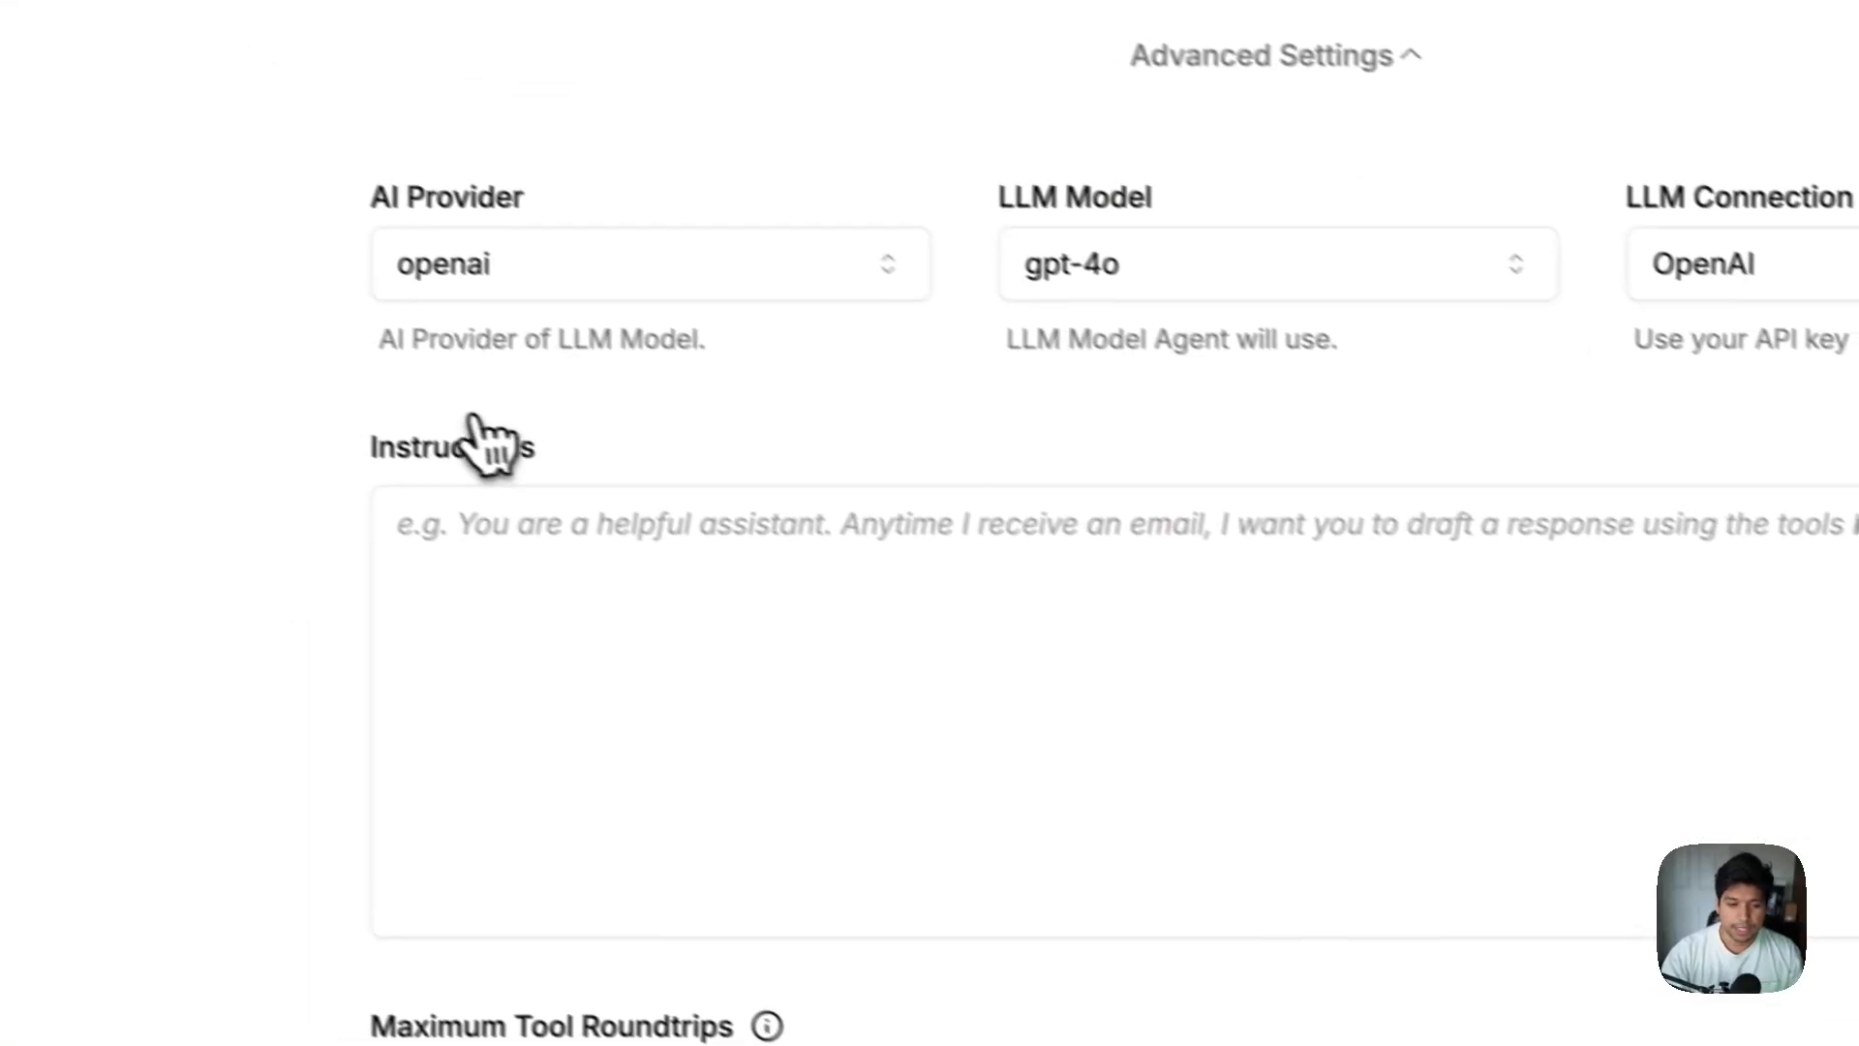
Step: Set the agent's AI provider to openai and check its LLM model and connection options
click(397, 602)
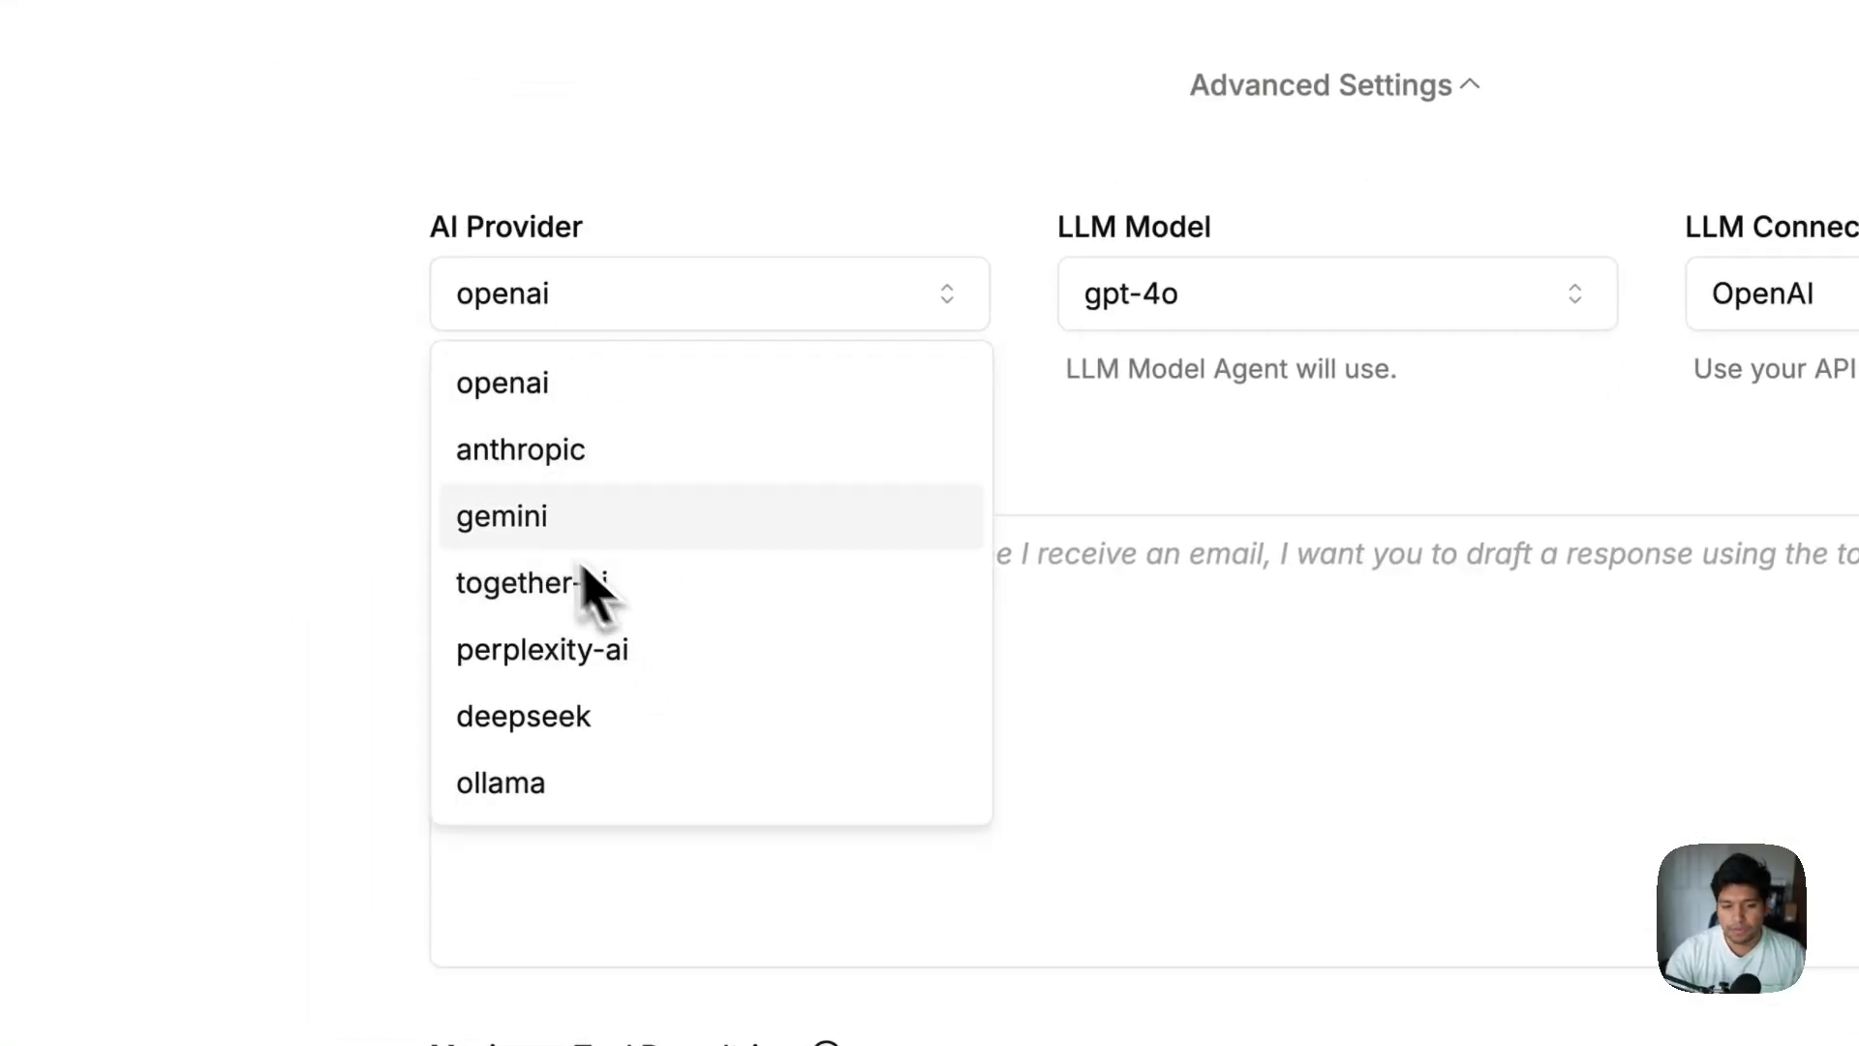
click(584, 387)
click(1162, 295)
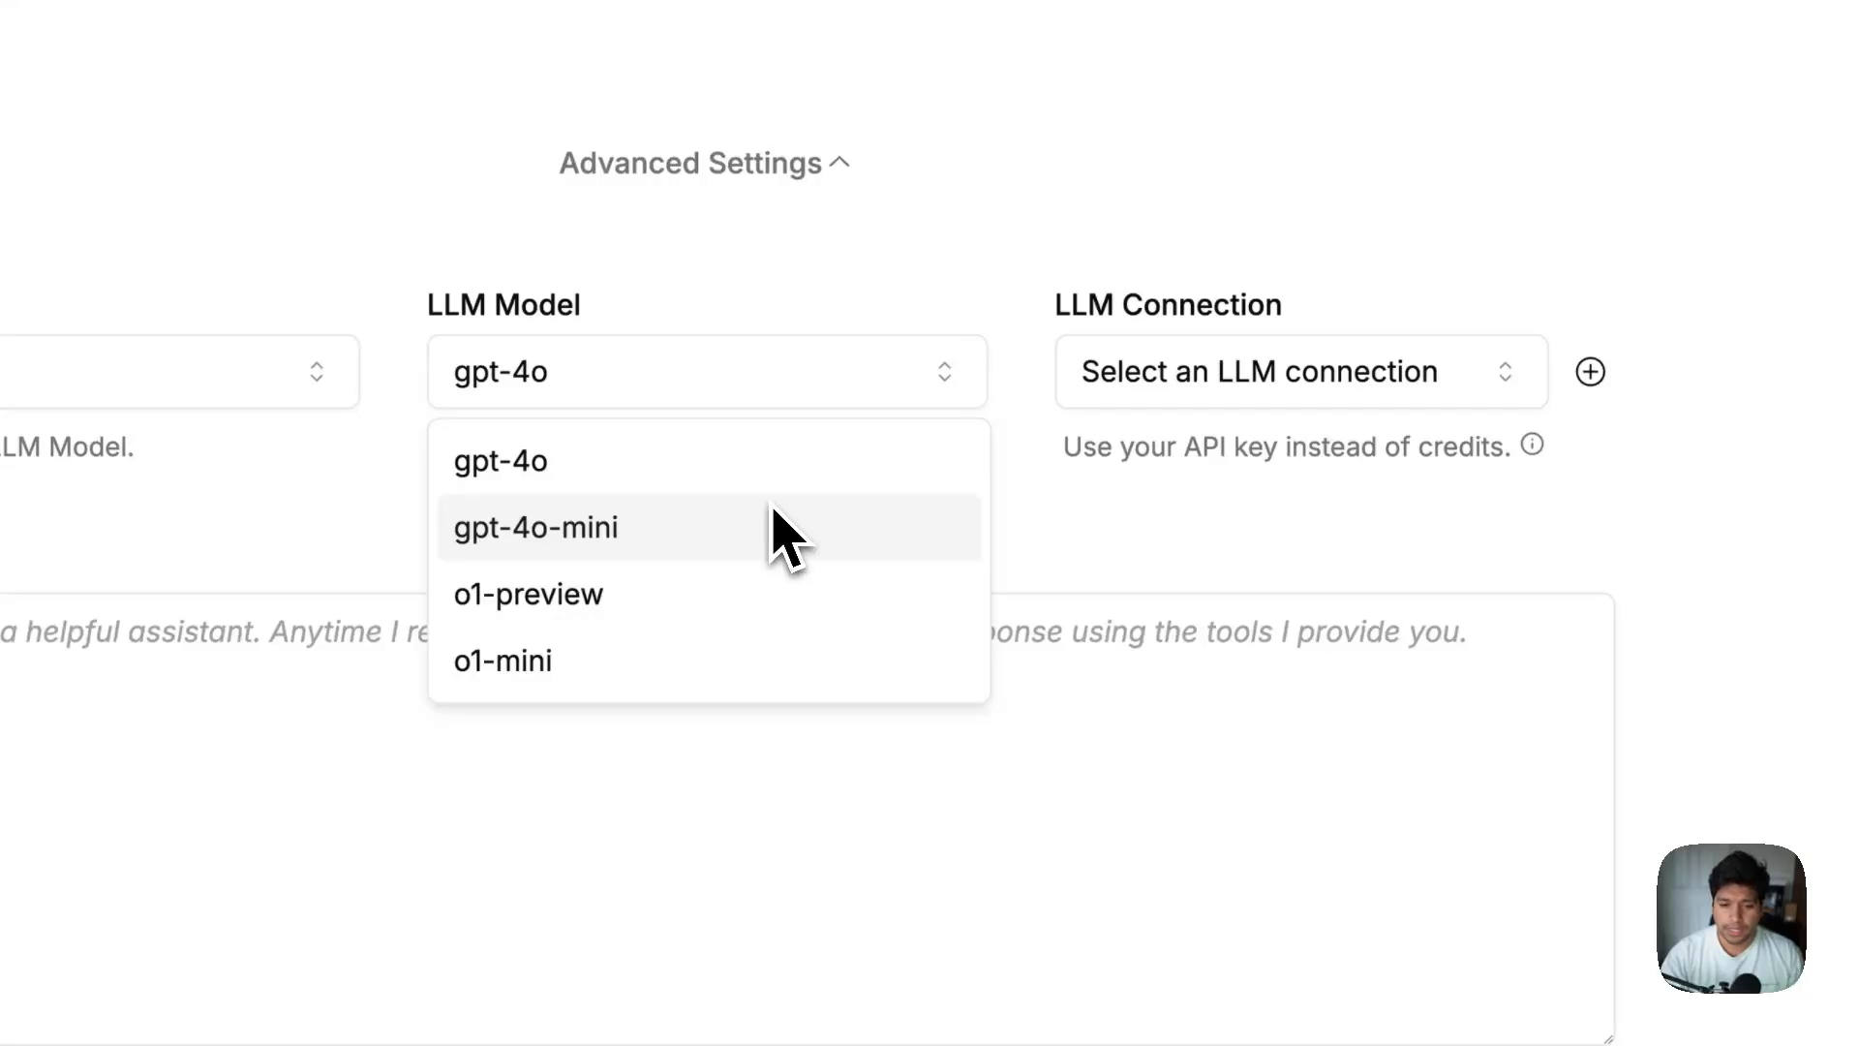
click(1188, 372)
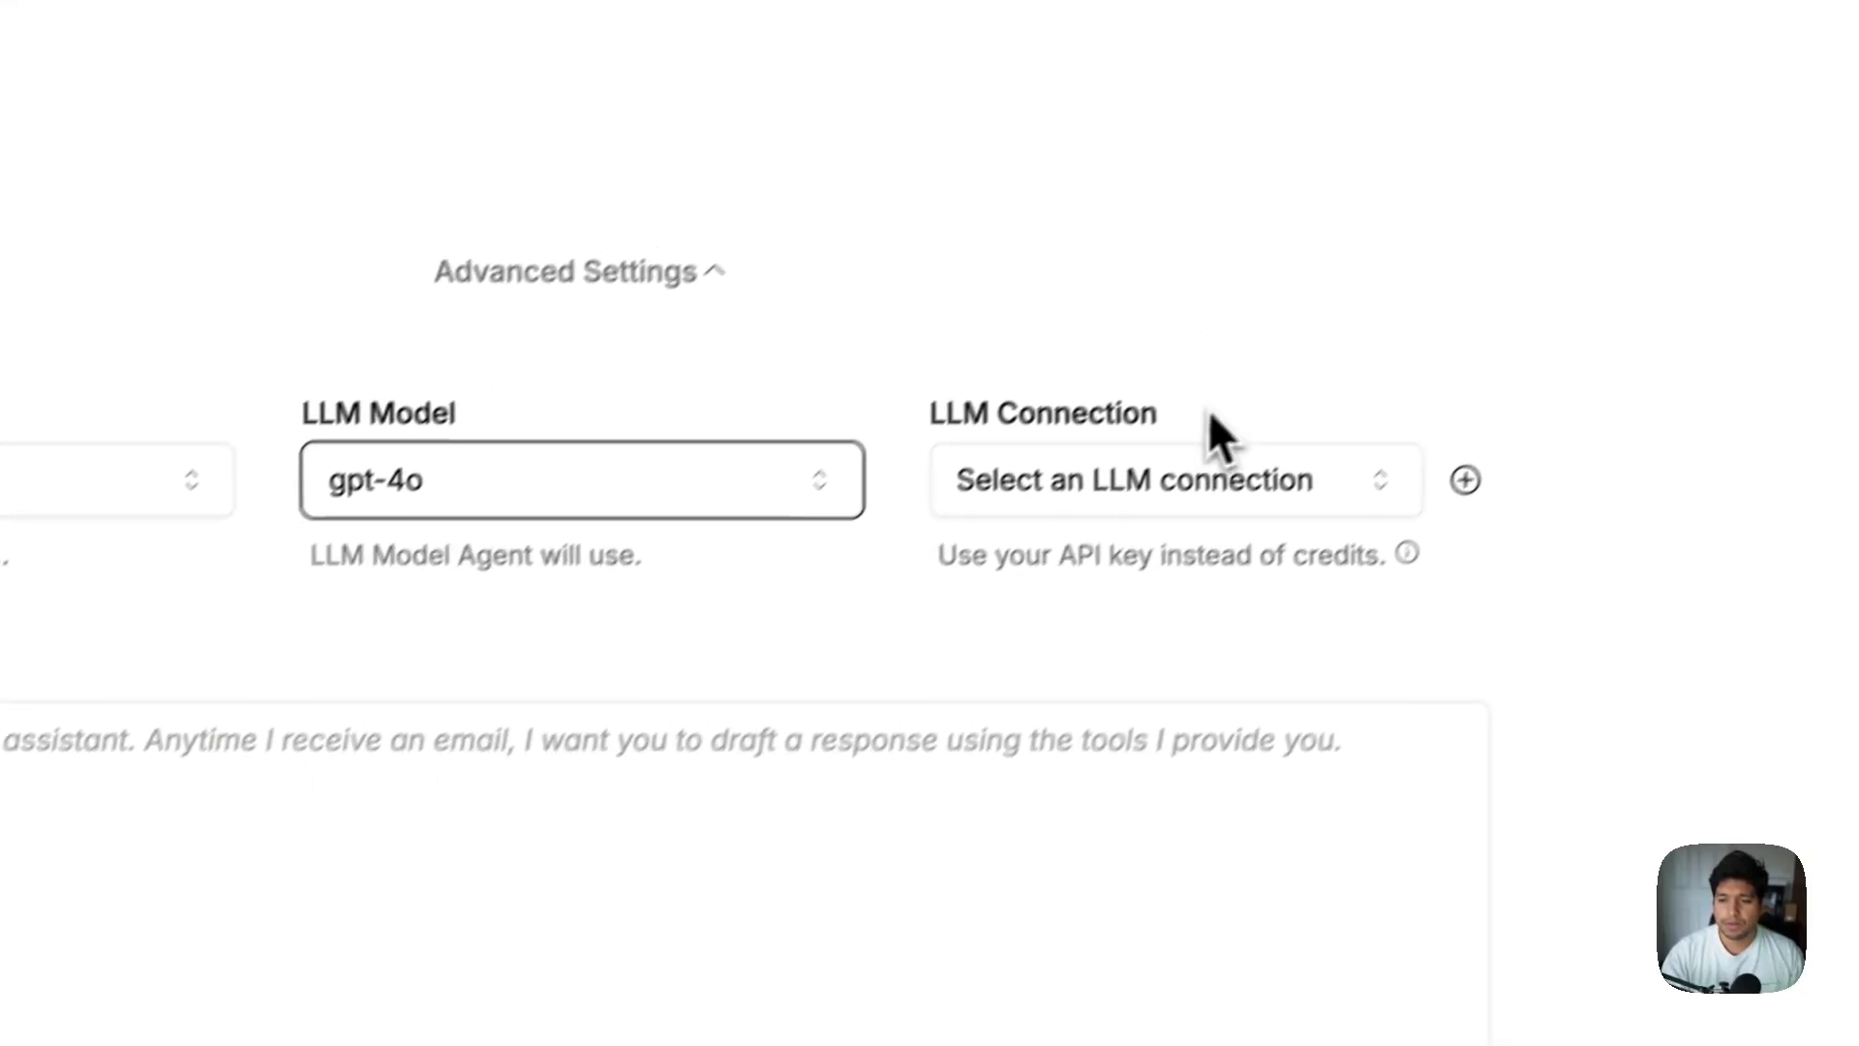
click(1205, 481)
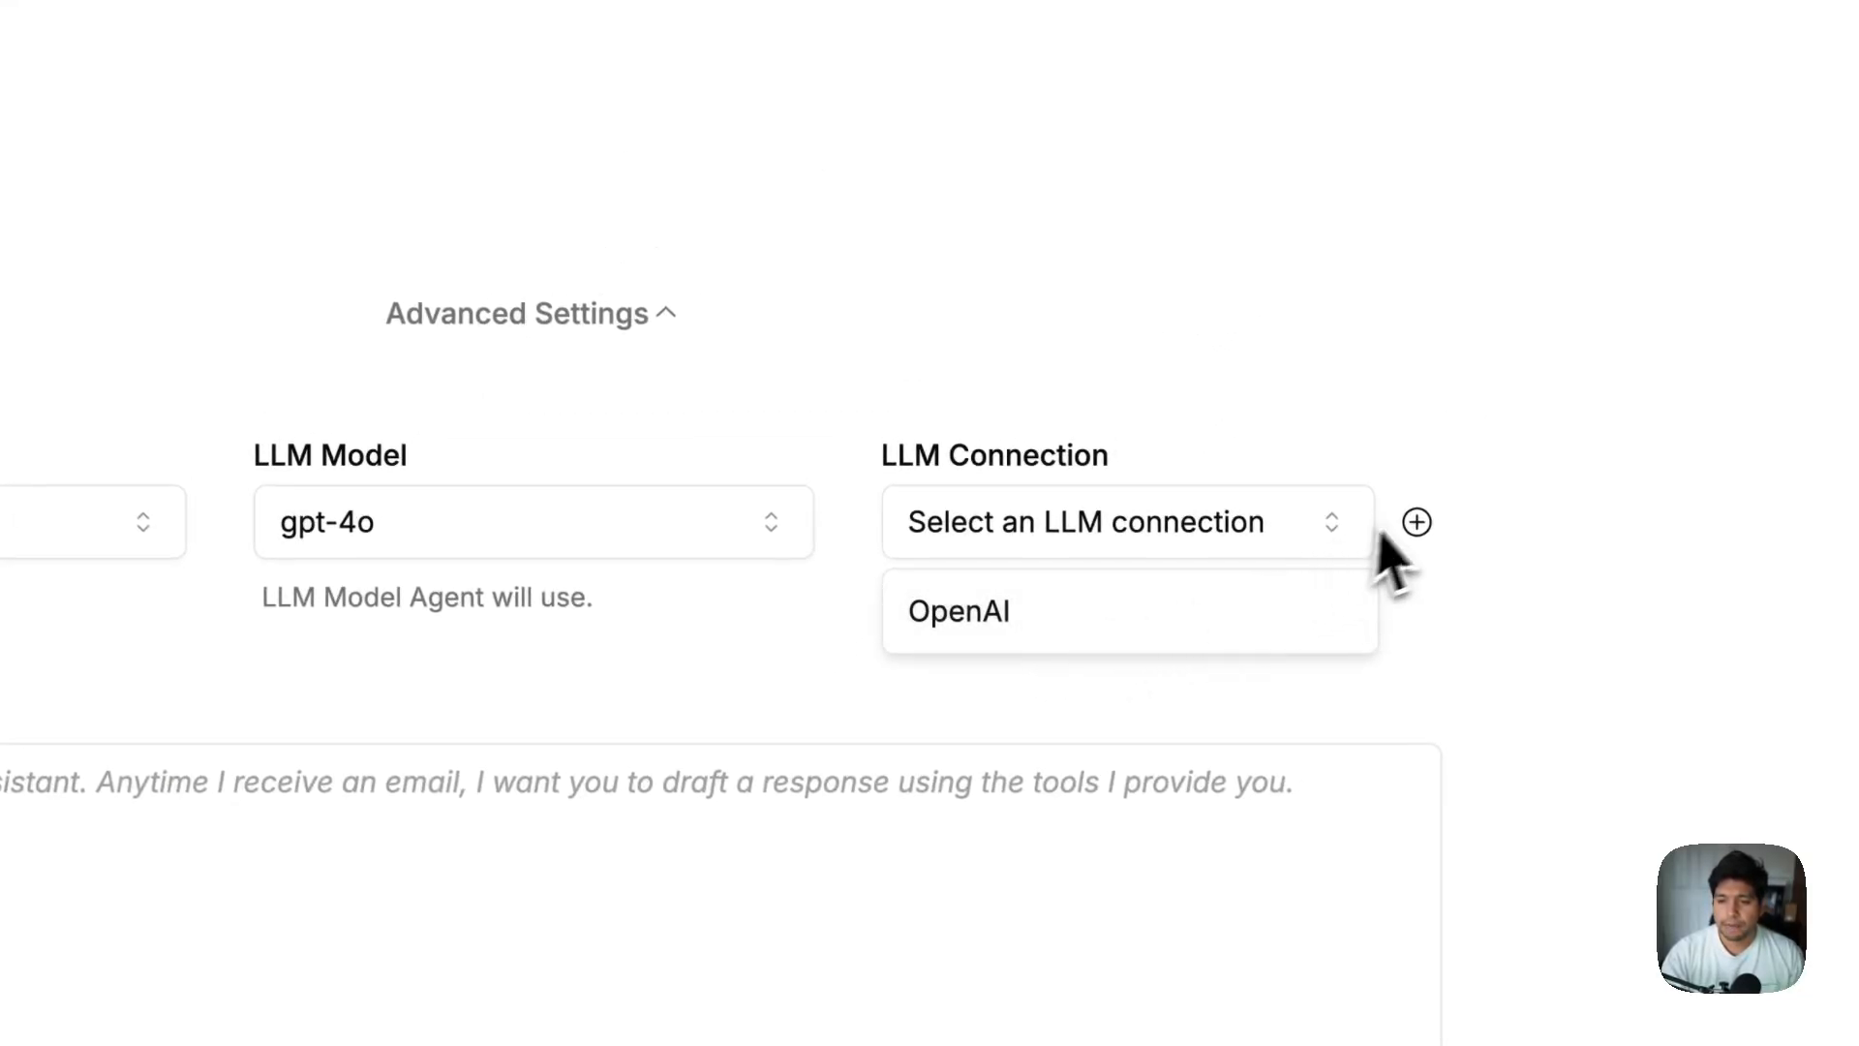
click(1416, 522)
click(1416, 522)
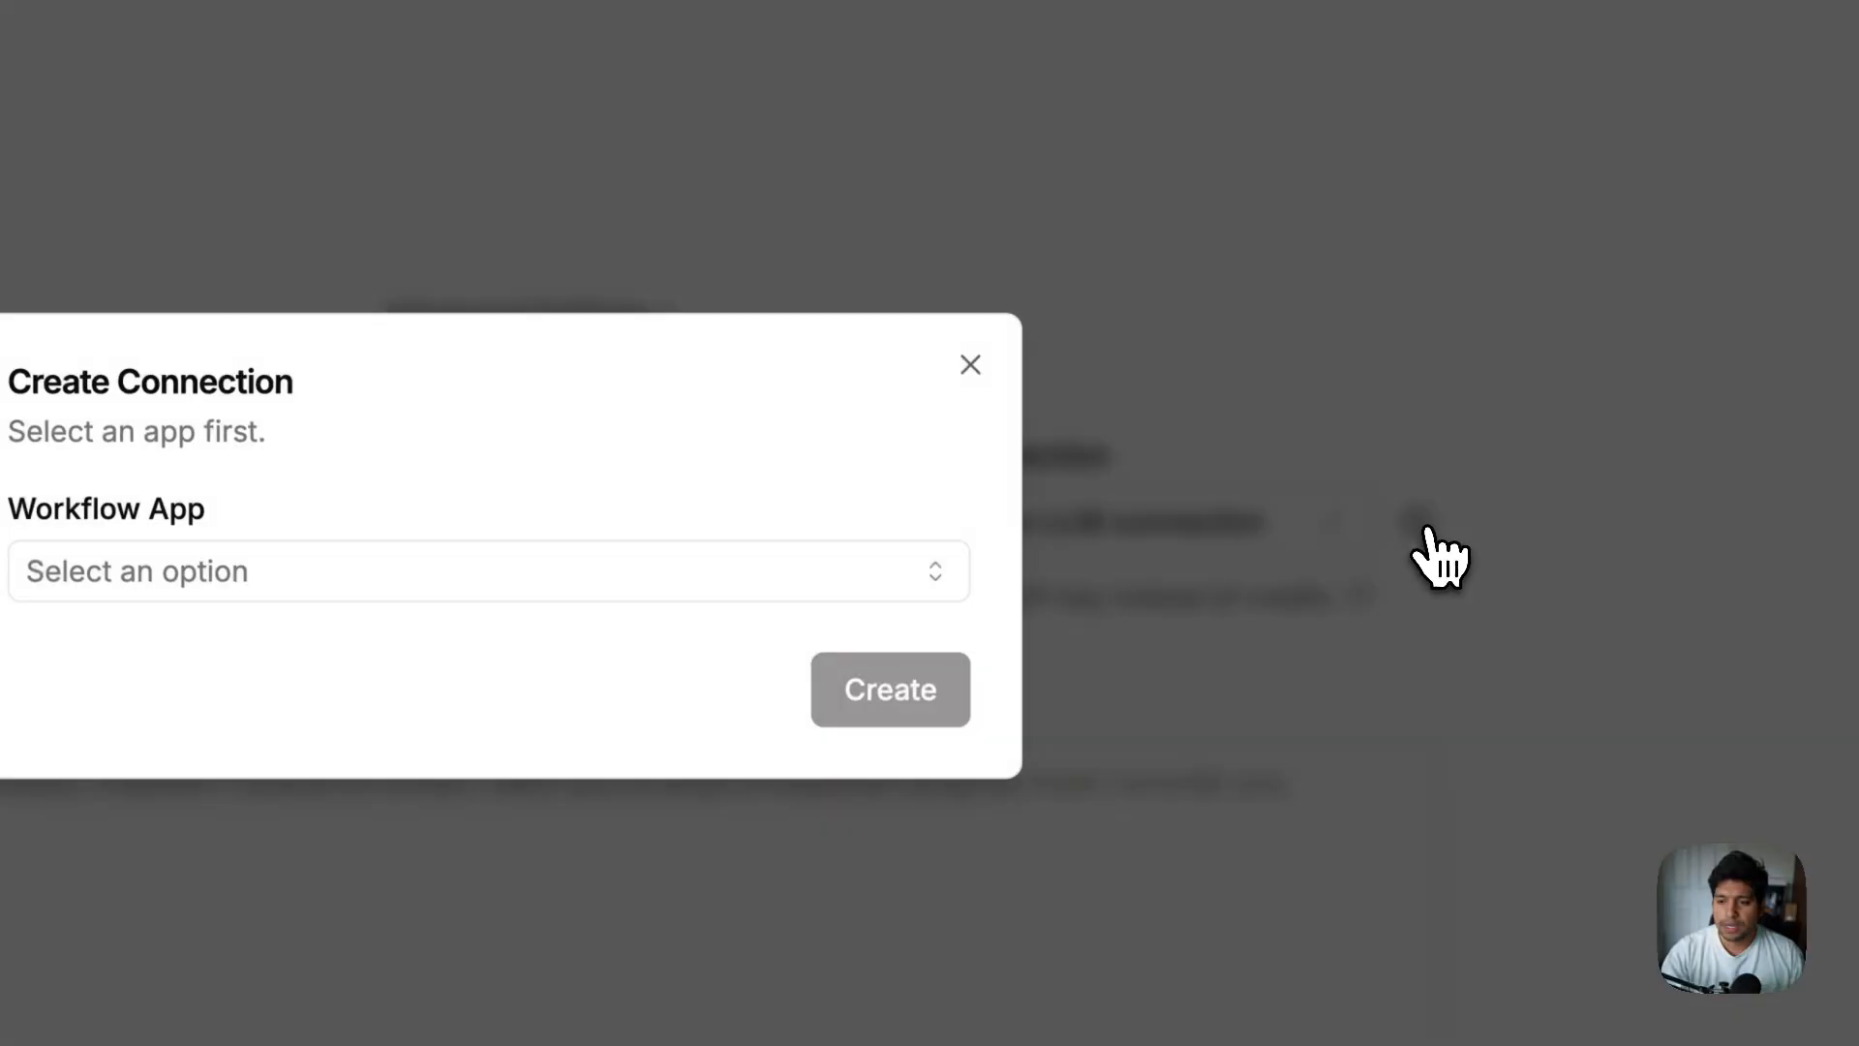
click(577, 571)
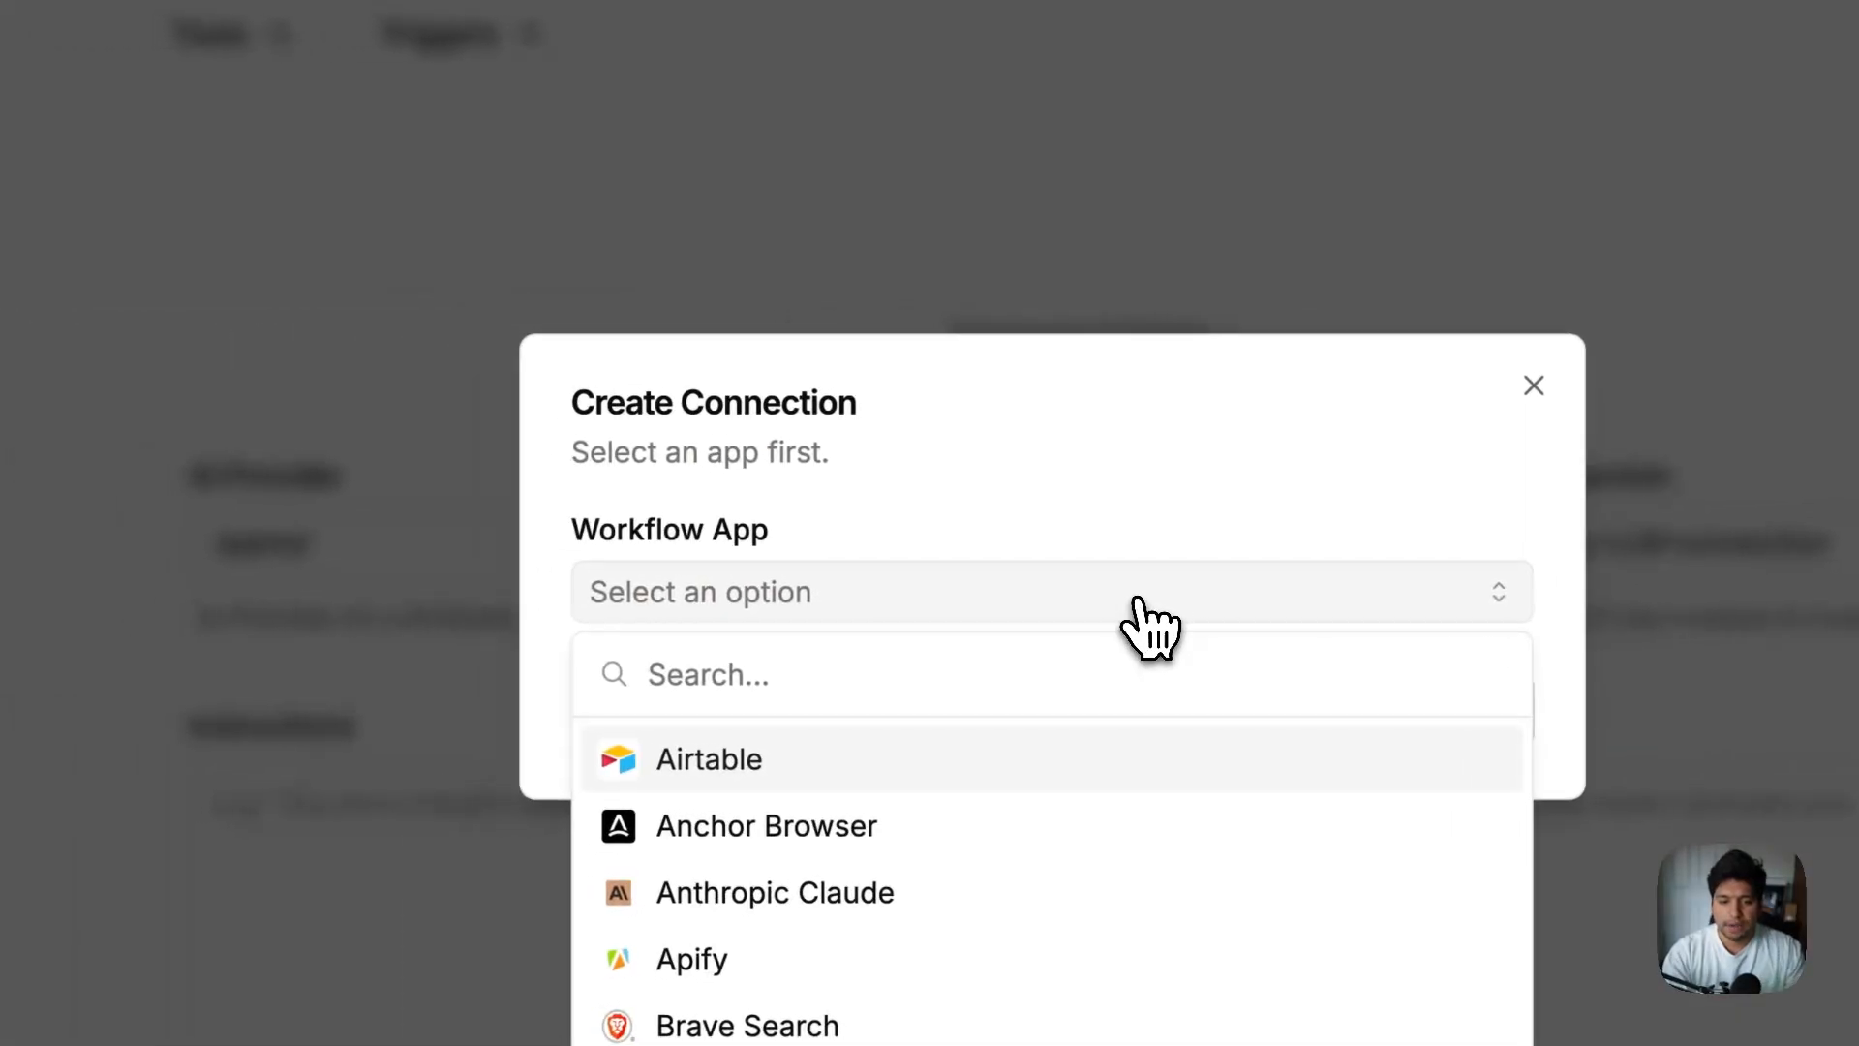
text(open)
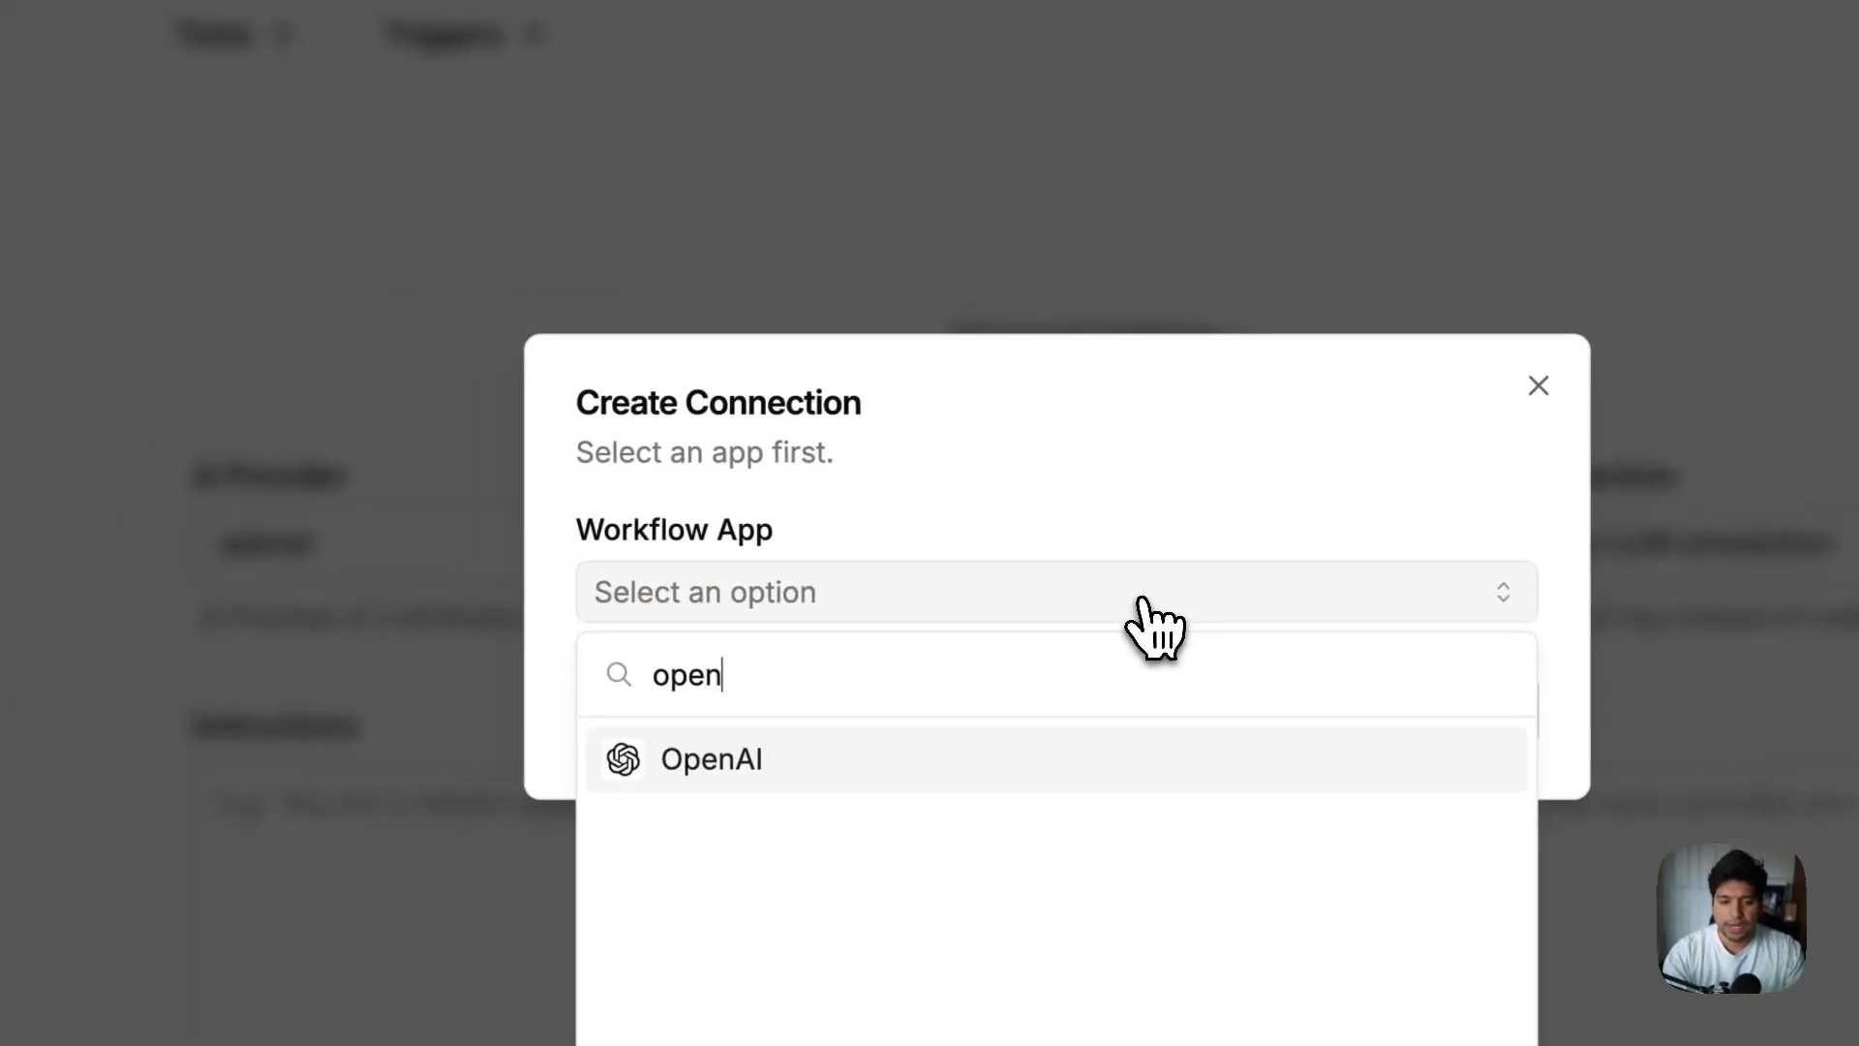
key(Return)
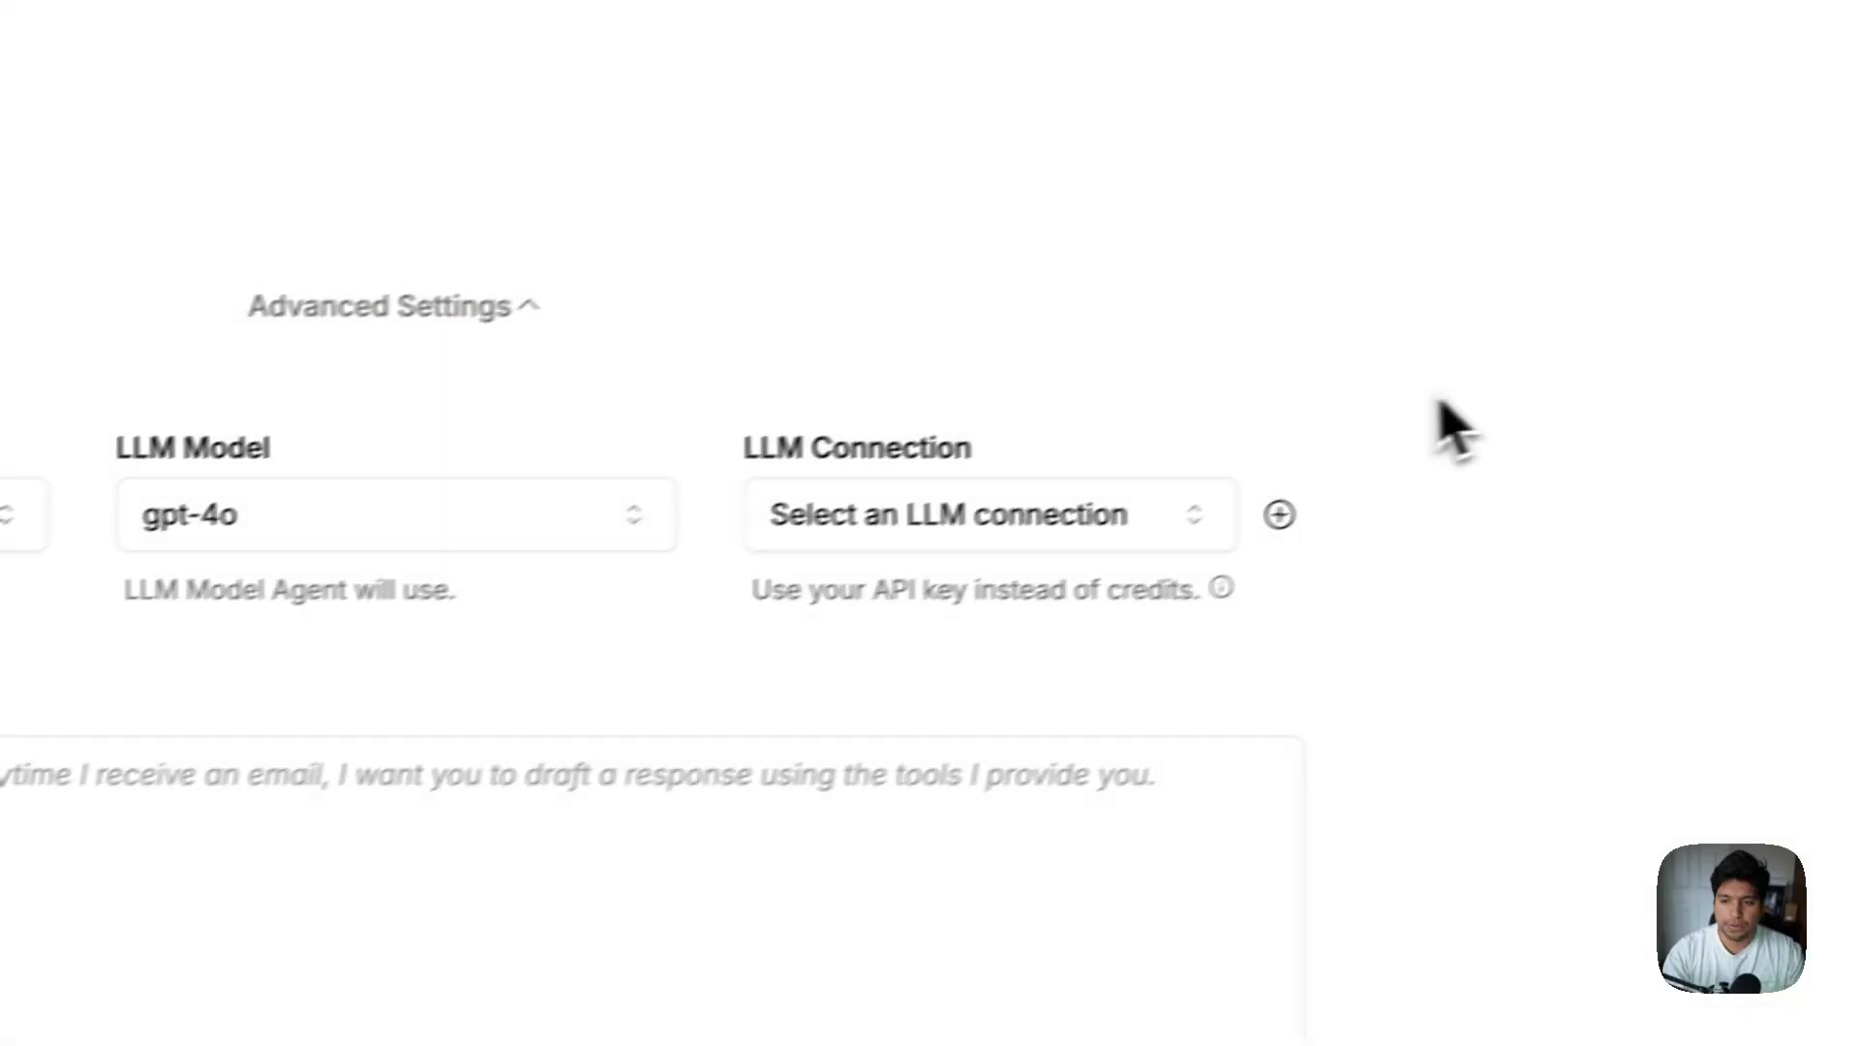
Step: Select the saved OpenAI connection for the agent and browse the LLM models it offers
click(1087, 526)
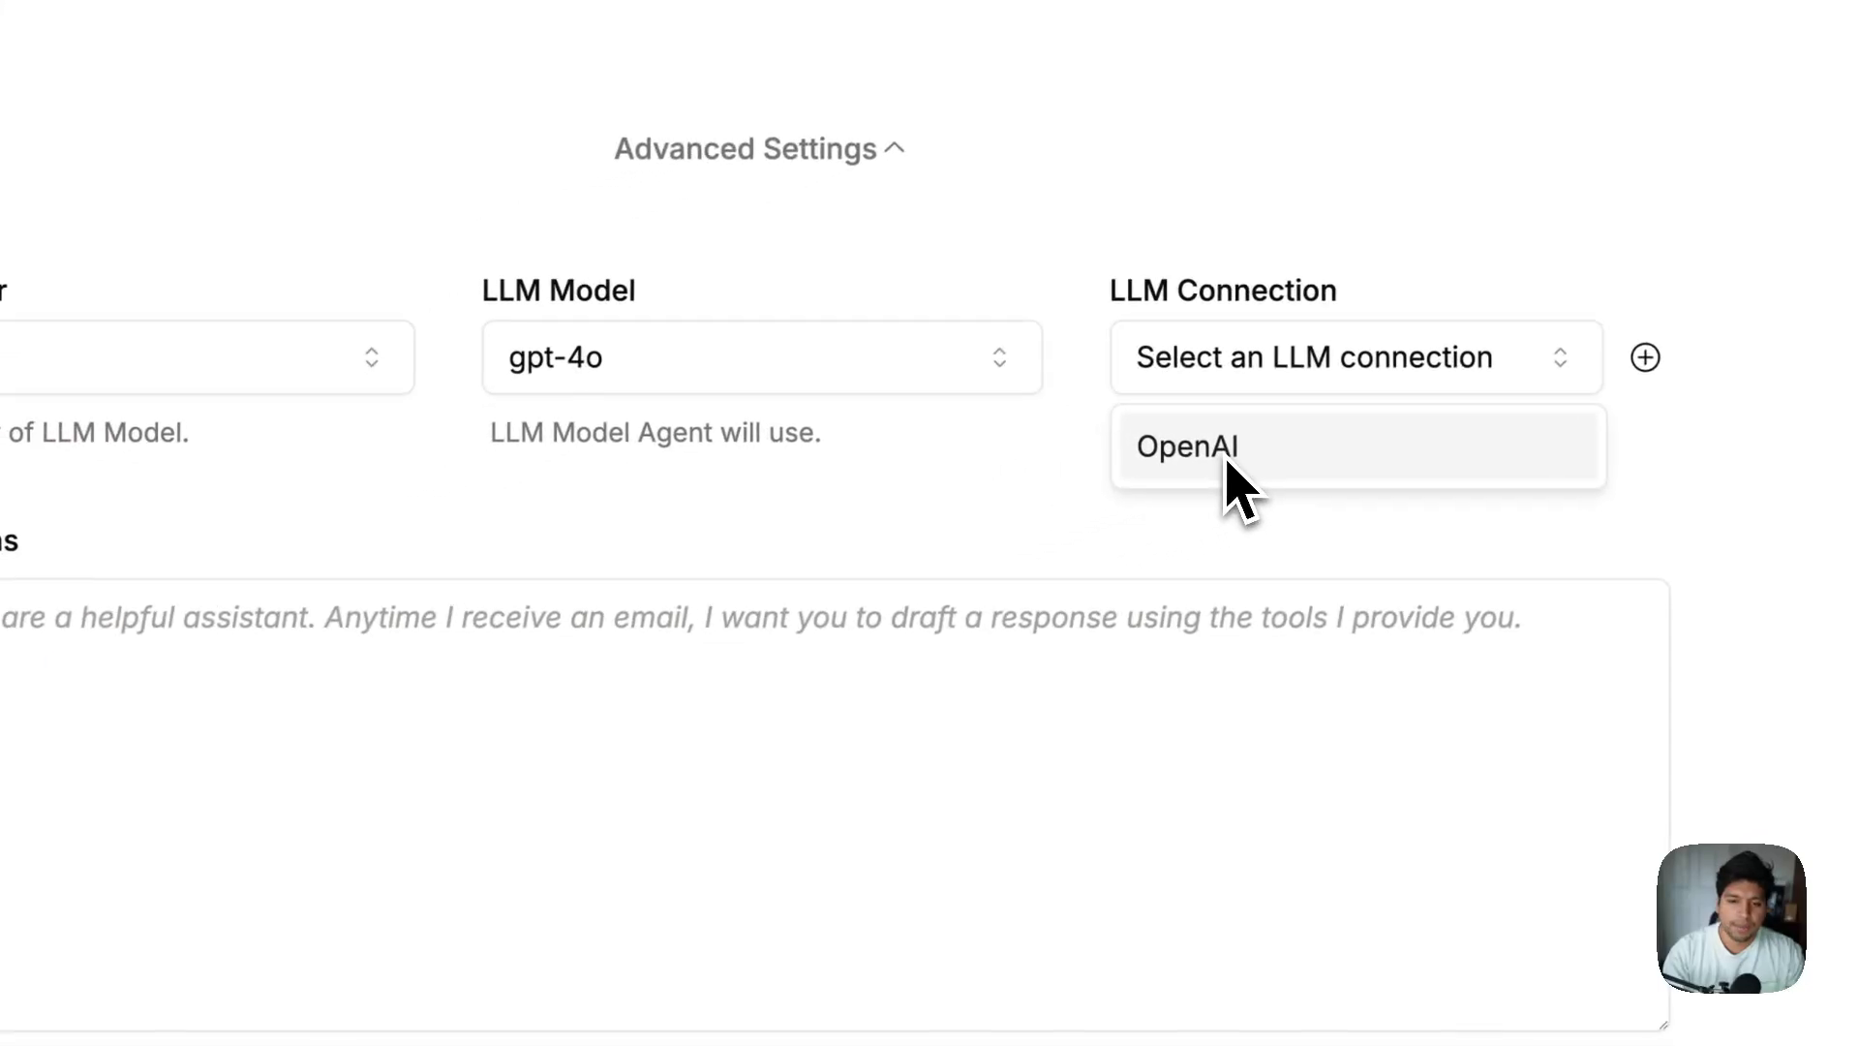
click(1079, 515)
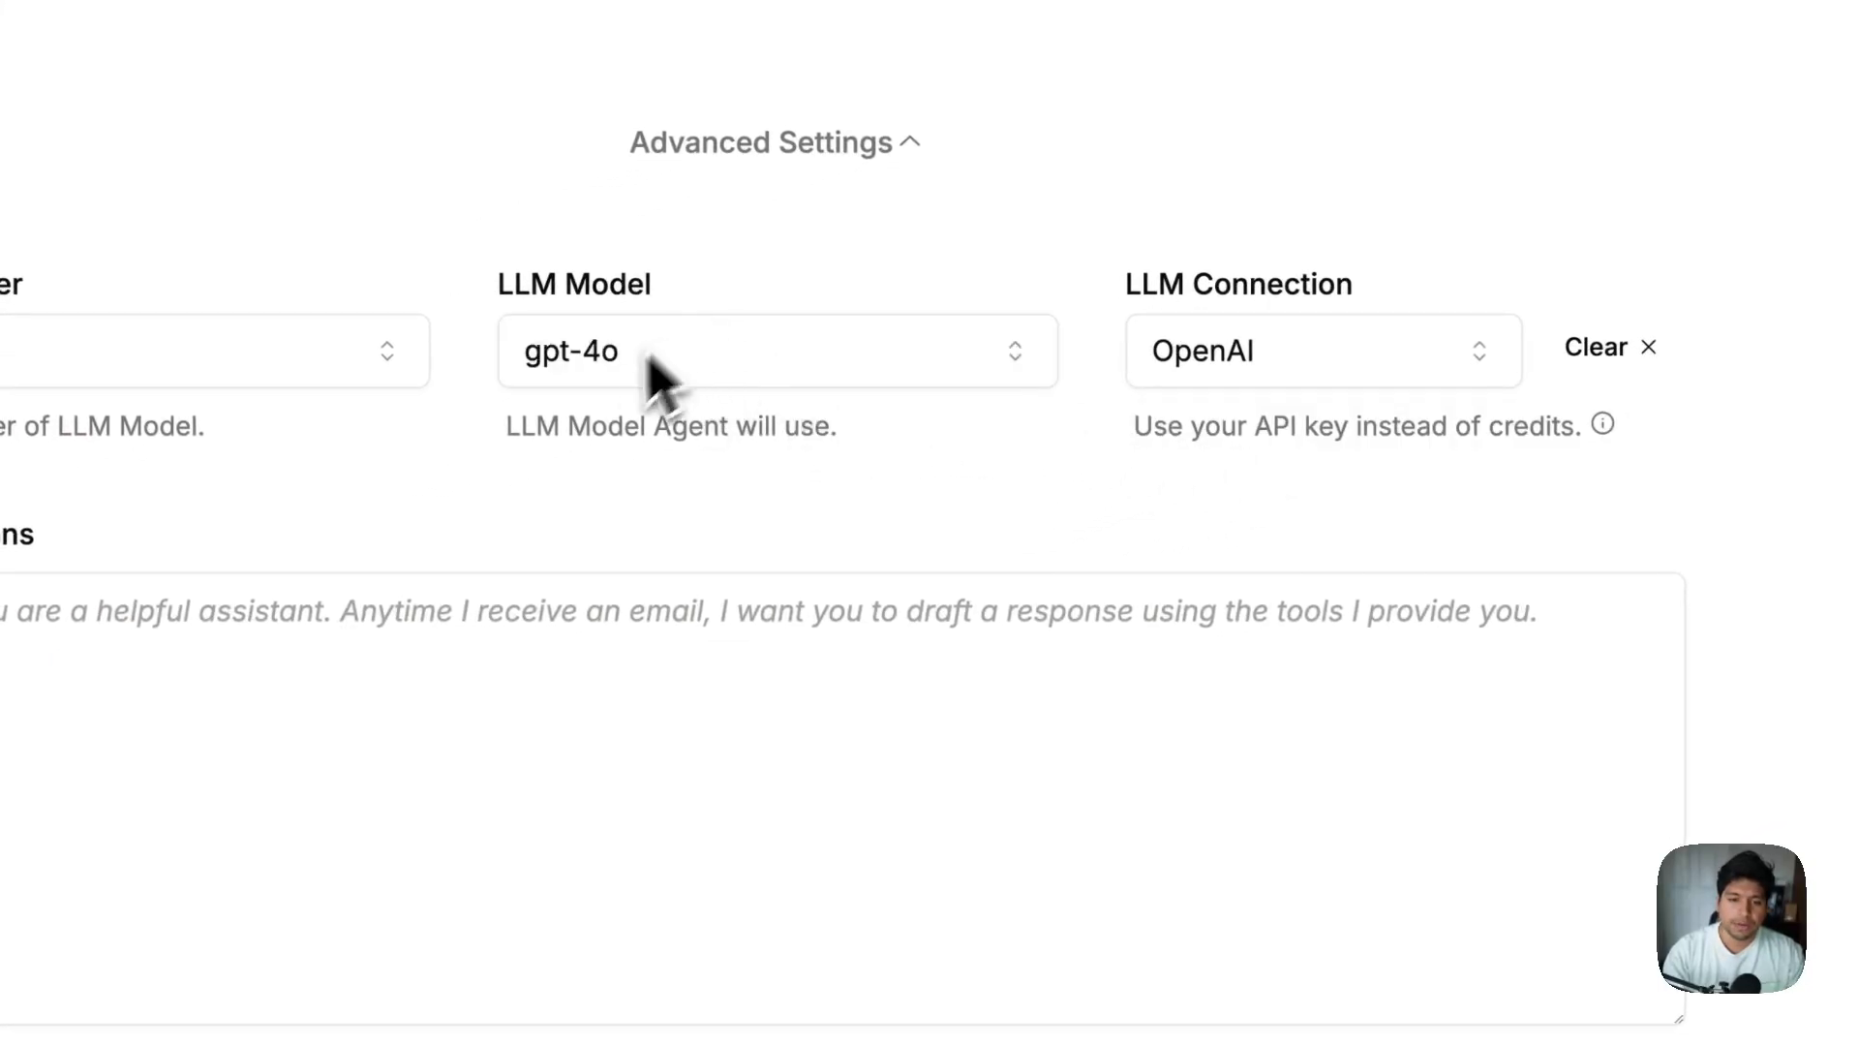
click(733, 382)
scroll(797, 561, down, 10)
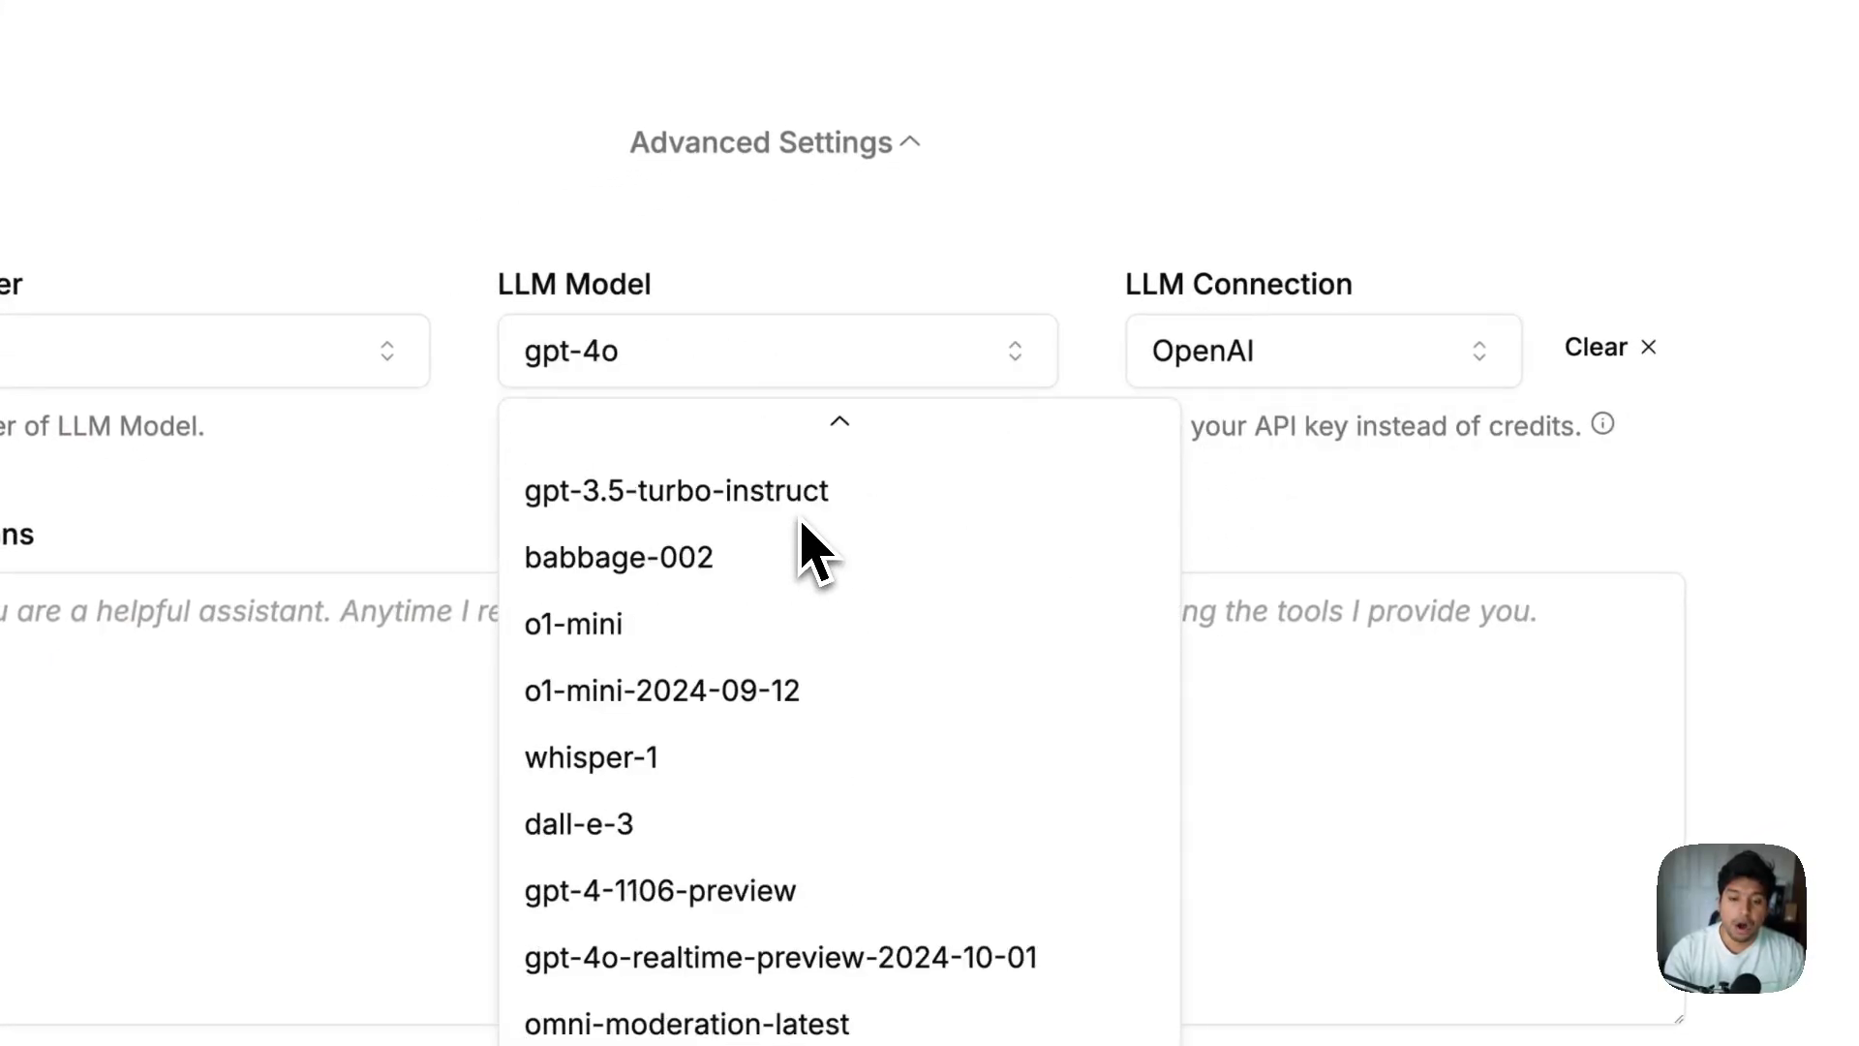
scroll(801, 590, down, 5)
scroll(810, 775, up, 15)
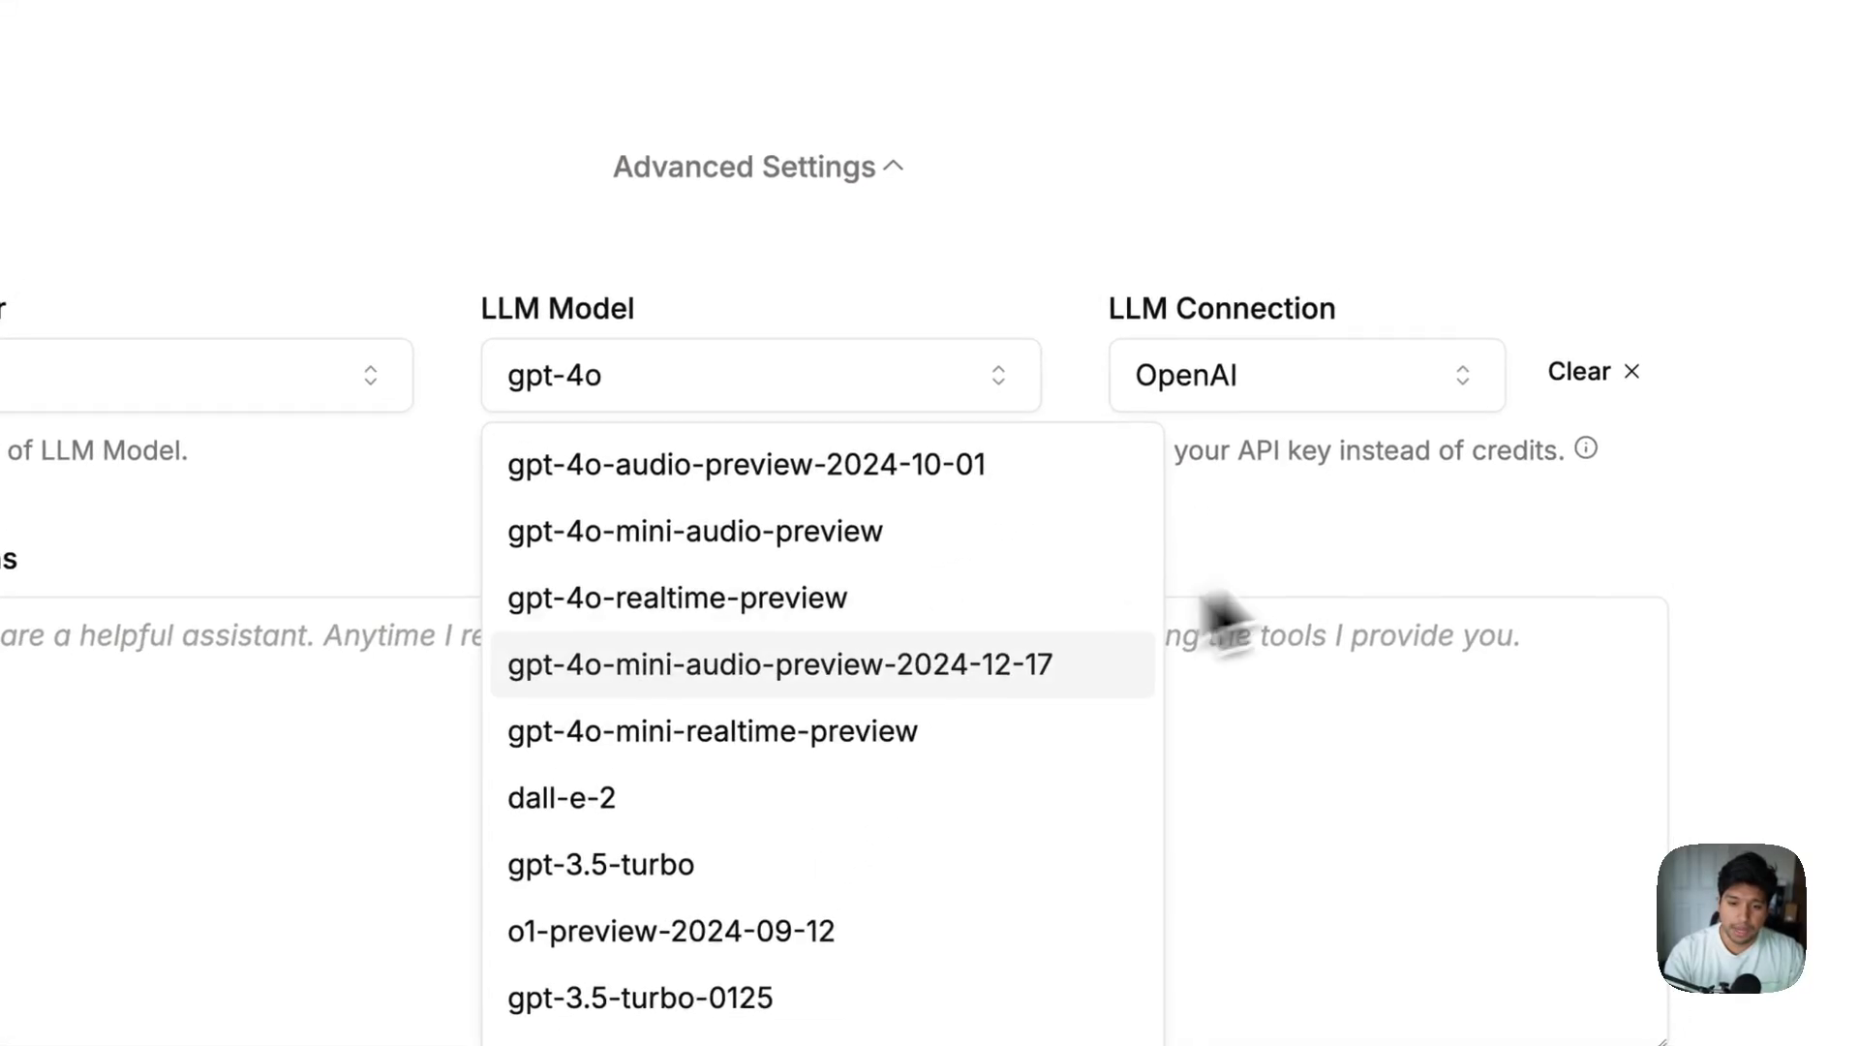
click(780, 479)
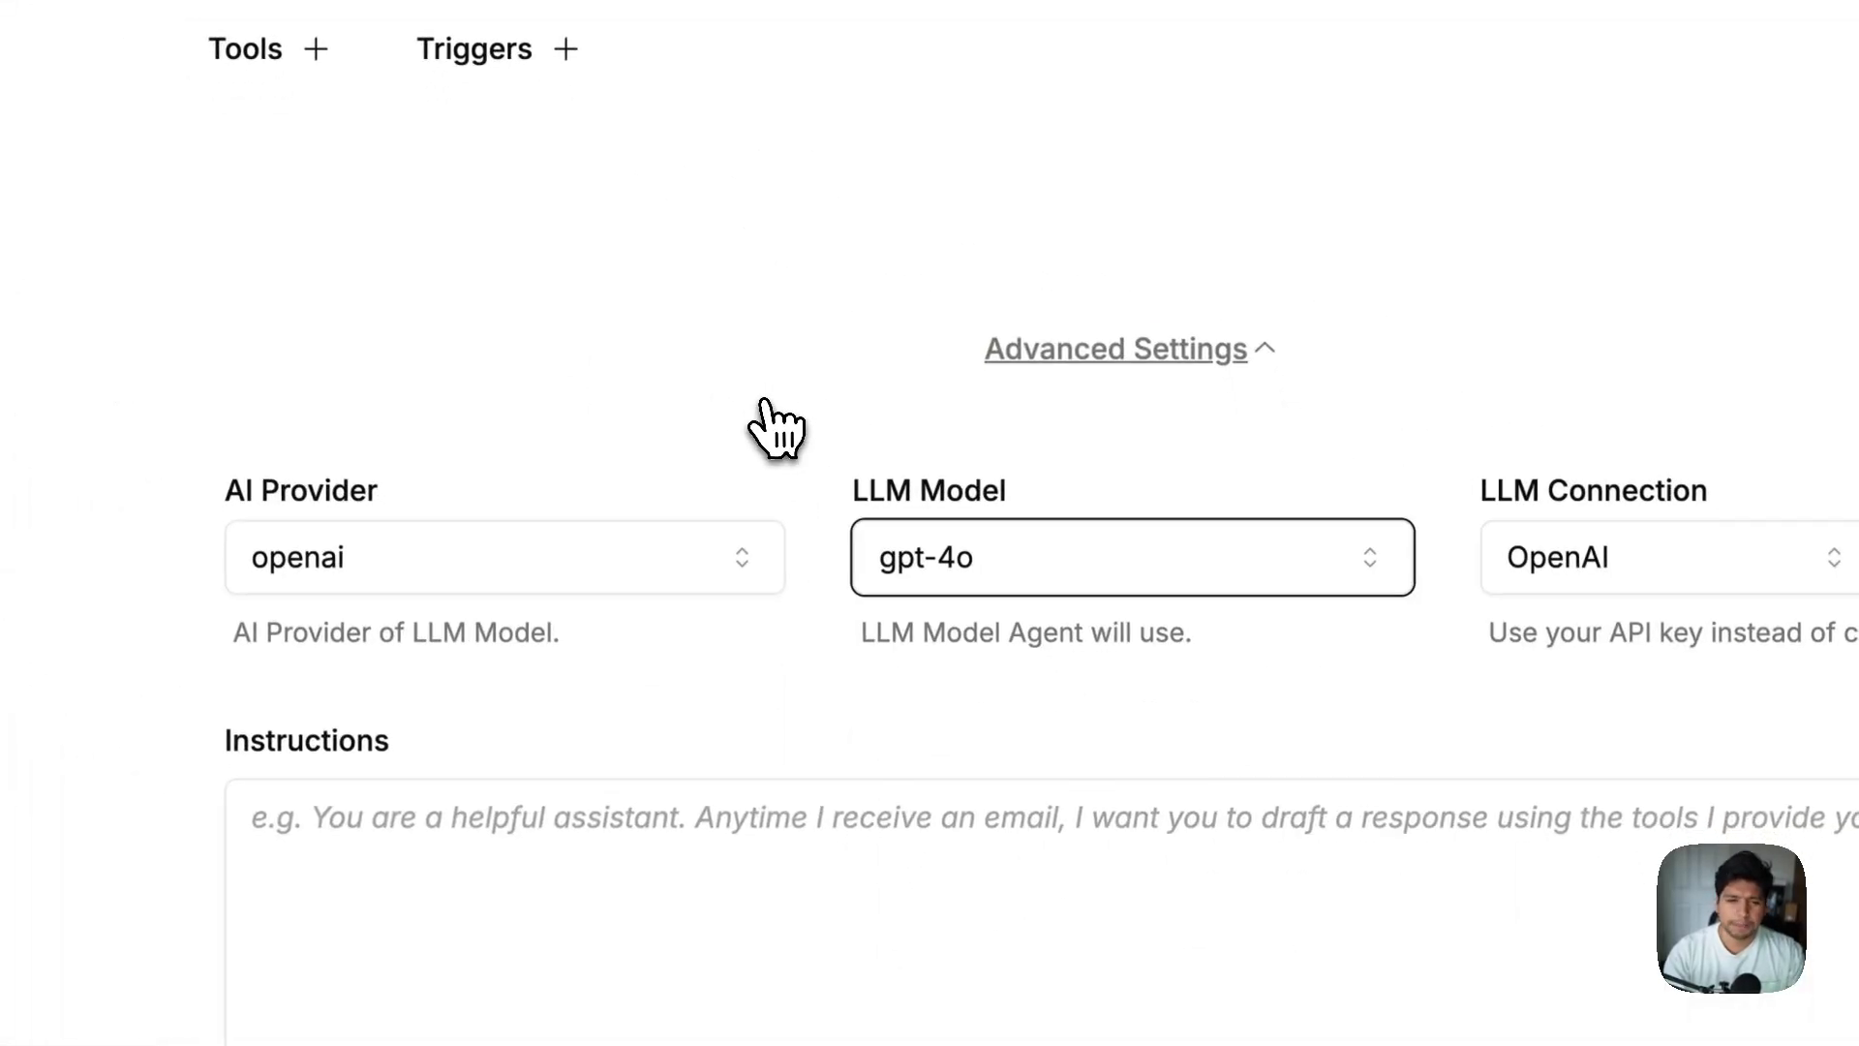
Step: Switch the agent's AI provider to anthropic, followed by gemini
click(668, 612)
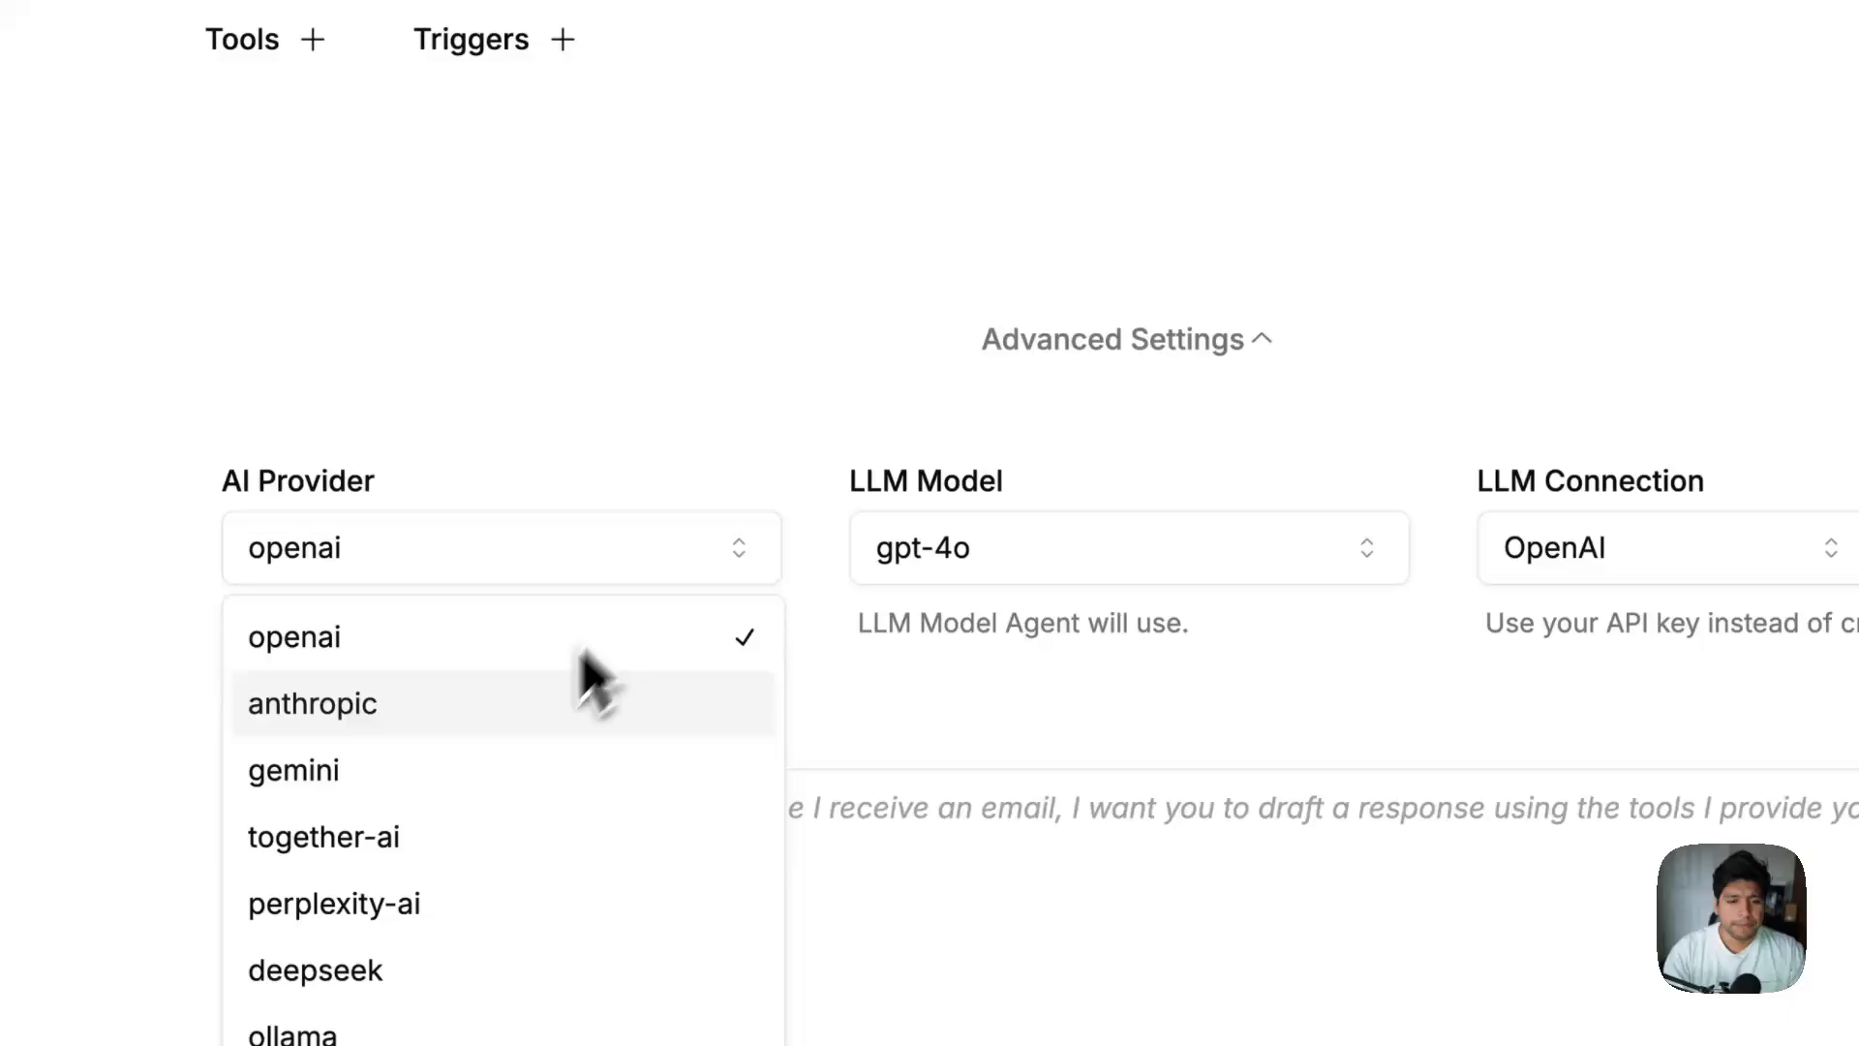
click(576, 699)
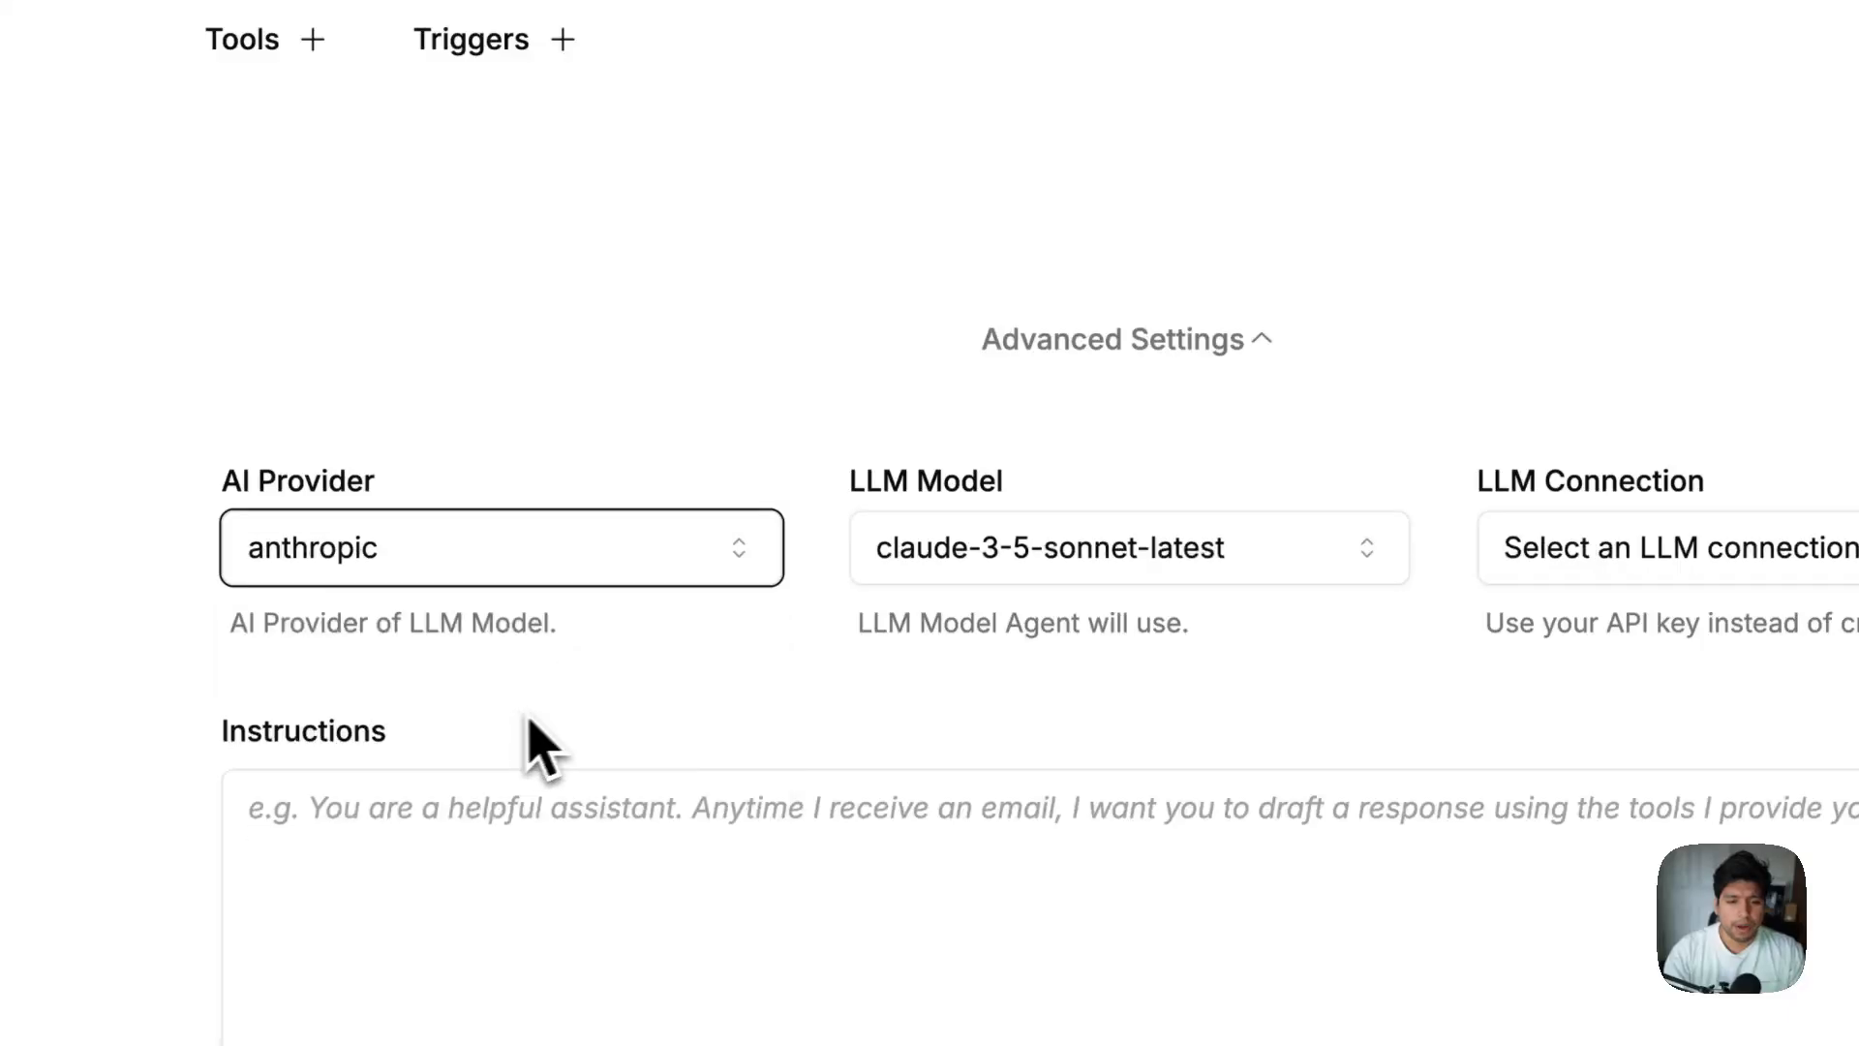
click(747, 550)
click(624, 764)
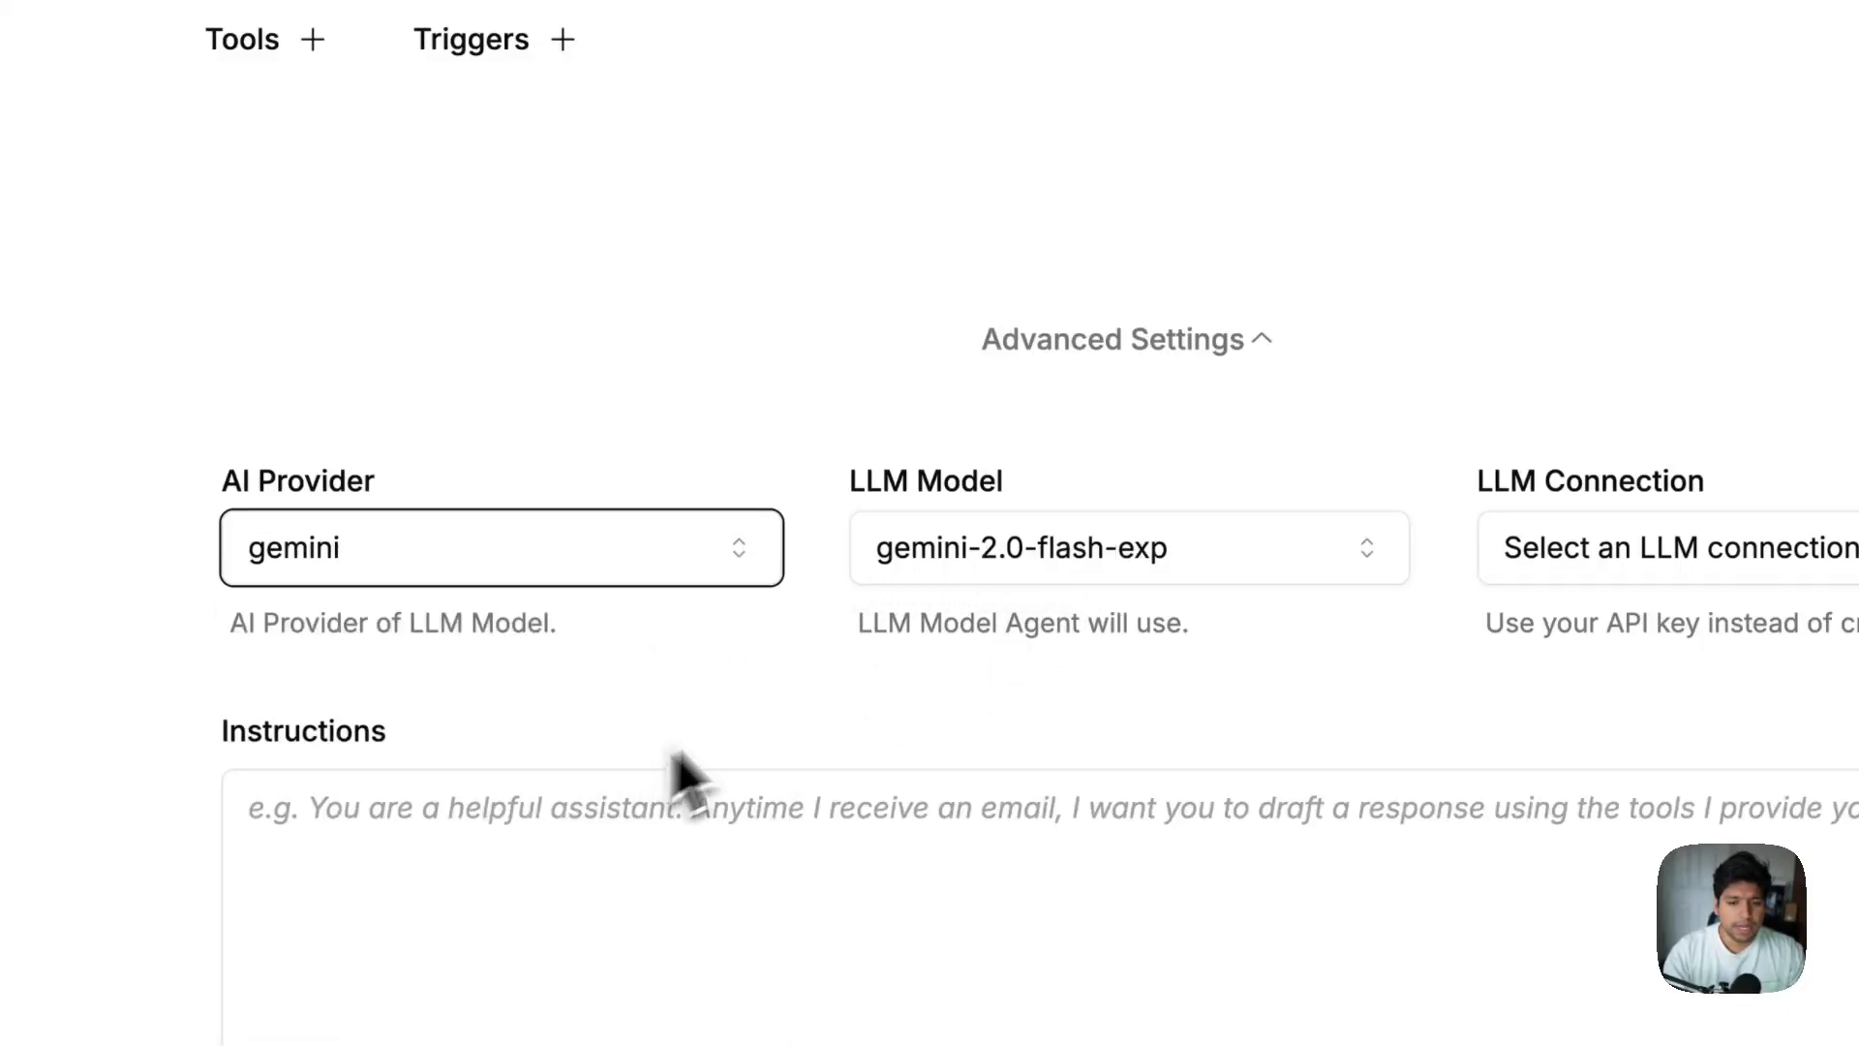
Step: Set the AI provider to together-ai and choose the Together.ai LLM connection
click(634, 573)
click(579, 840)
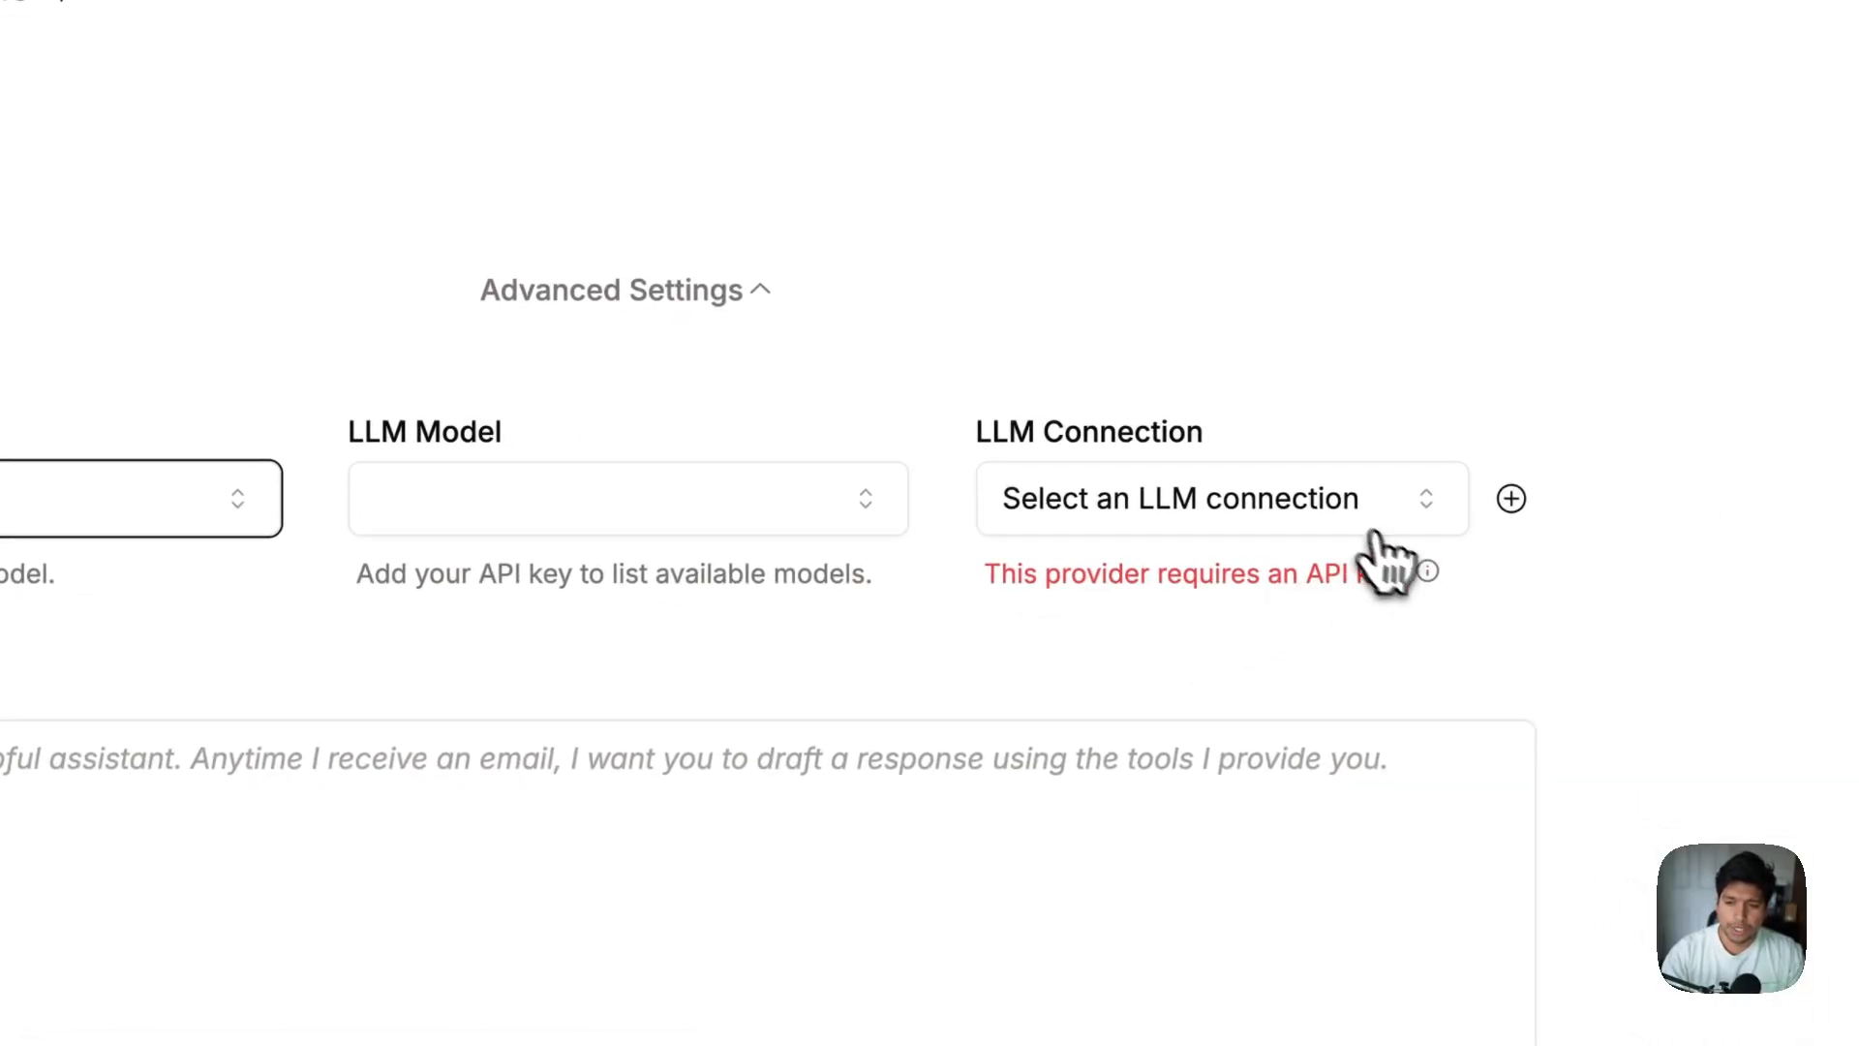
click(1322, 522)
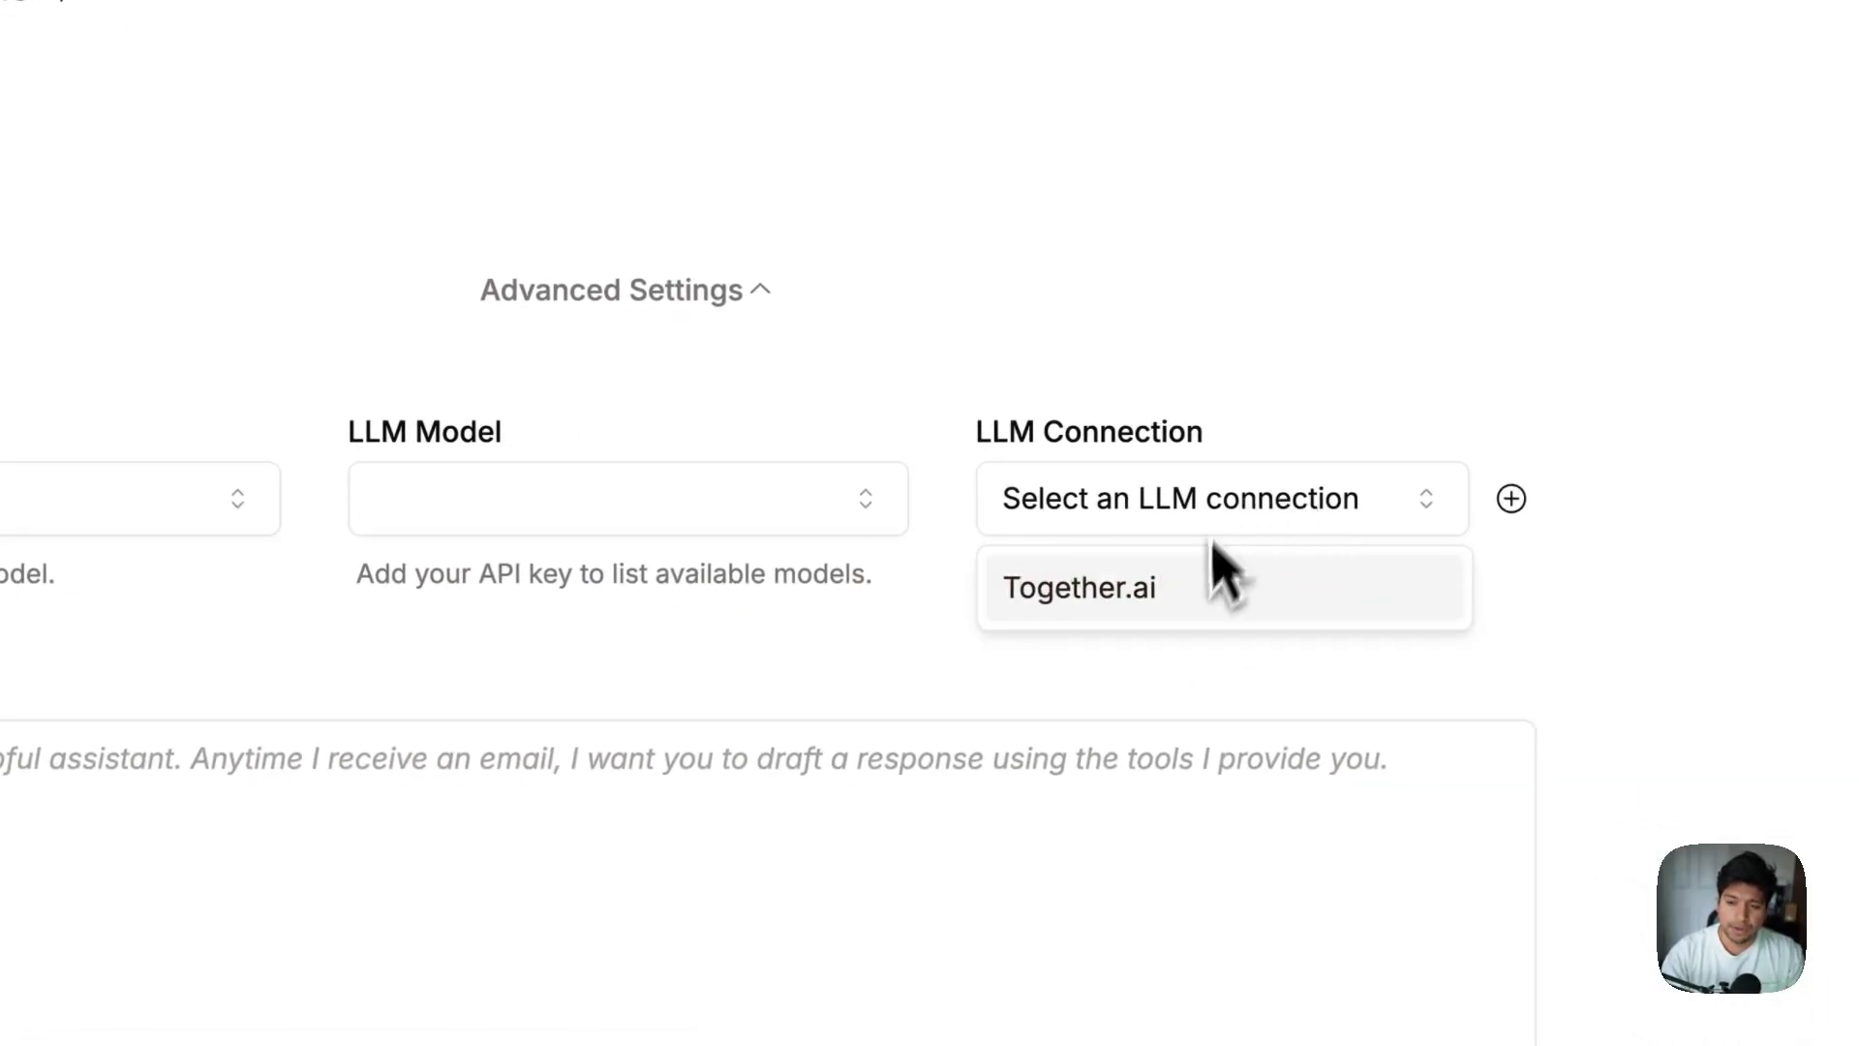
click(1144, 620)
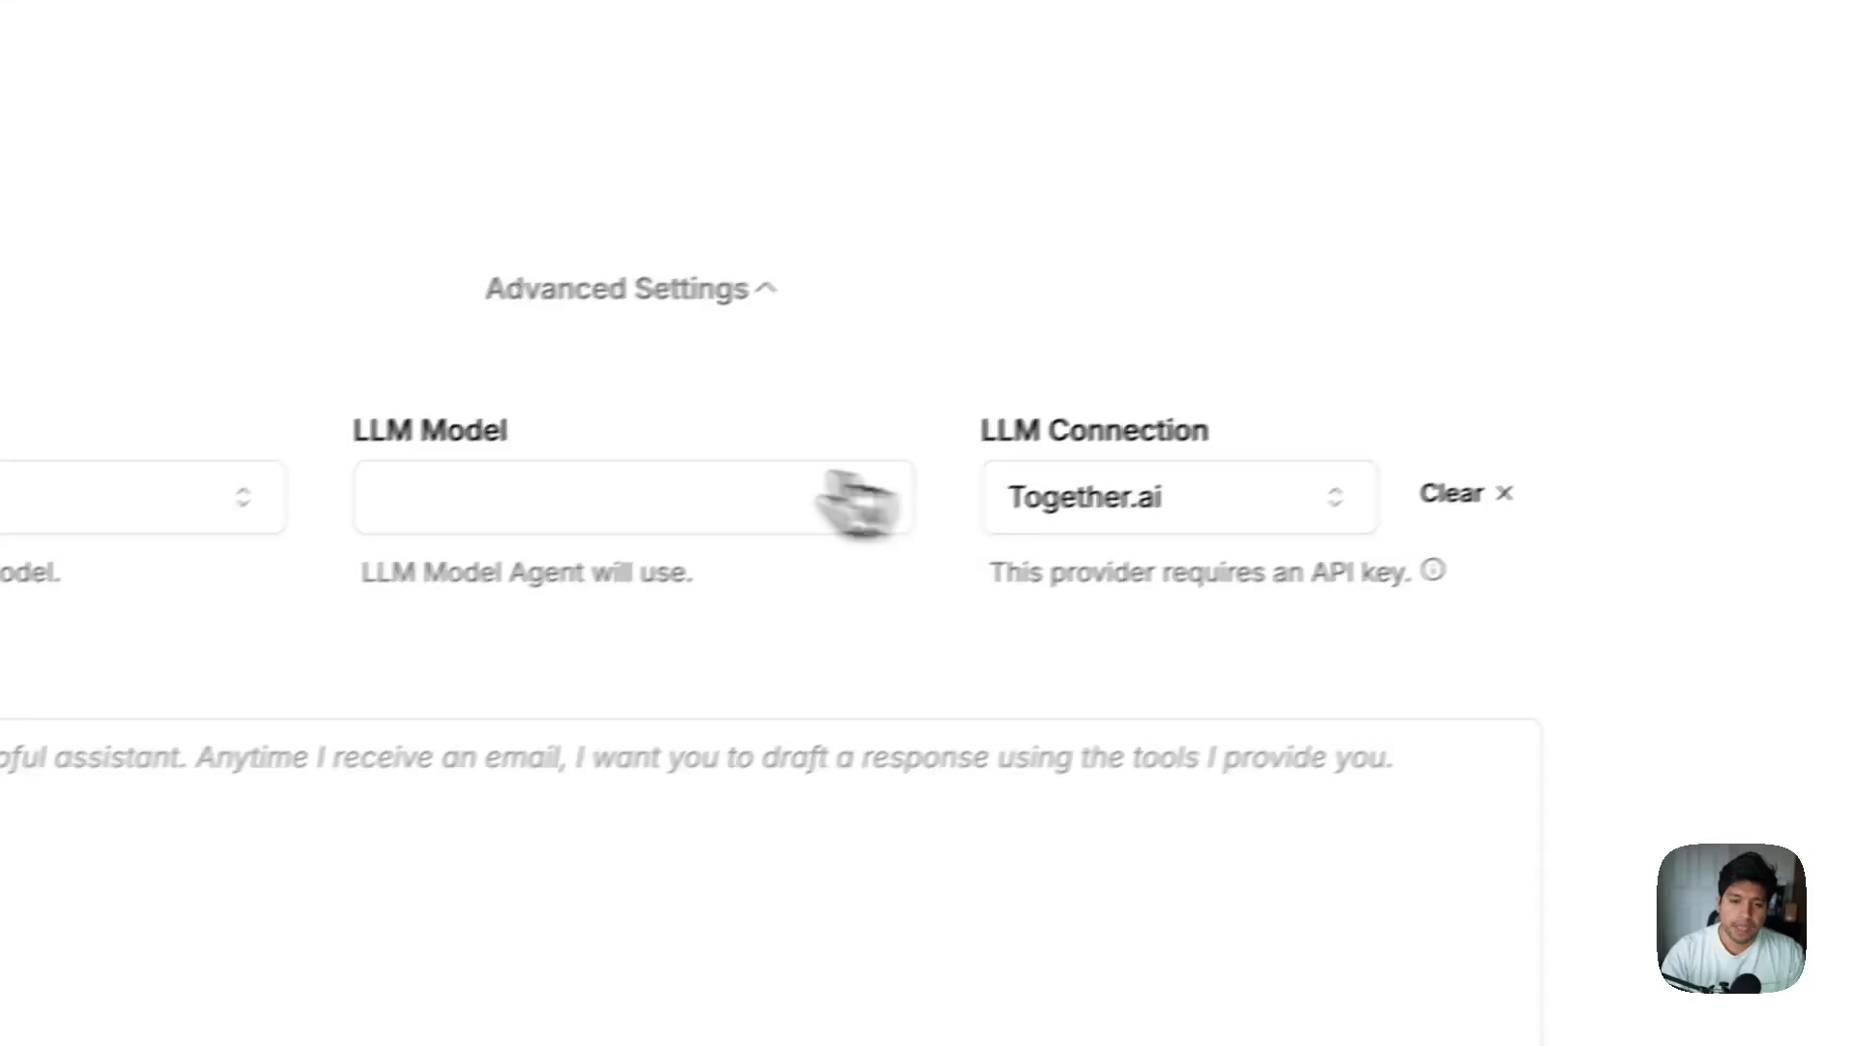
Step: Browse the list of LLM models offered through the Together.ai connection without choosing one
click(640, 519)
scroll(566, 714, down, 1)
scroll(876, 641, down, 15)
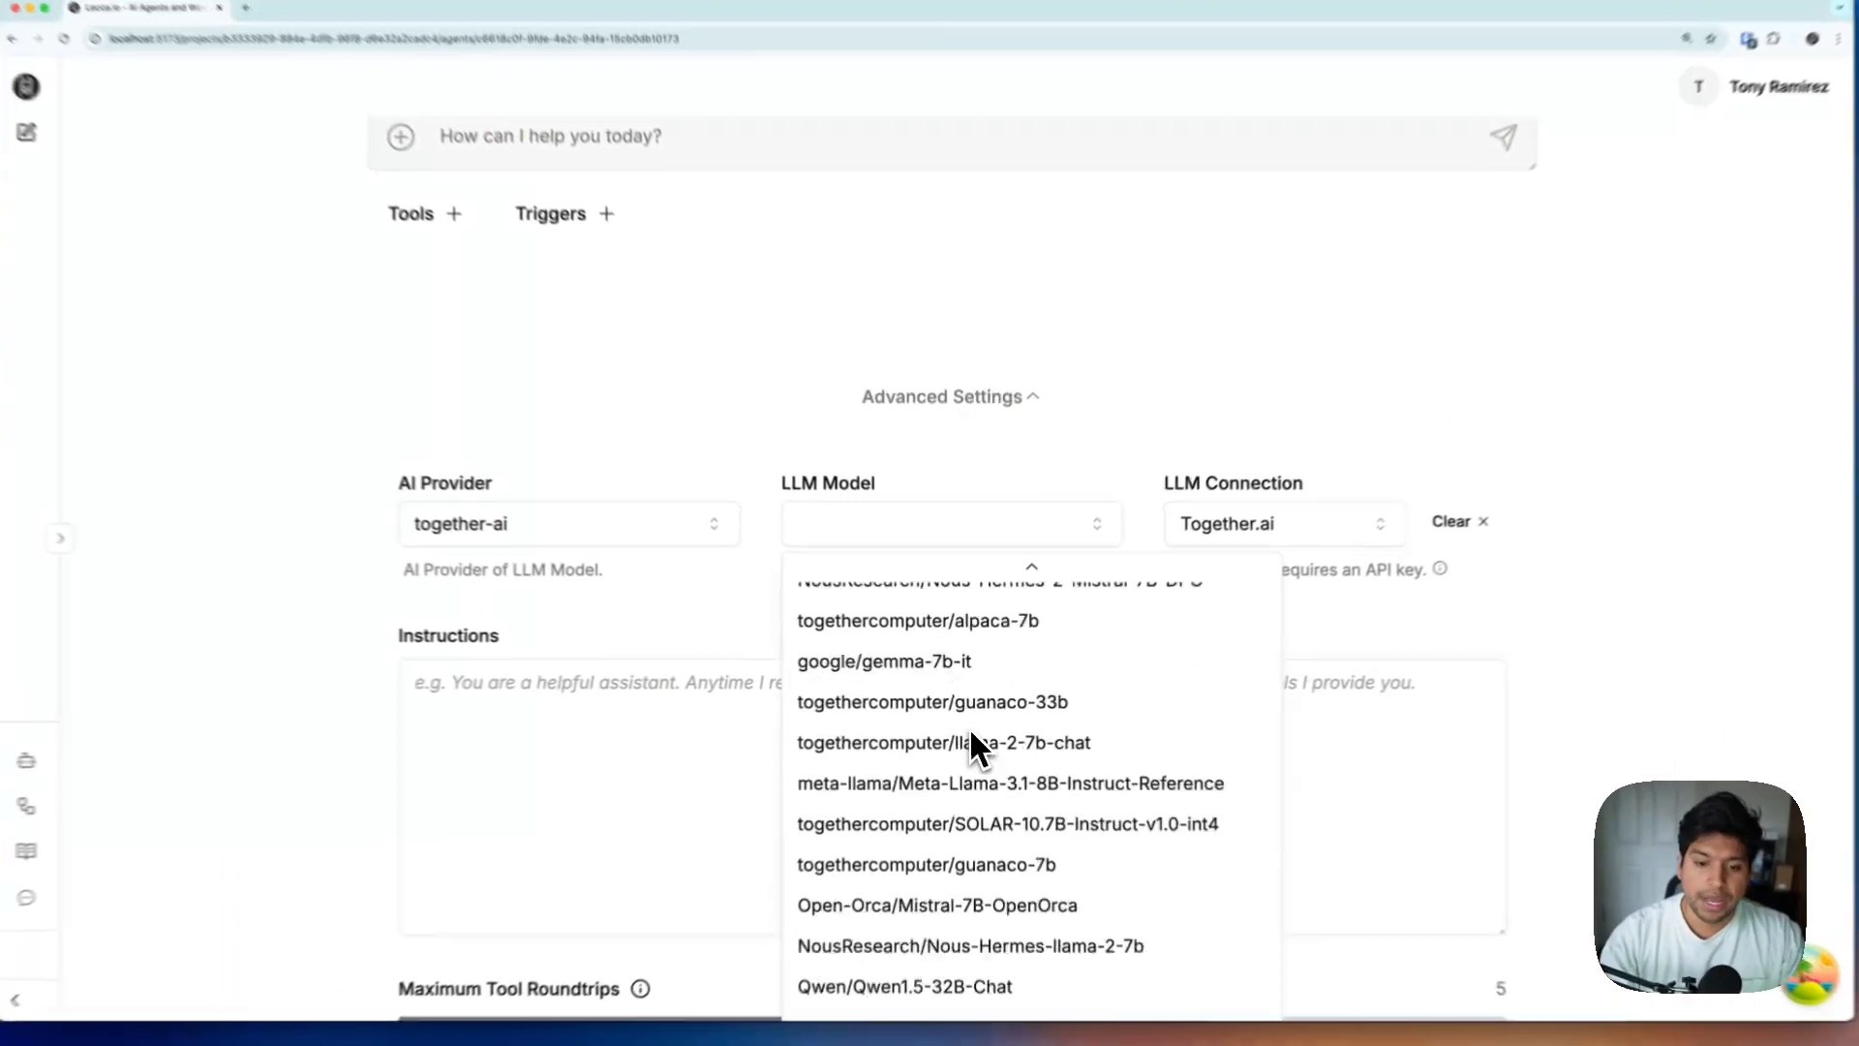
scroll(968, 742, down, 8)
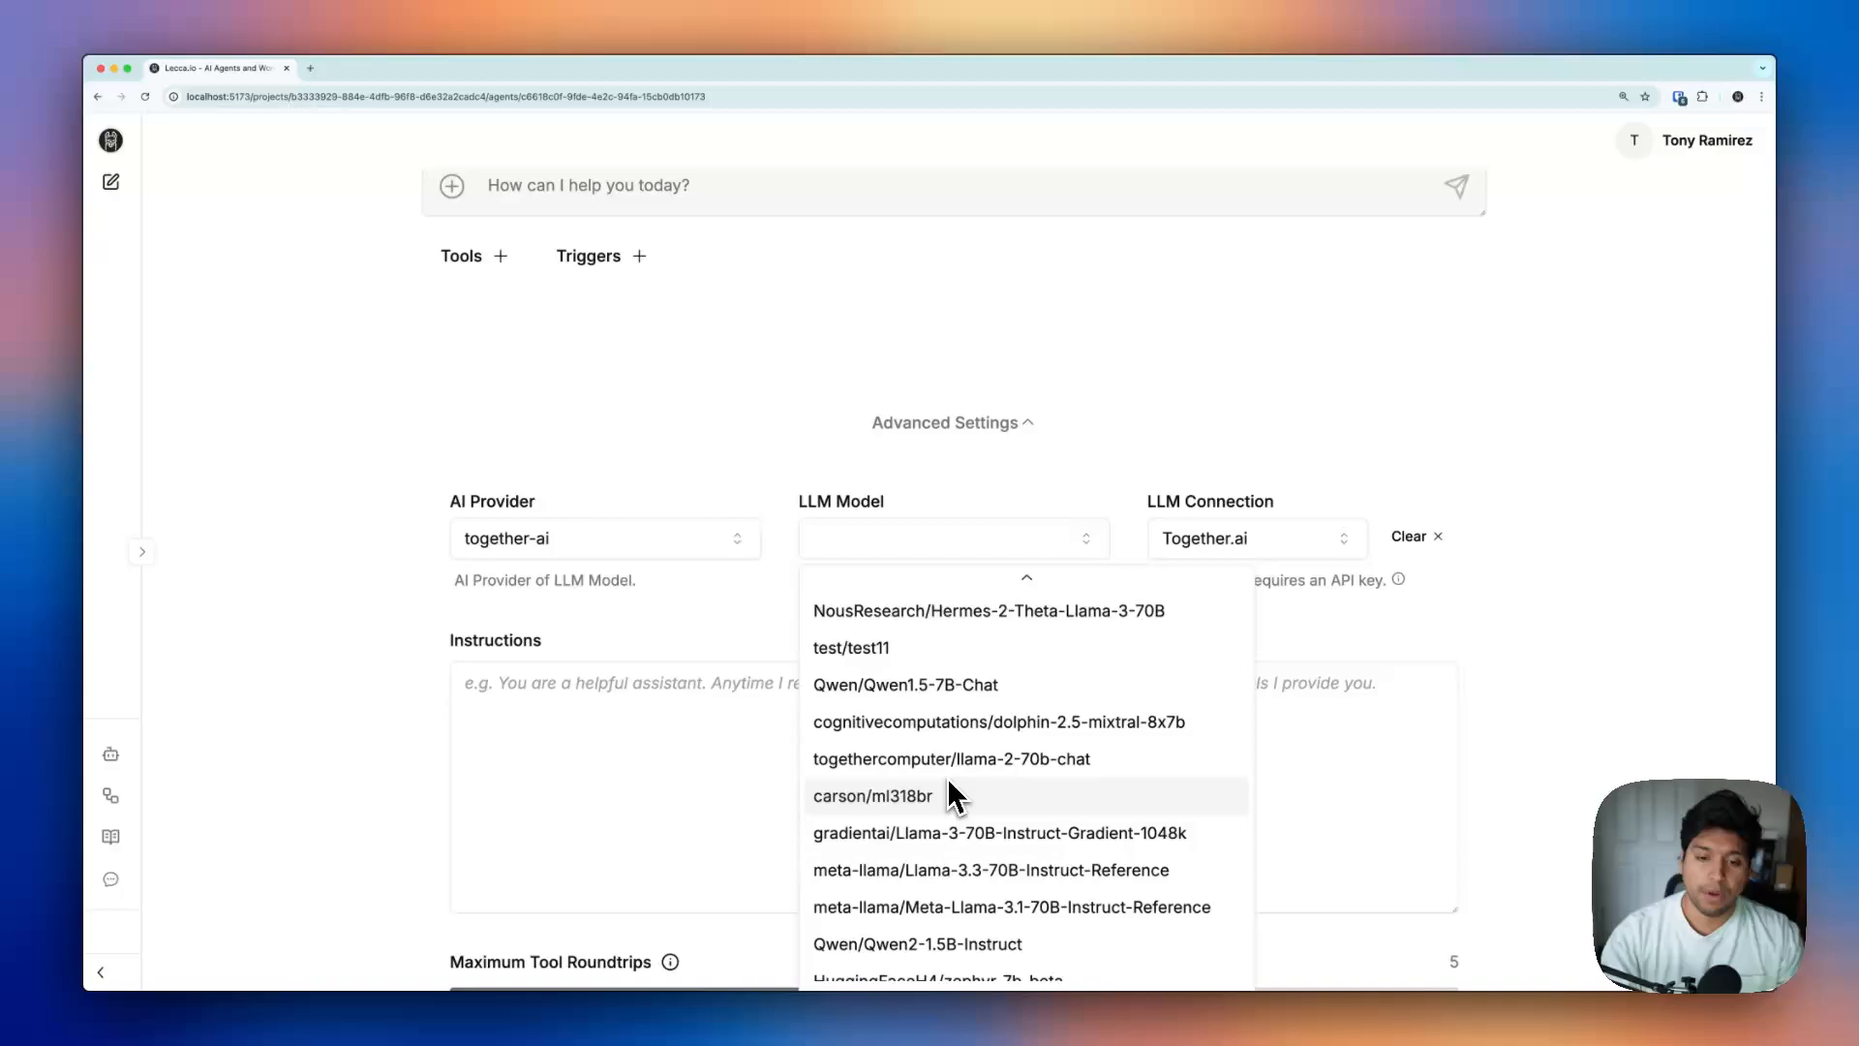
scroll(951, 794, up, 15)
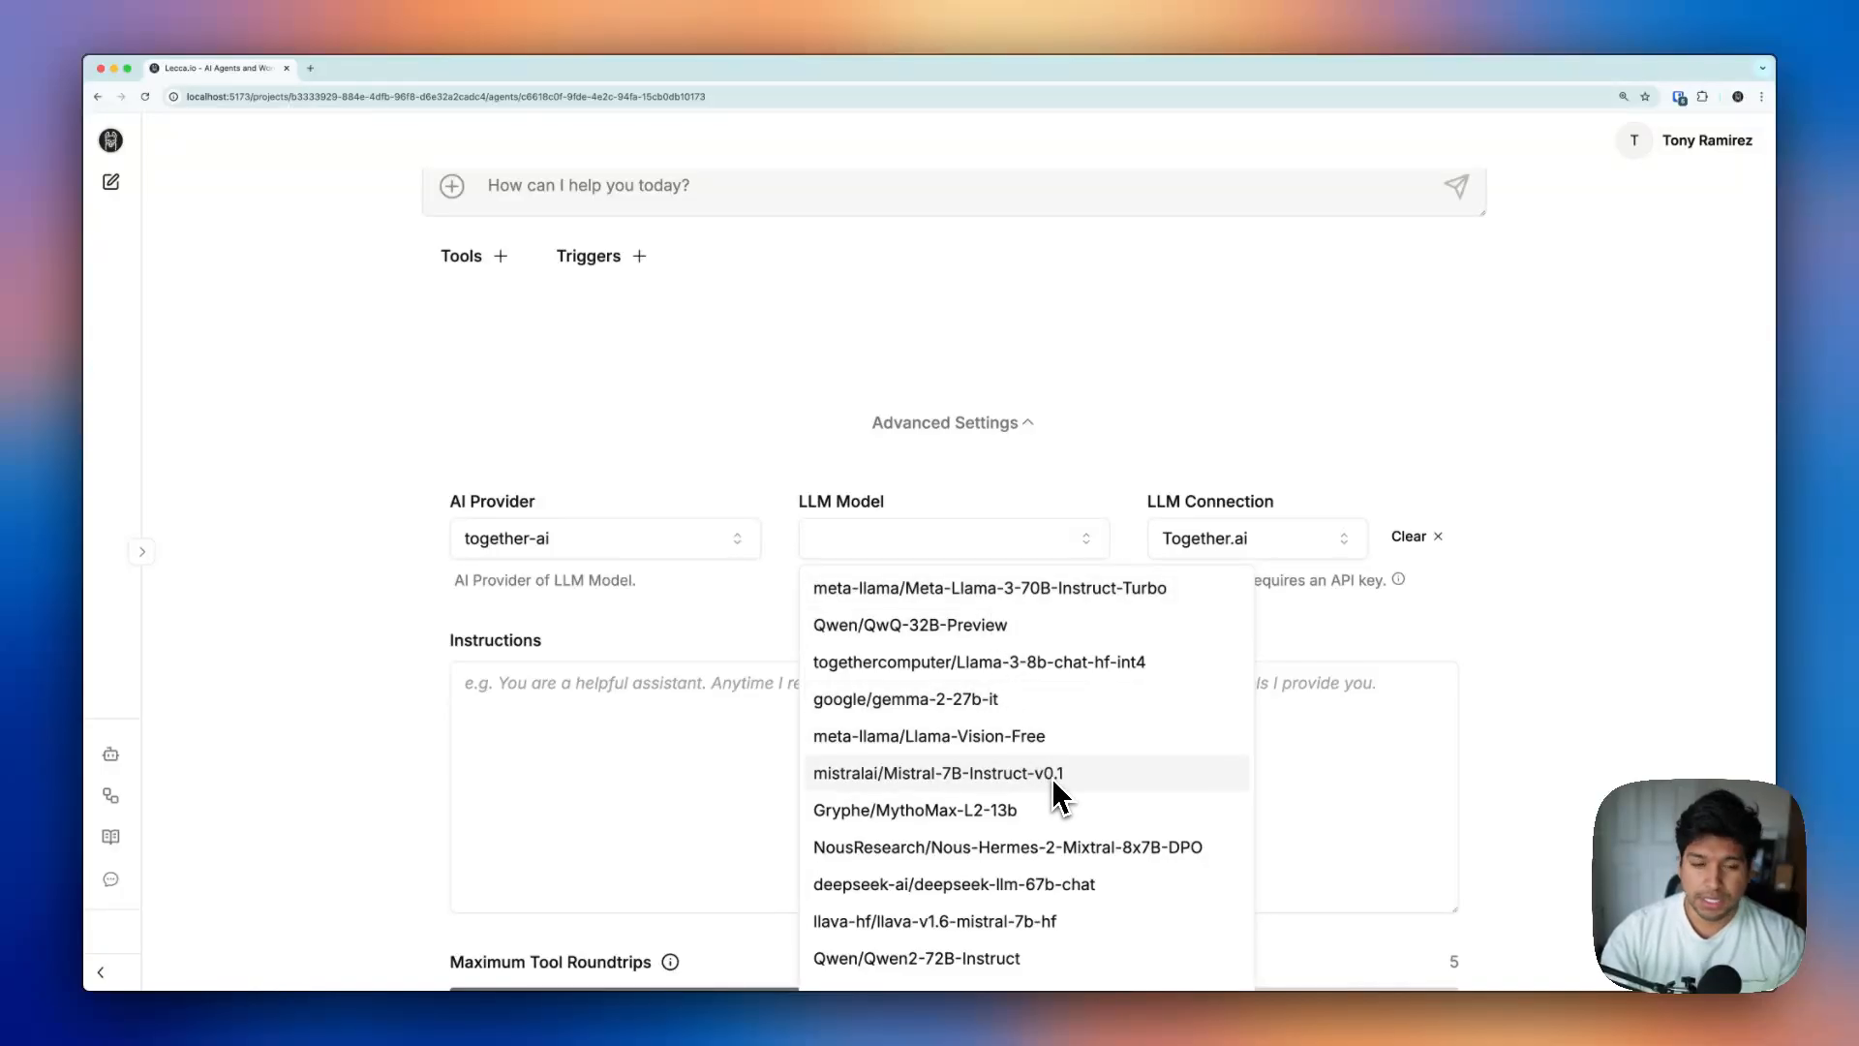
click(729, 419)
scroll(726, 419, up, 3)
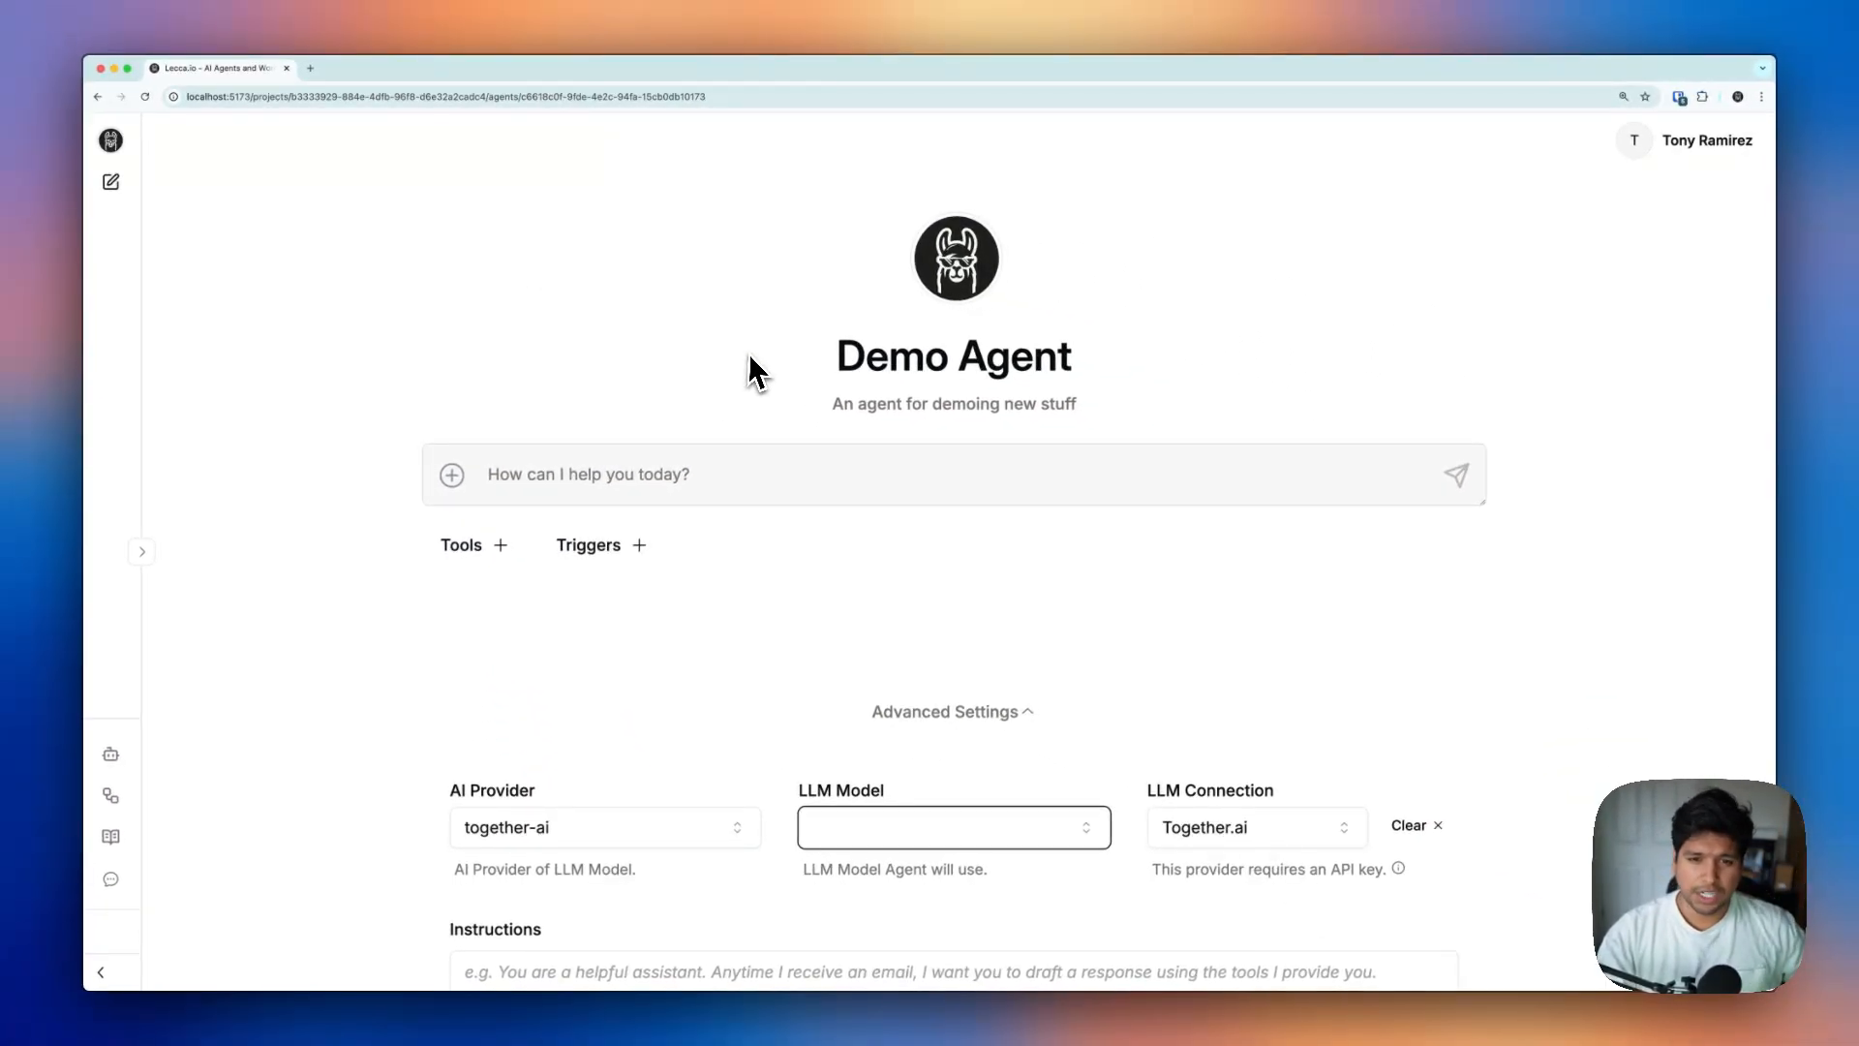
click(973, 831)
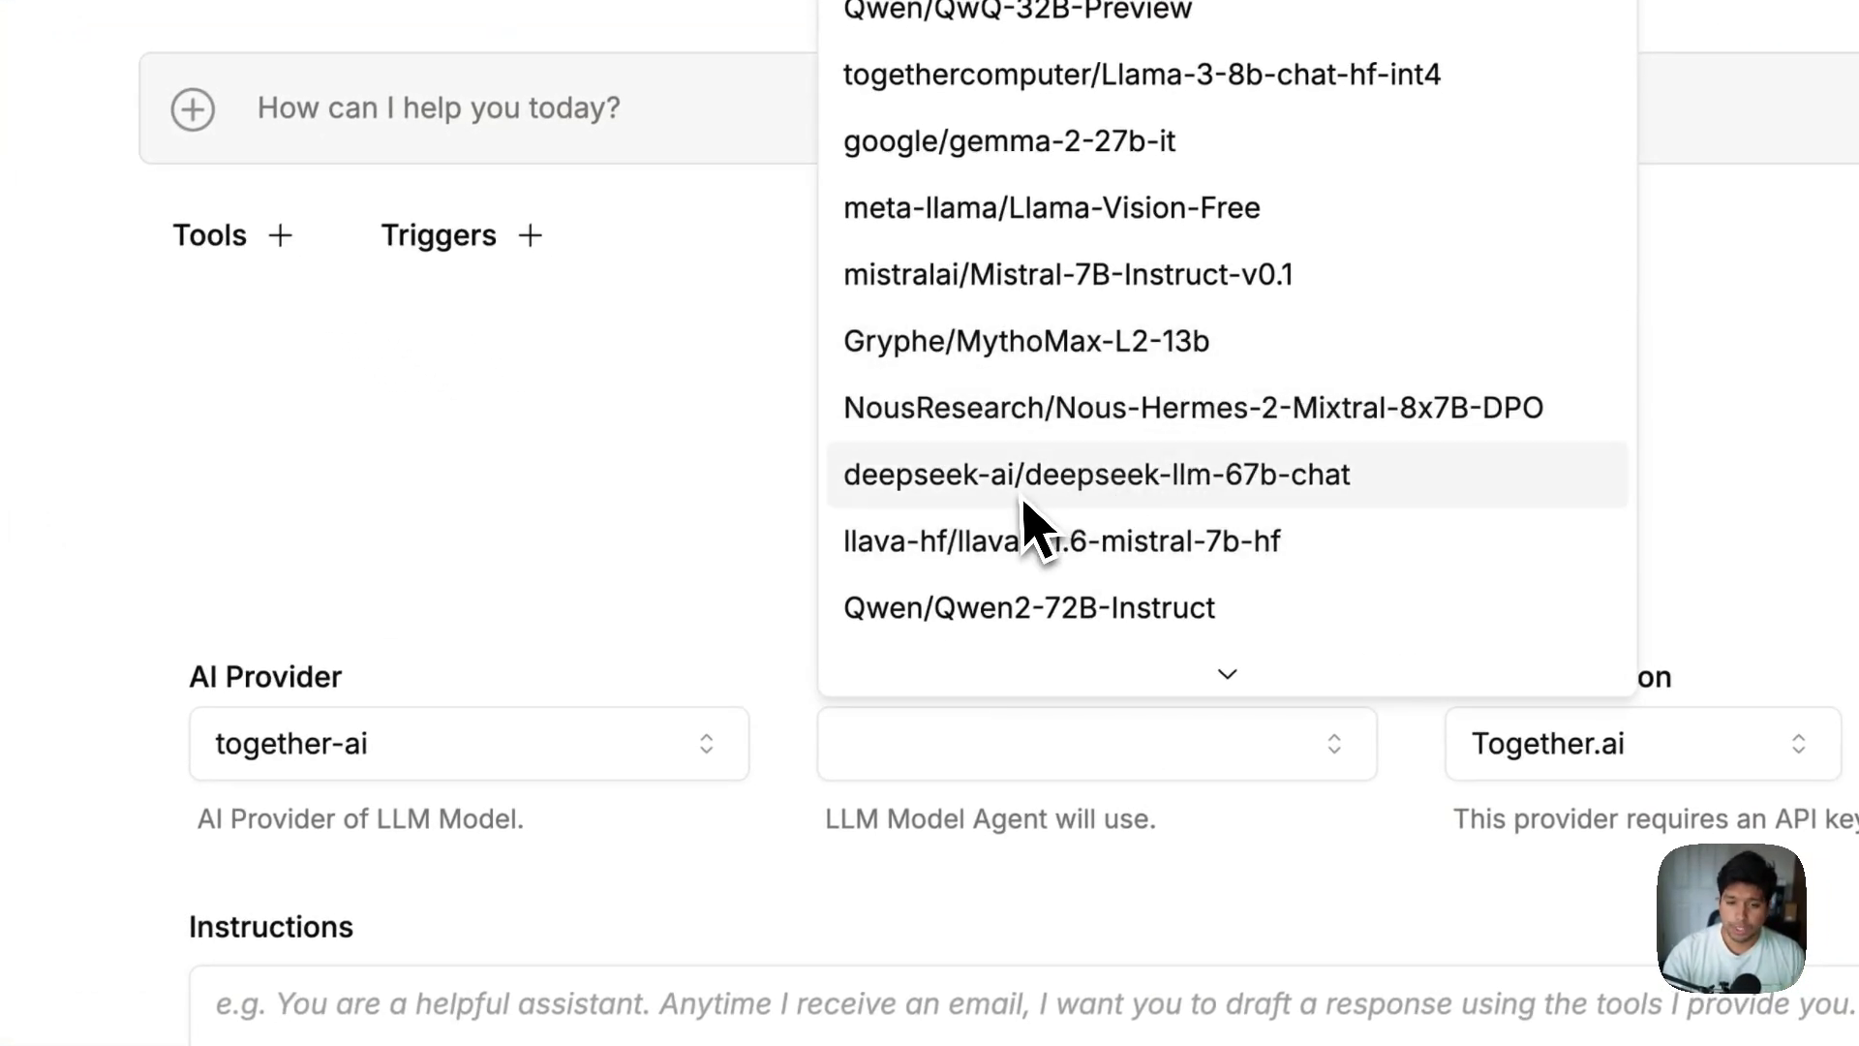
click(639, 532)
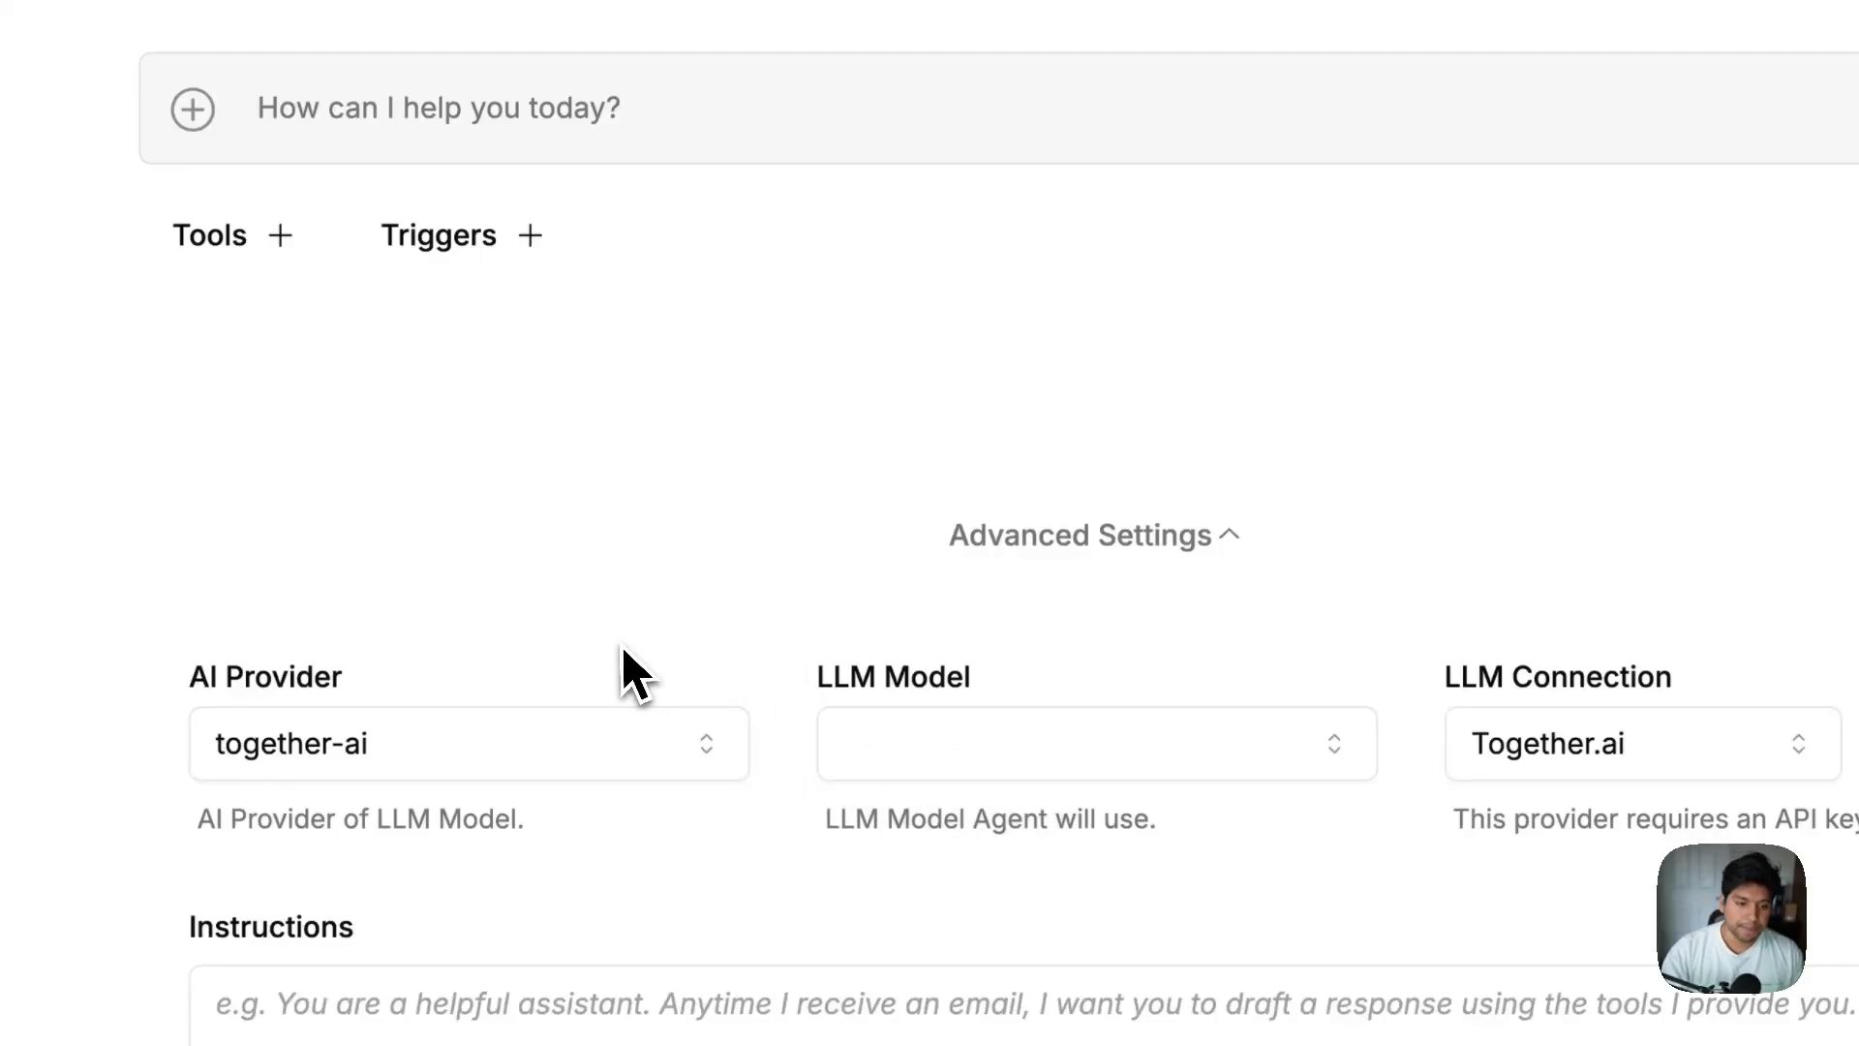
Step: Set the AI provider to perplexity-ai with the sonar-pro model and the Perplexity connection
click(647, 751)
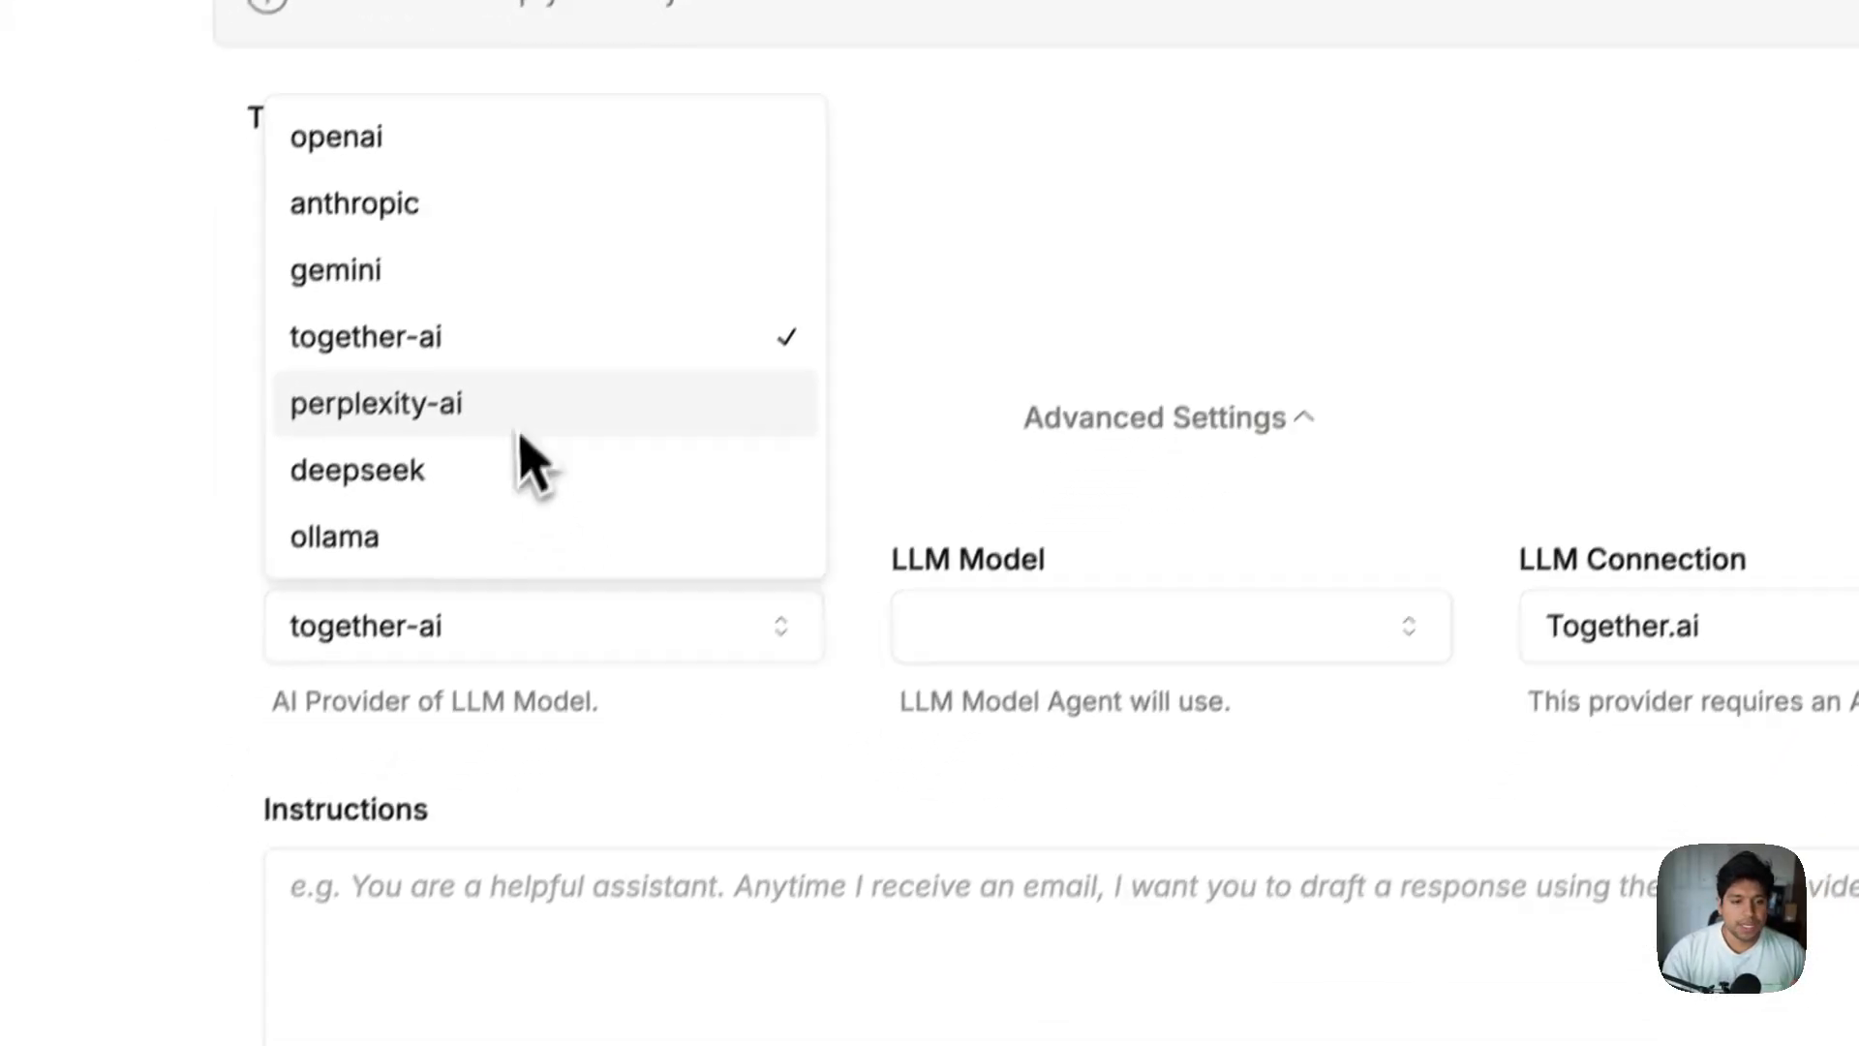
click(523, 432)
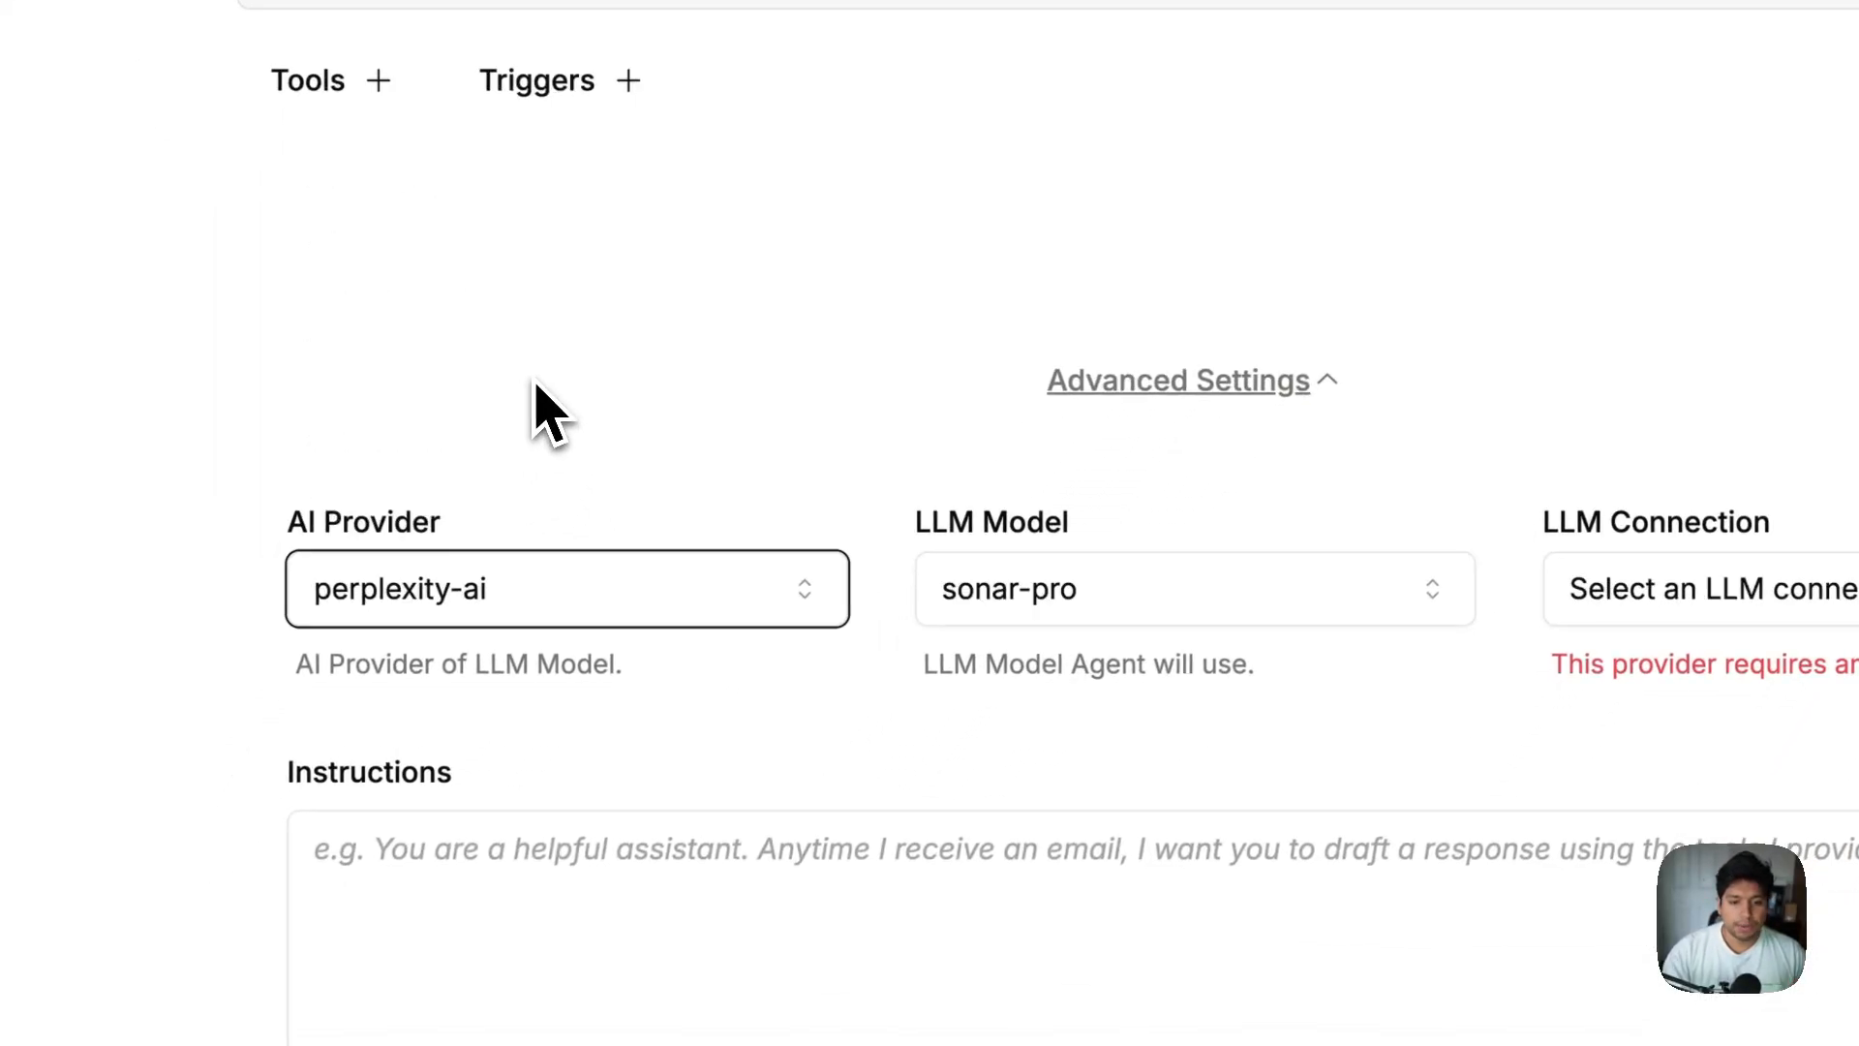
click(978, 634)
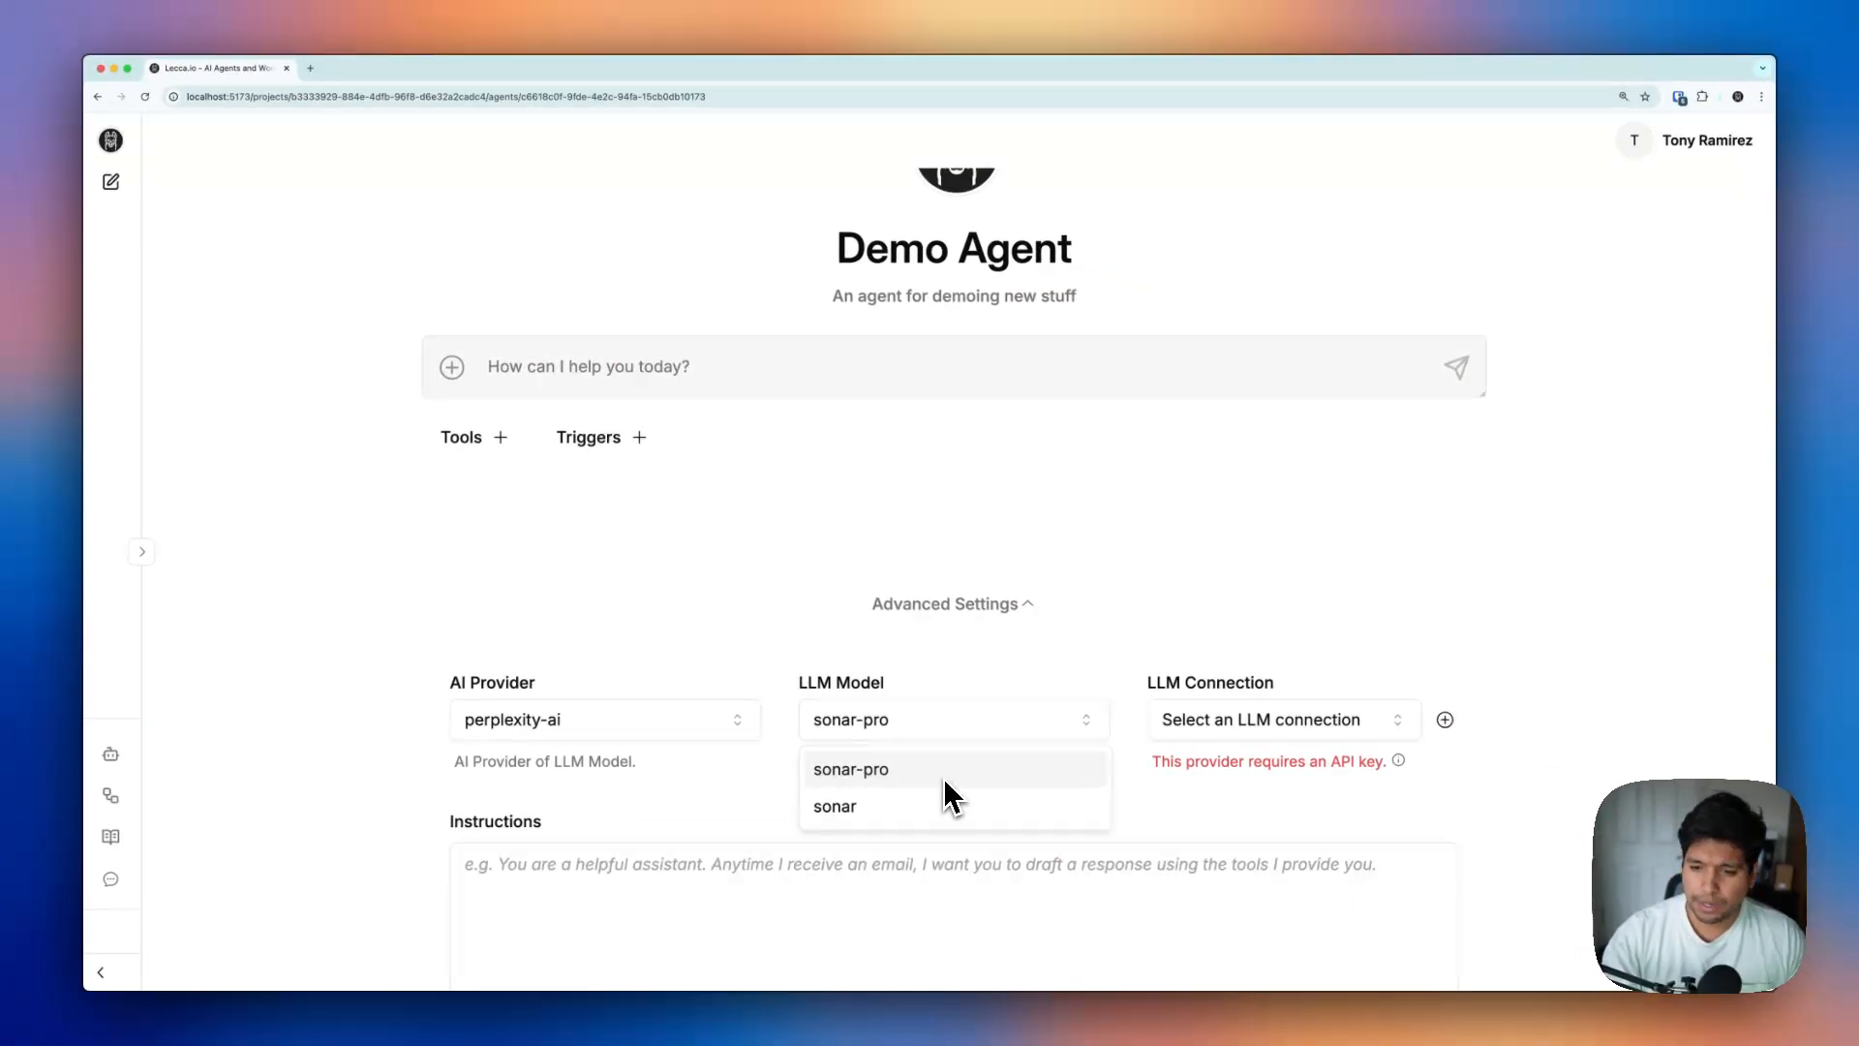
click(1059, 769)
click(1234, 721)
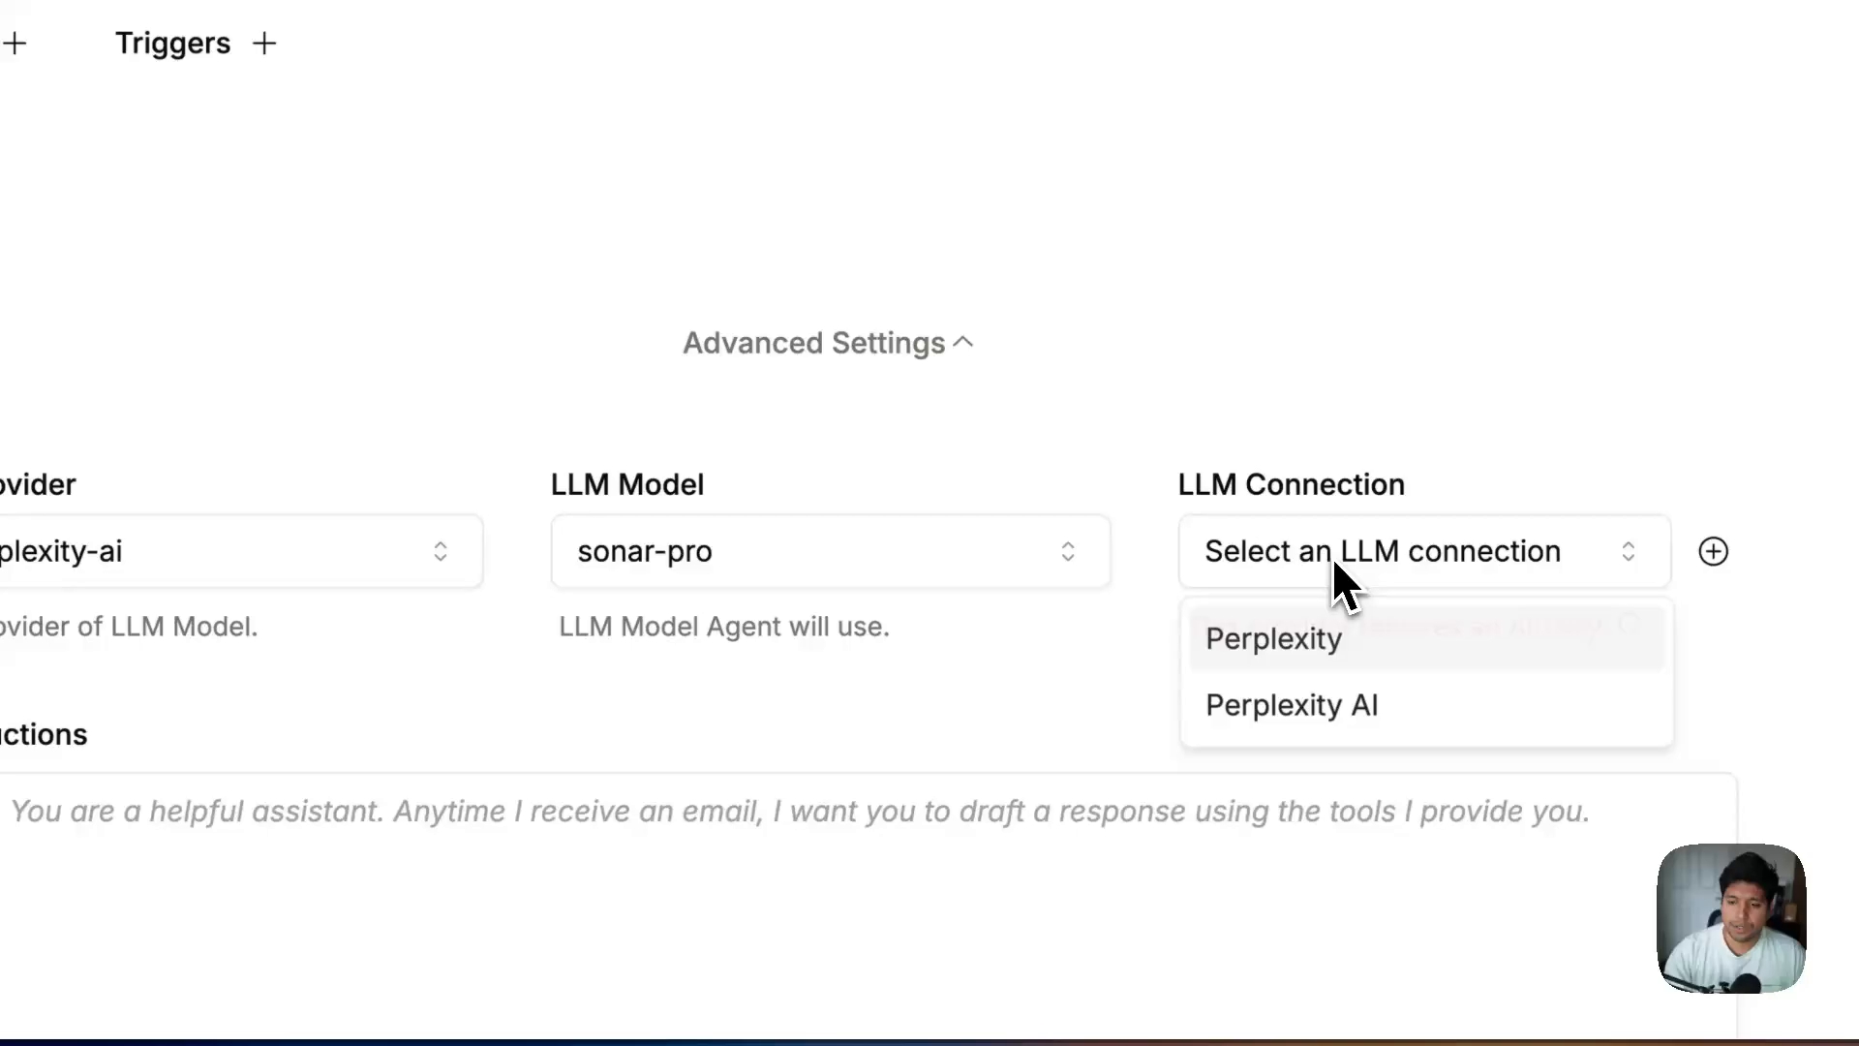
click(1361, 658)
Step: Review the LLM models offered with the Perplexity connection and the list of AI providers
click(972, 579)
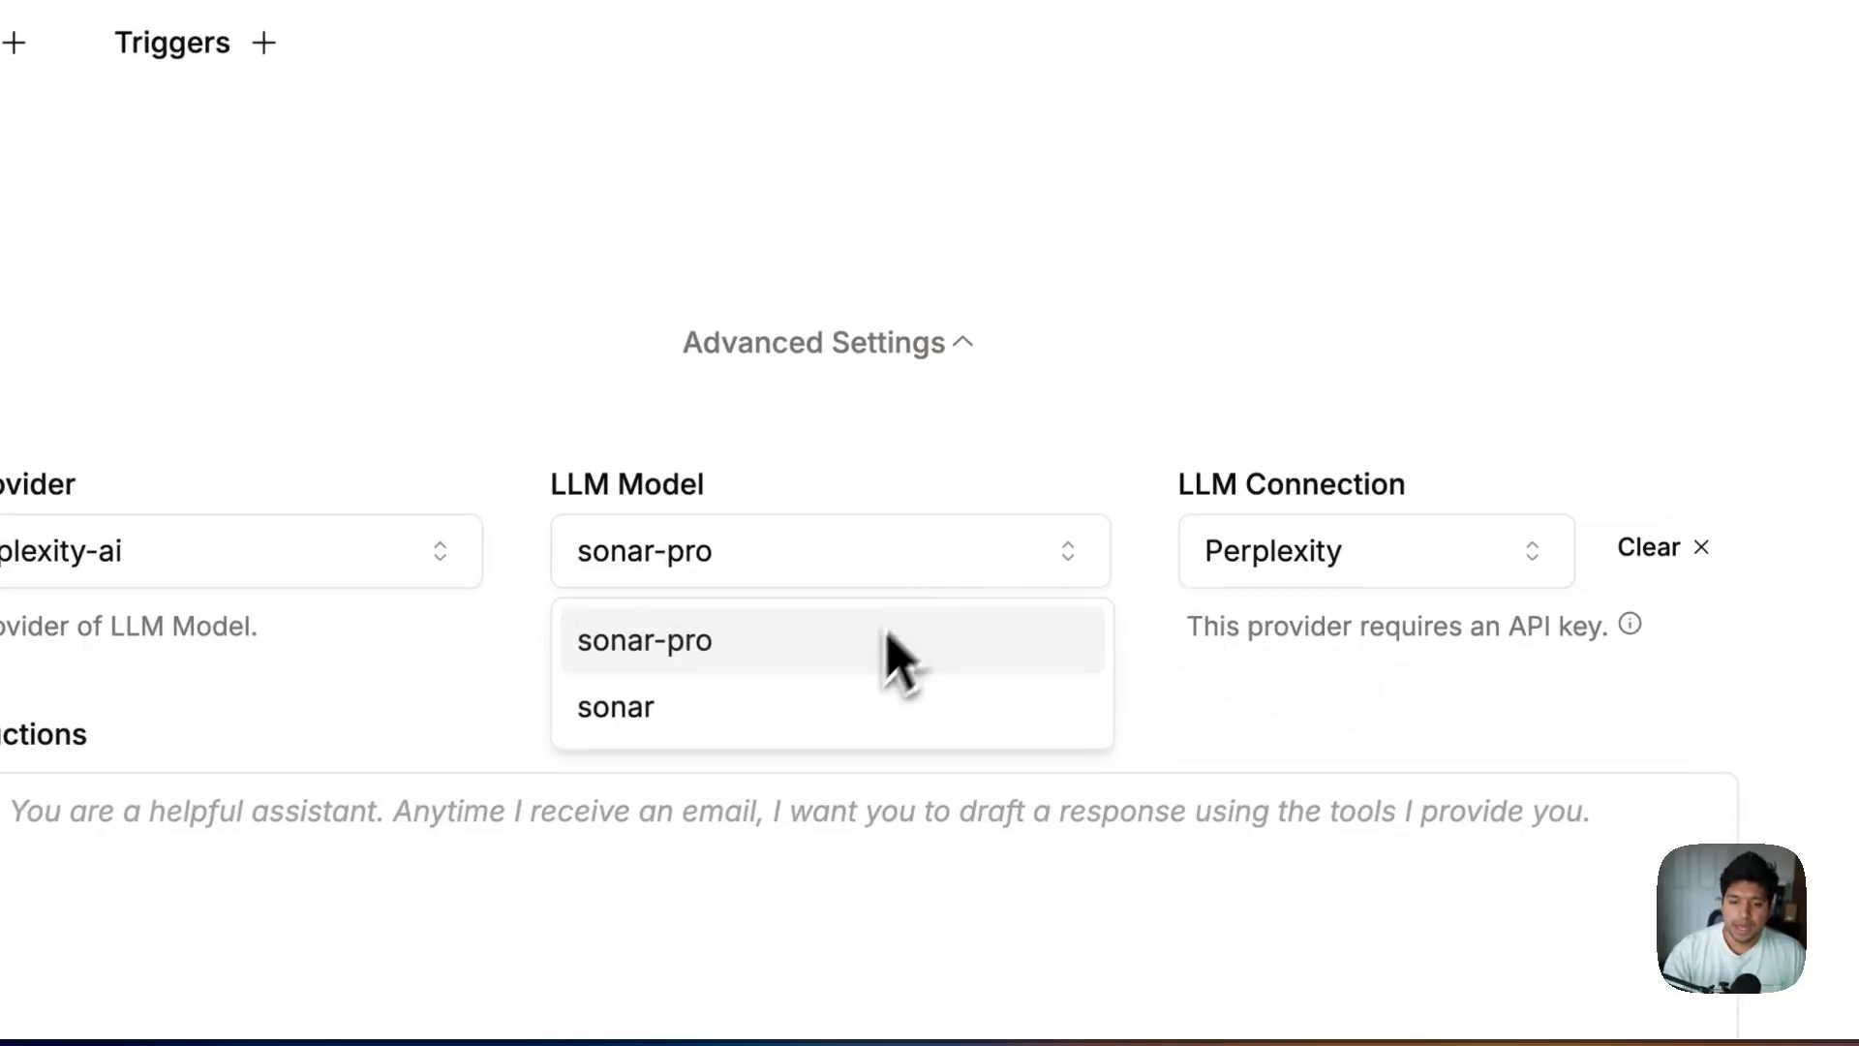
click(1168, 381)
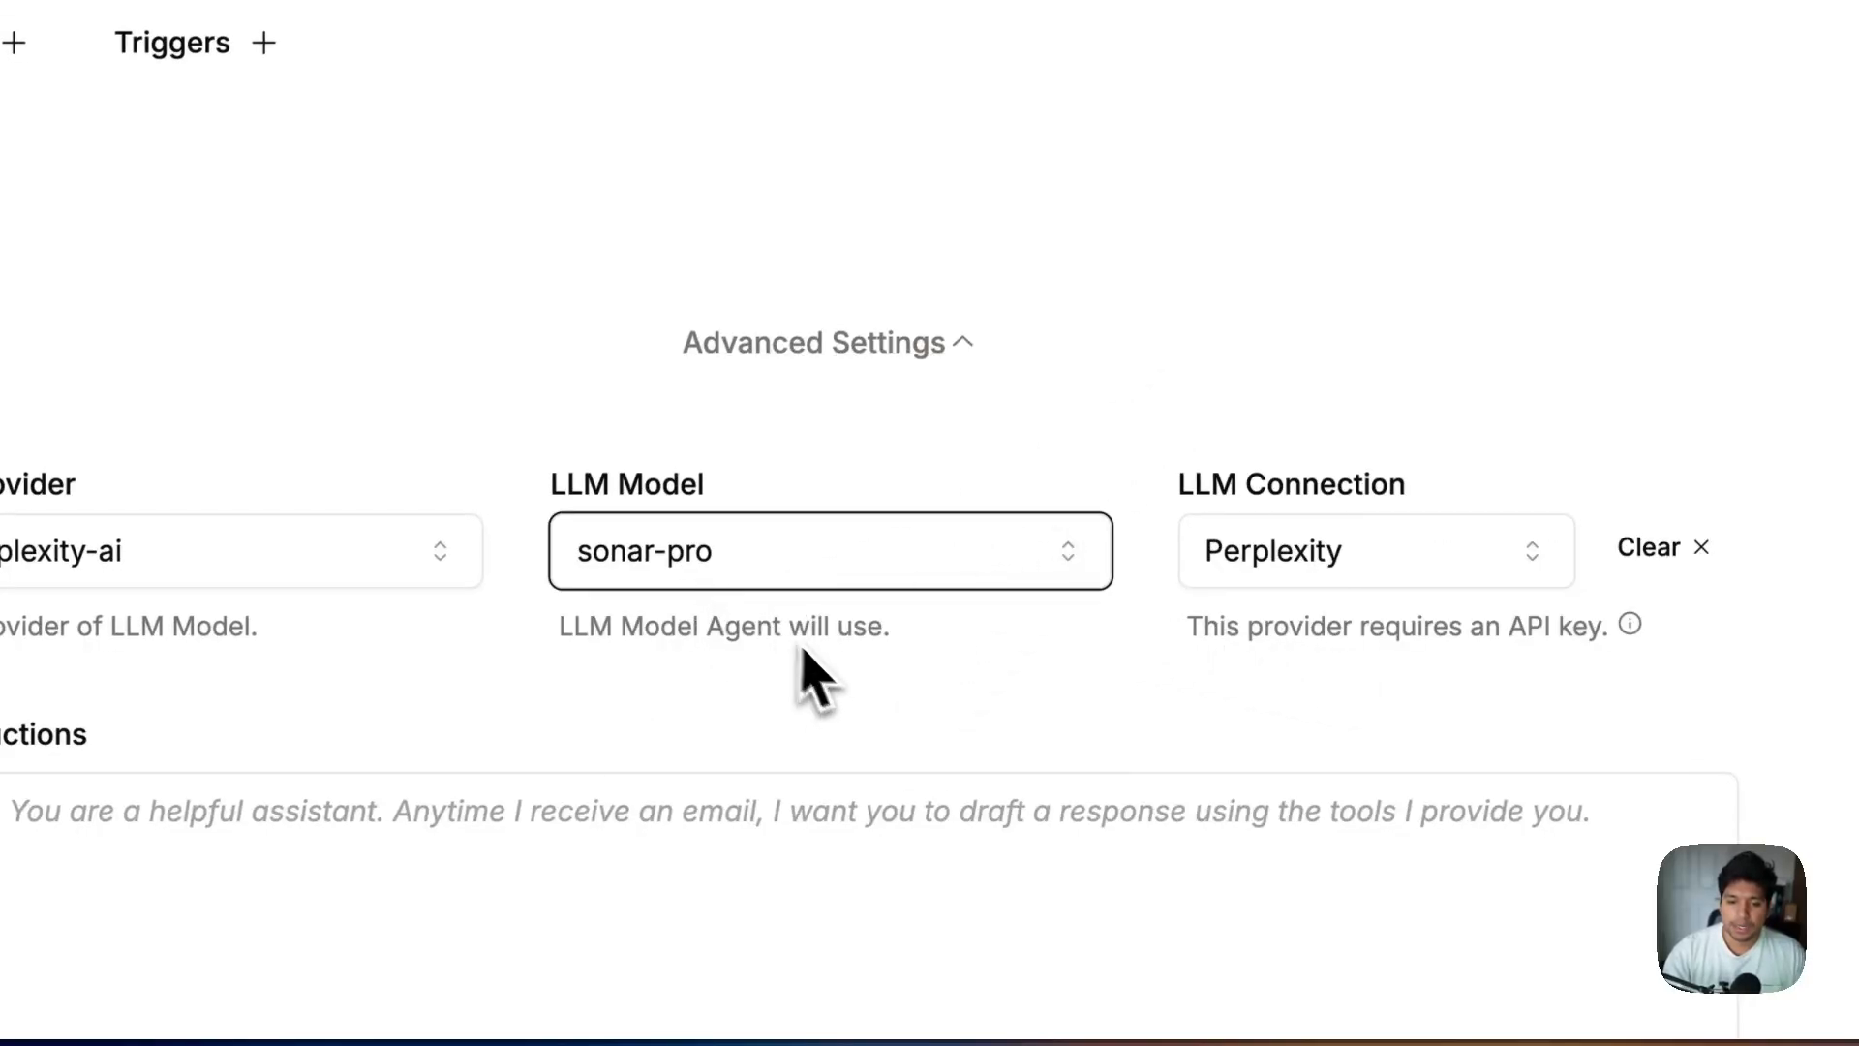
click(354, 554)
click(672, 479)
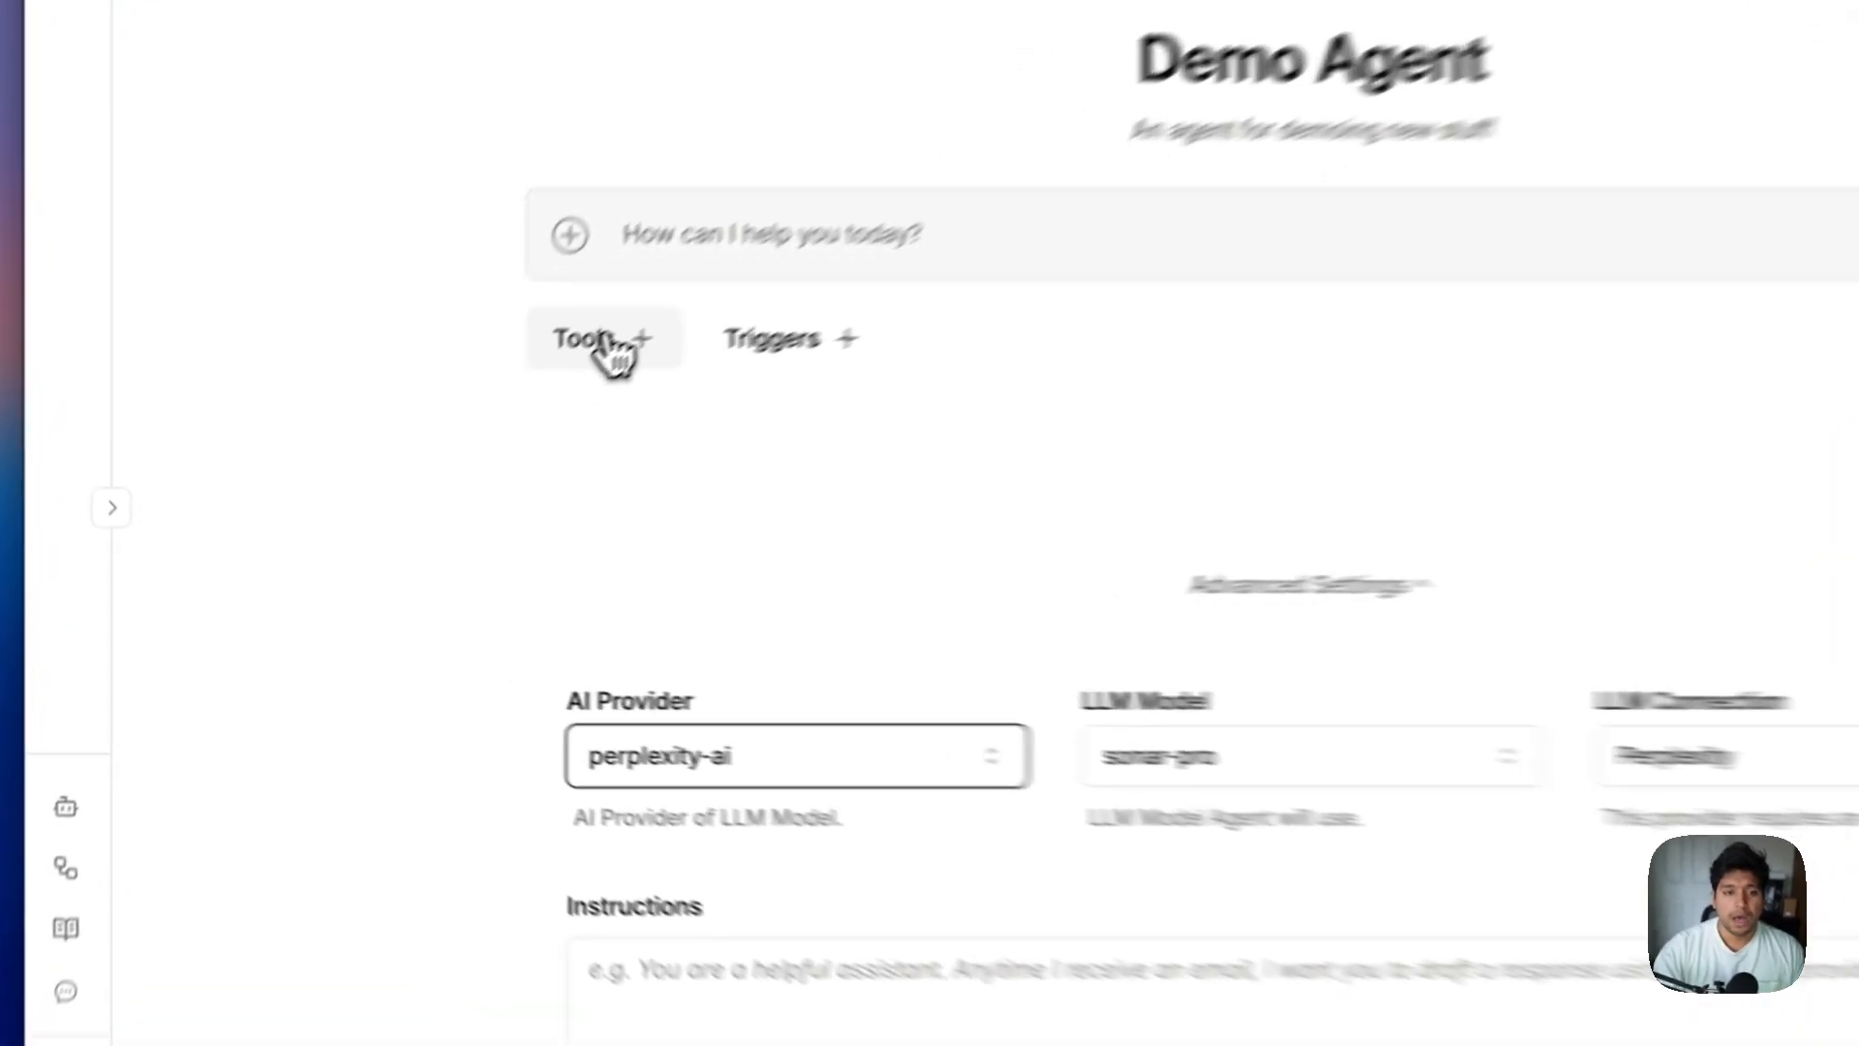
Step: Review the tools and apps that can be added to the agent
click(485, 440)
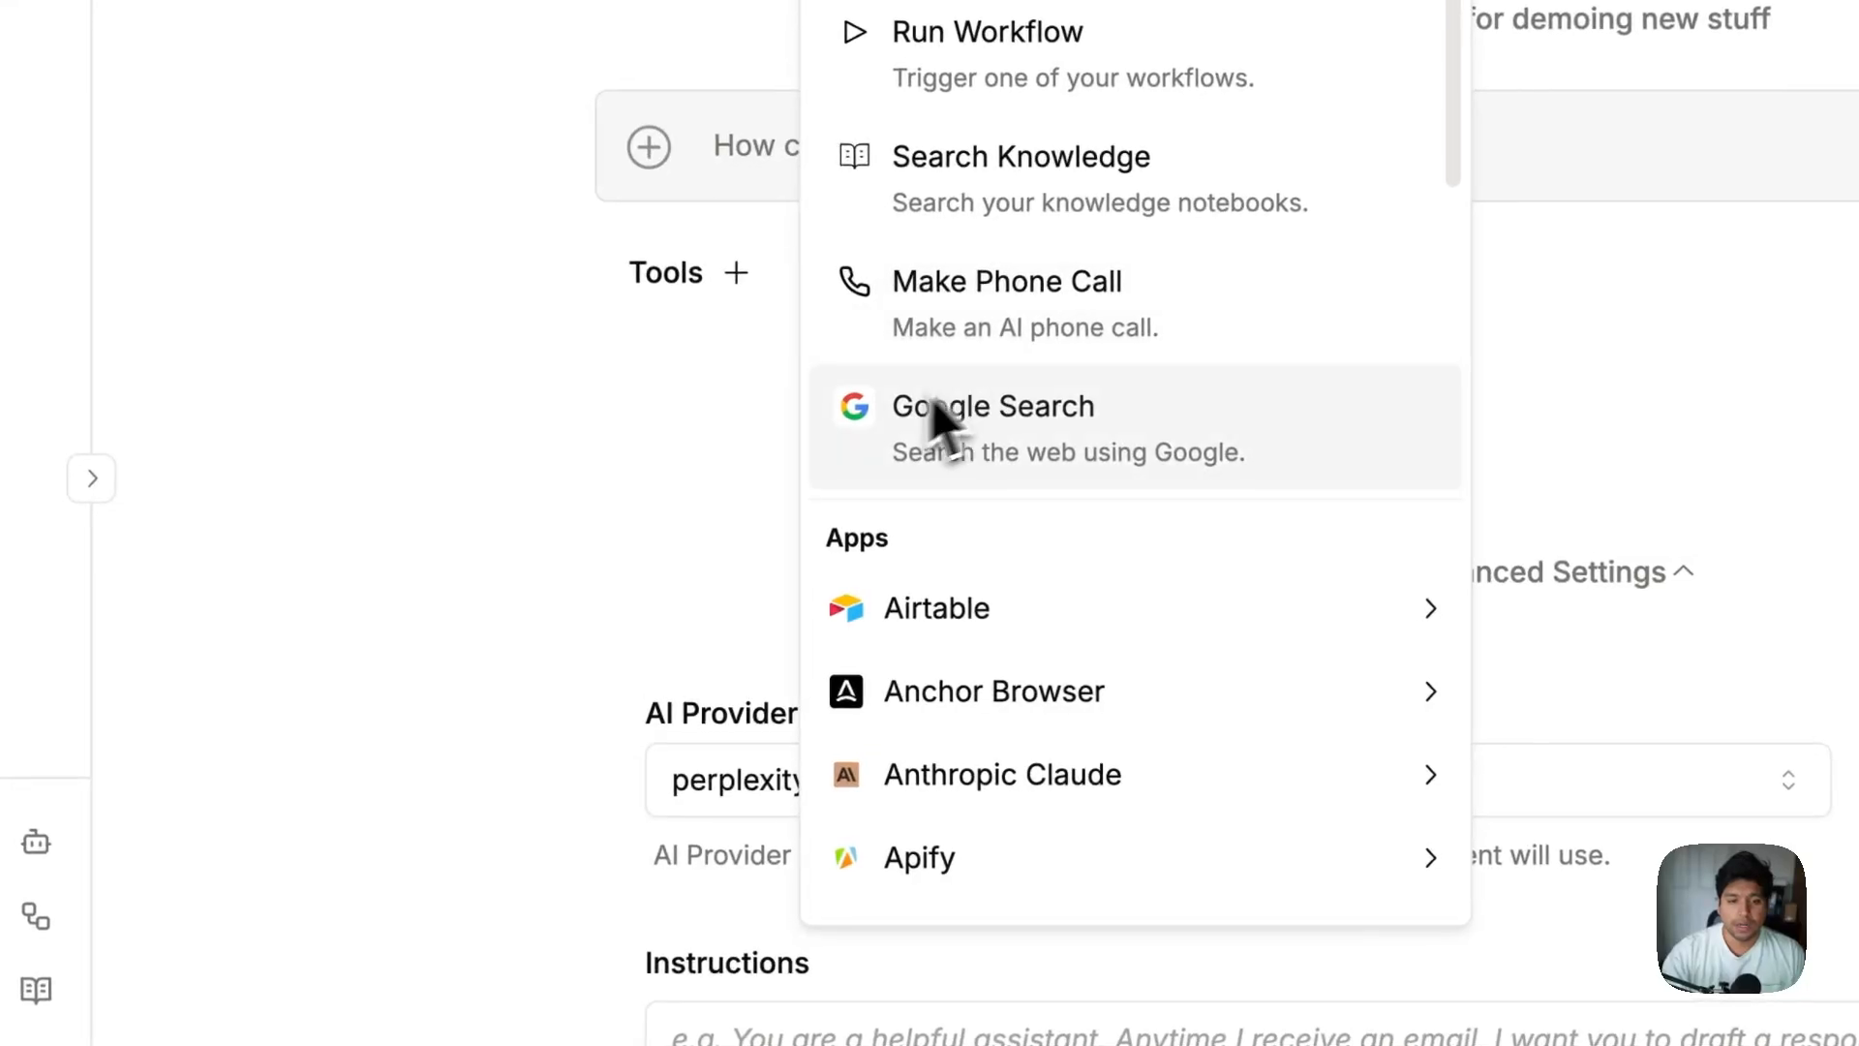
click(644, 479)
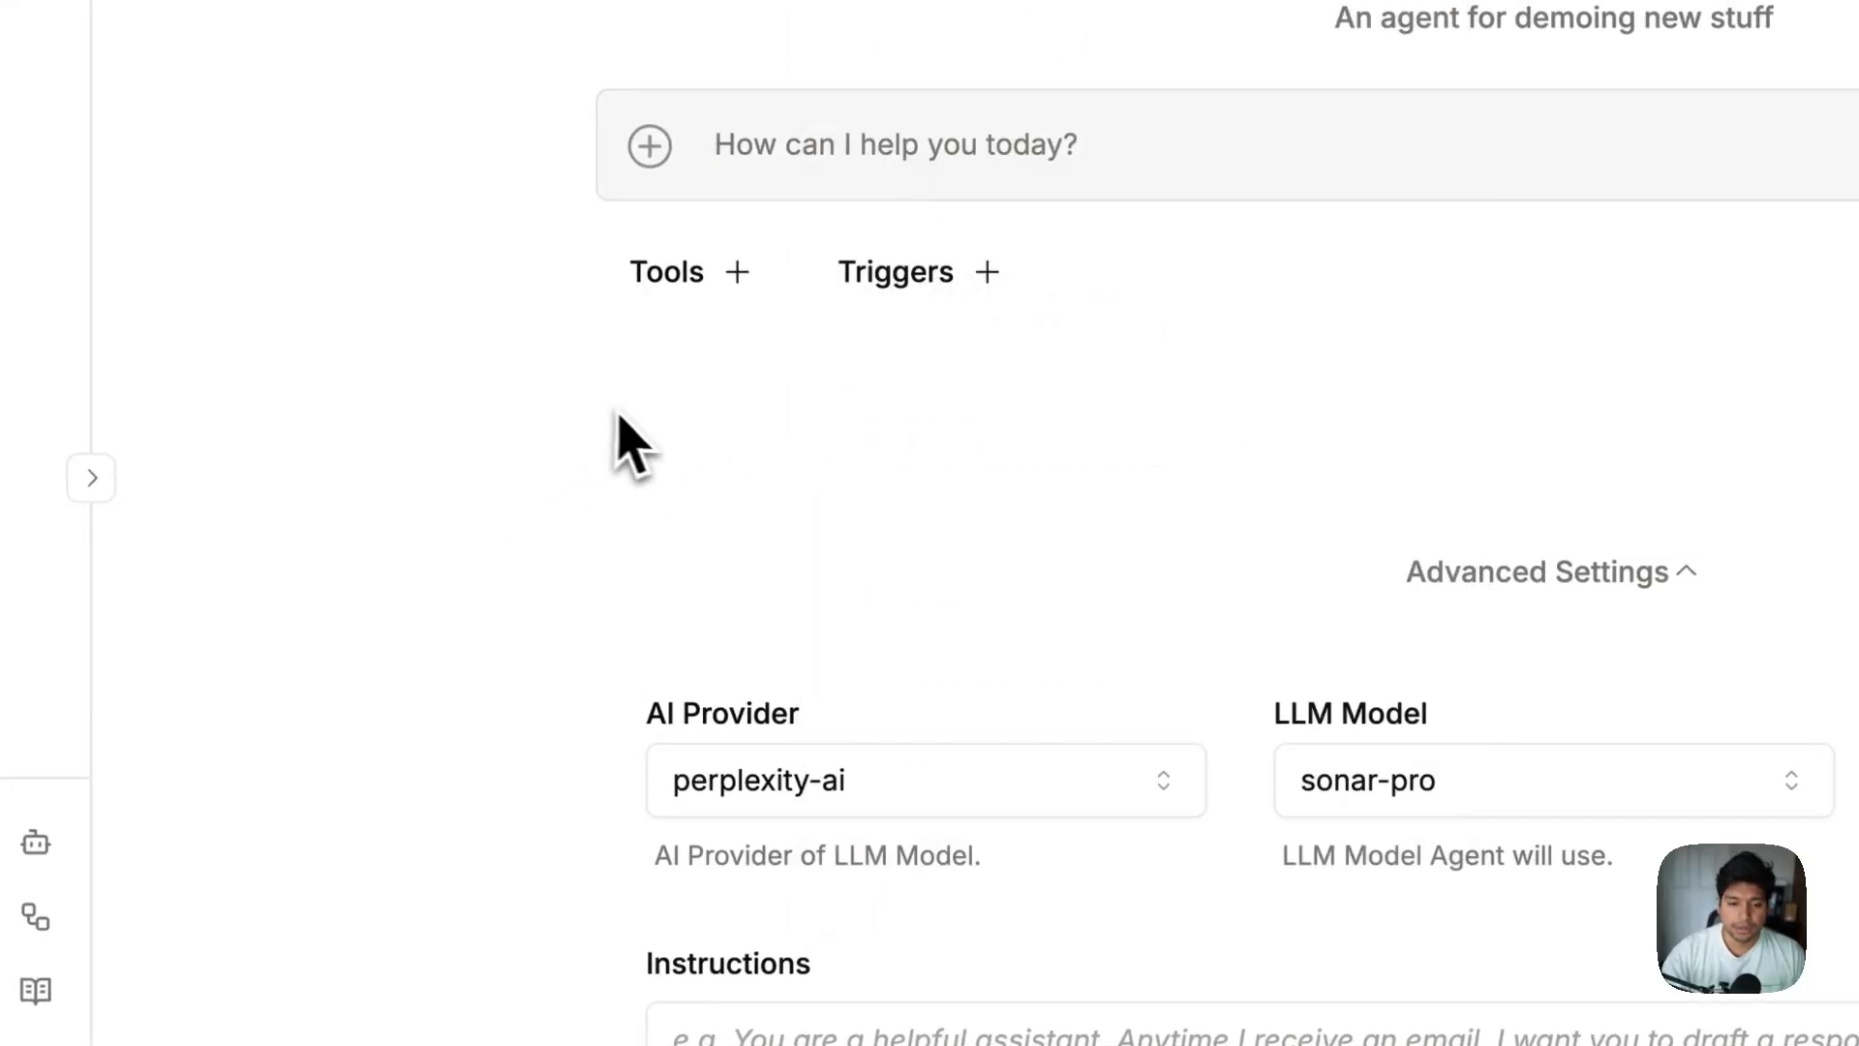
Step: Set the AI provider to deepseek and review the LLM models and connections it offers
click(985, 775)
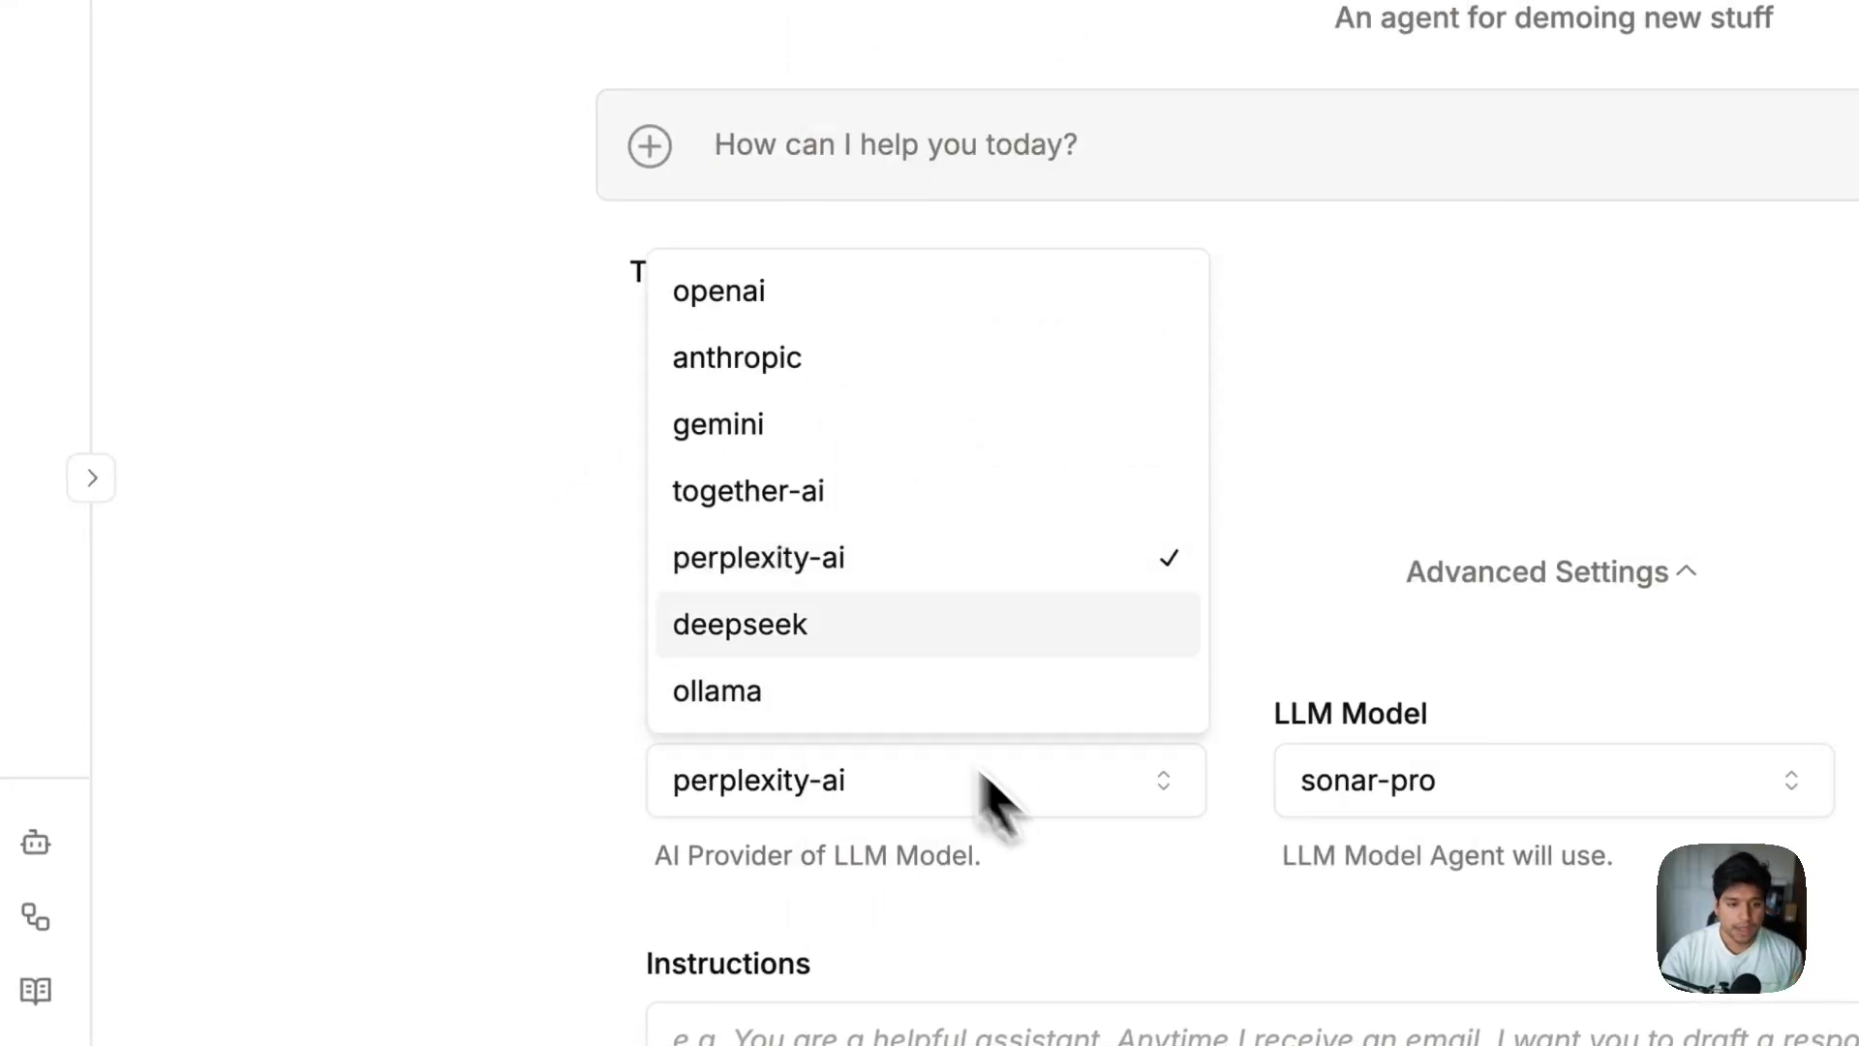
click(800, 625)
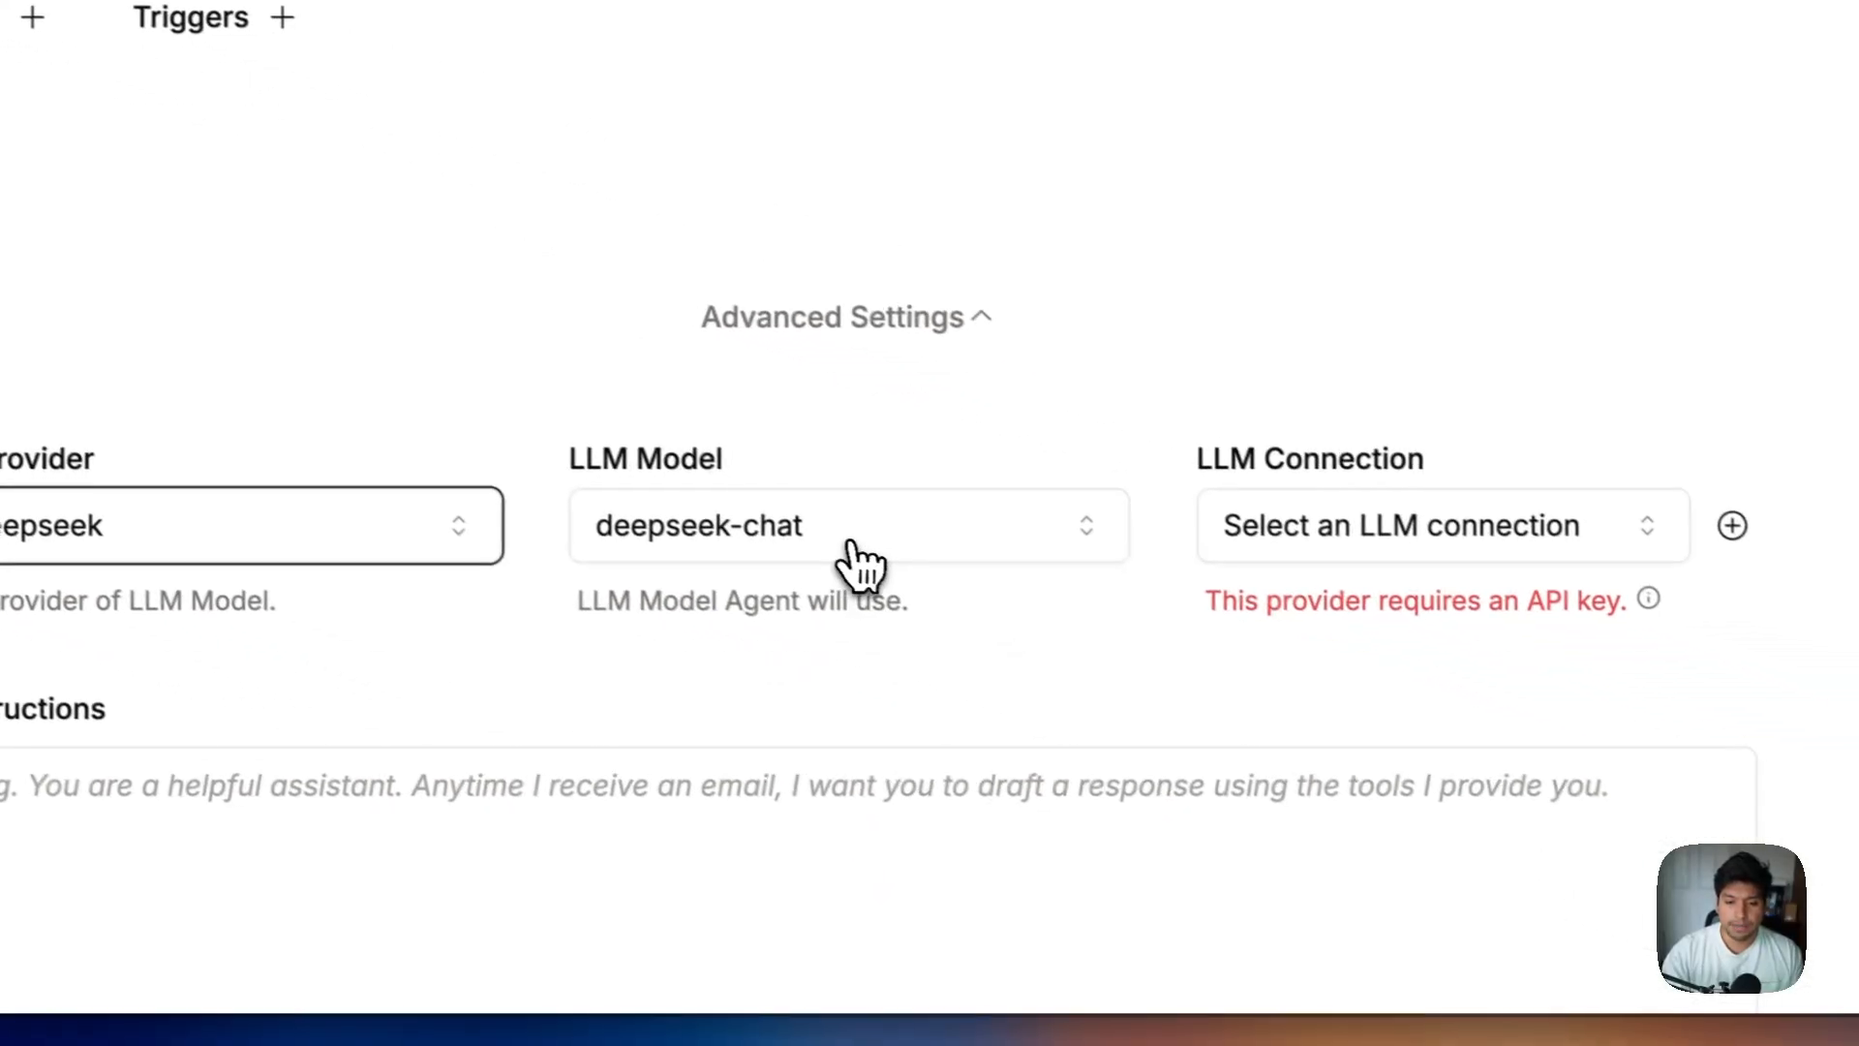
click(1555, 809)
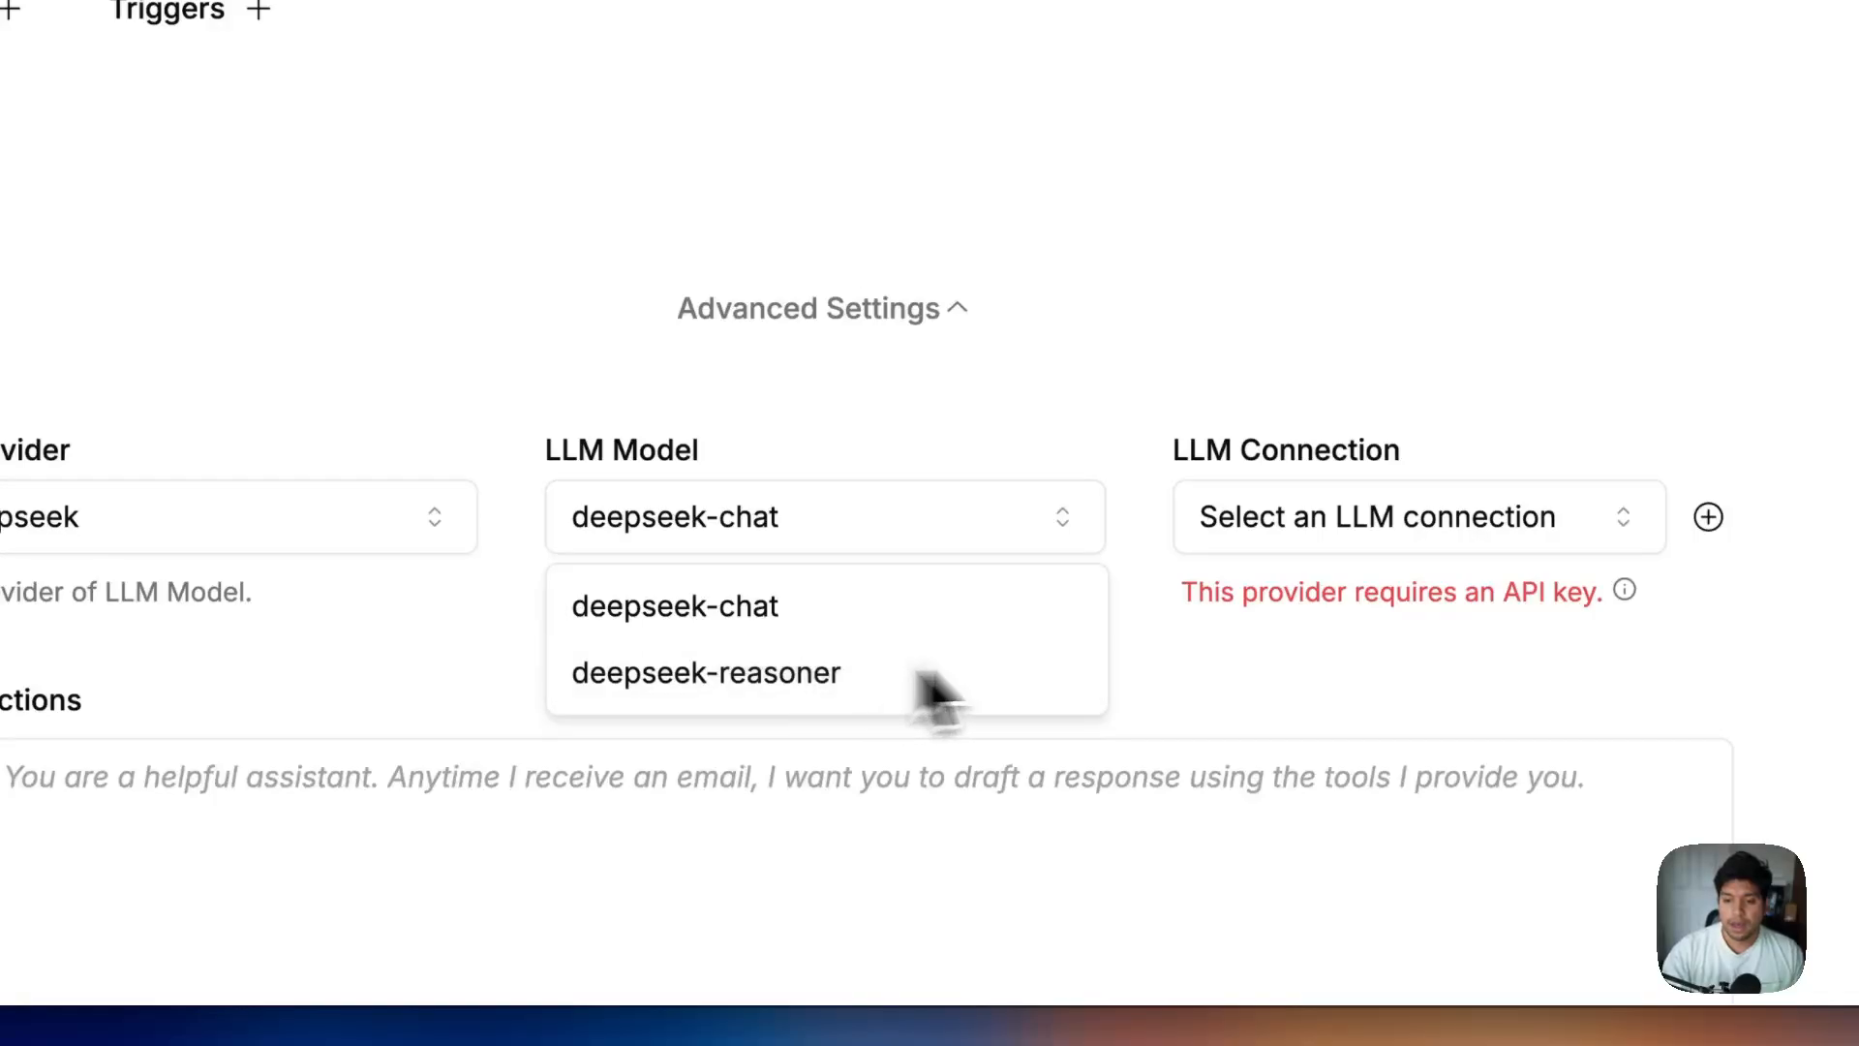
click(1411, 532)
click(1274, 554)
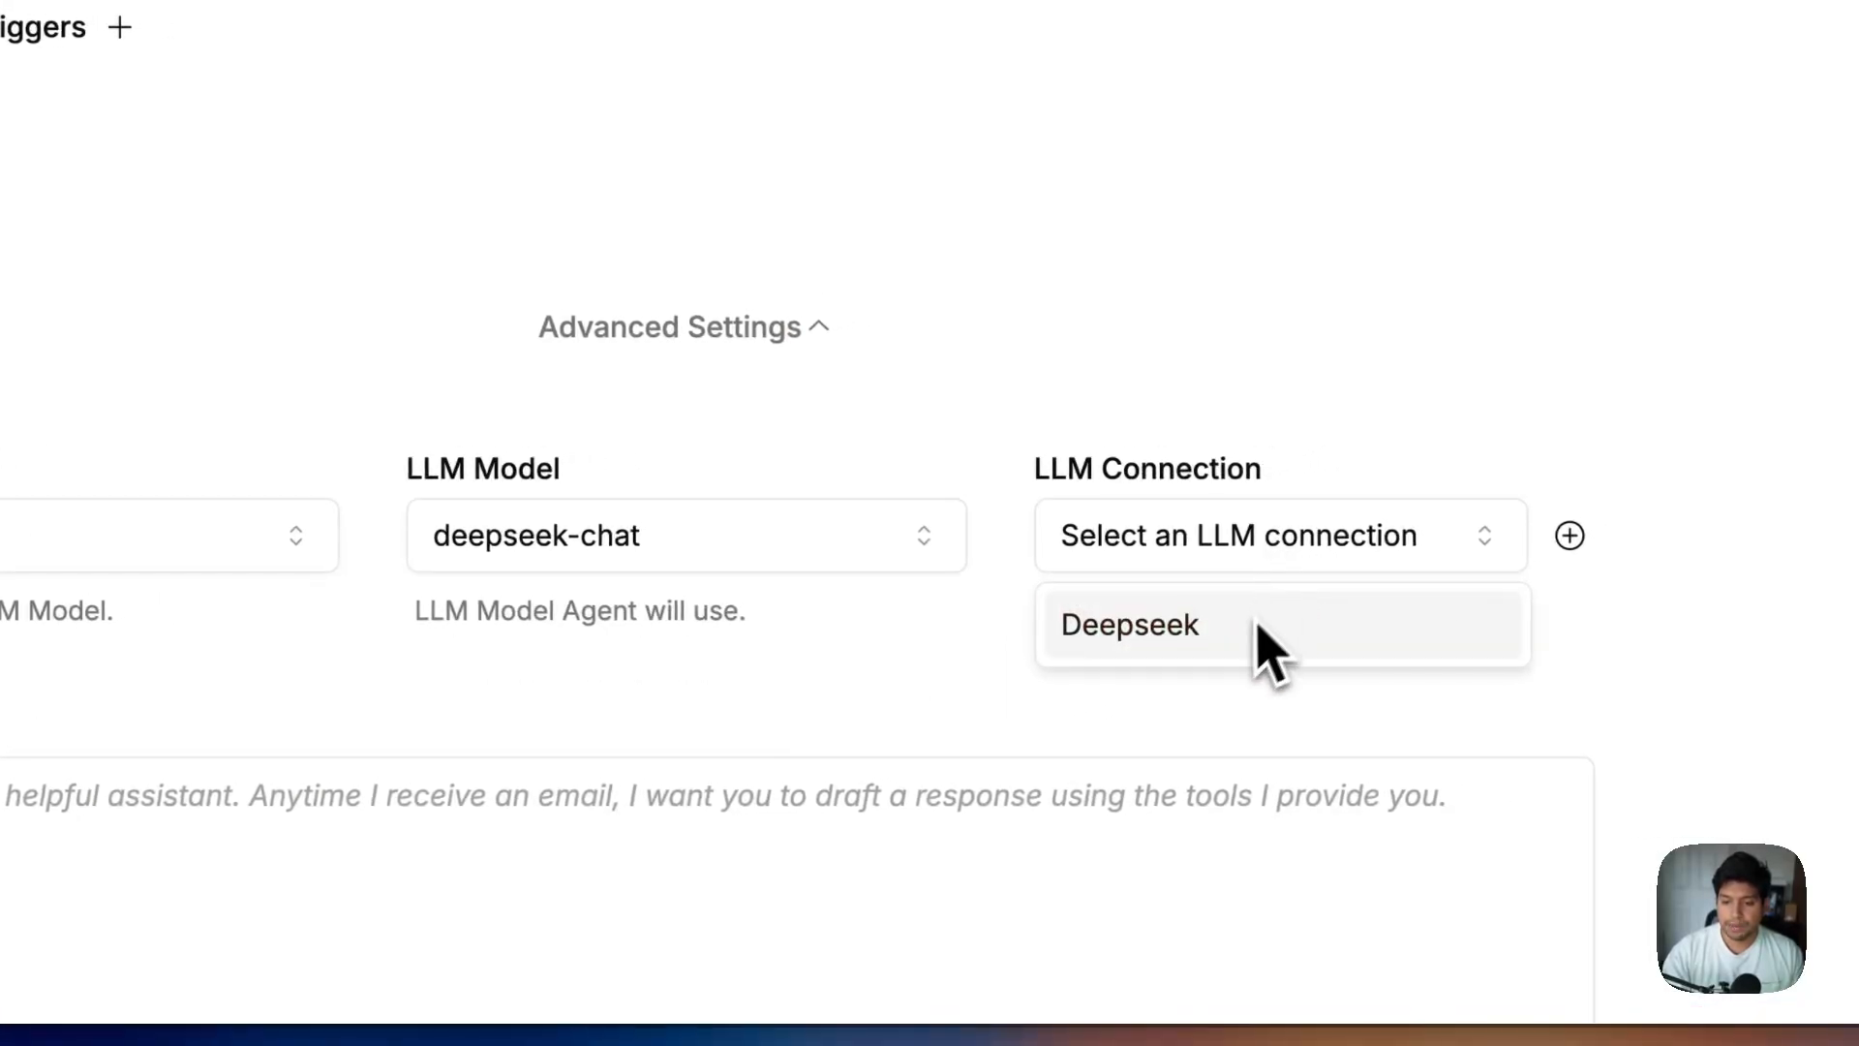
click(1349, 428)
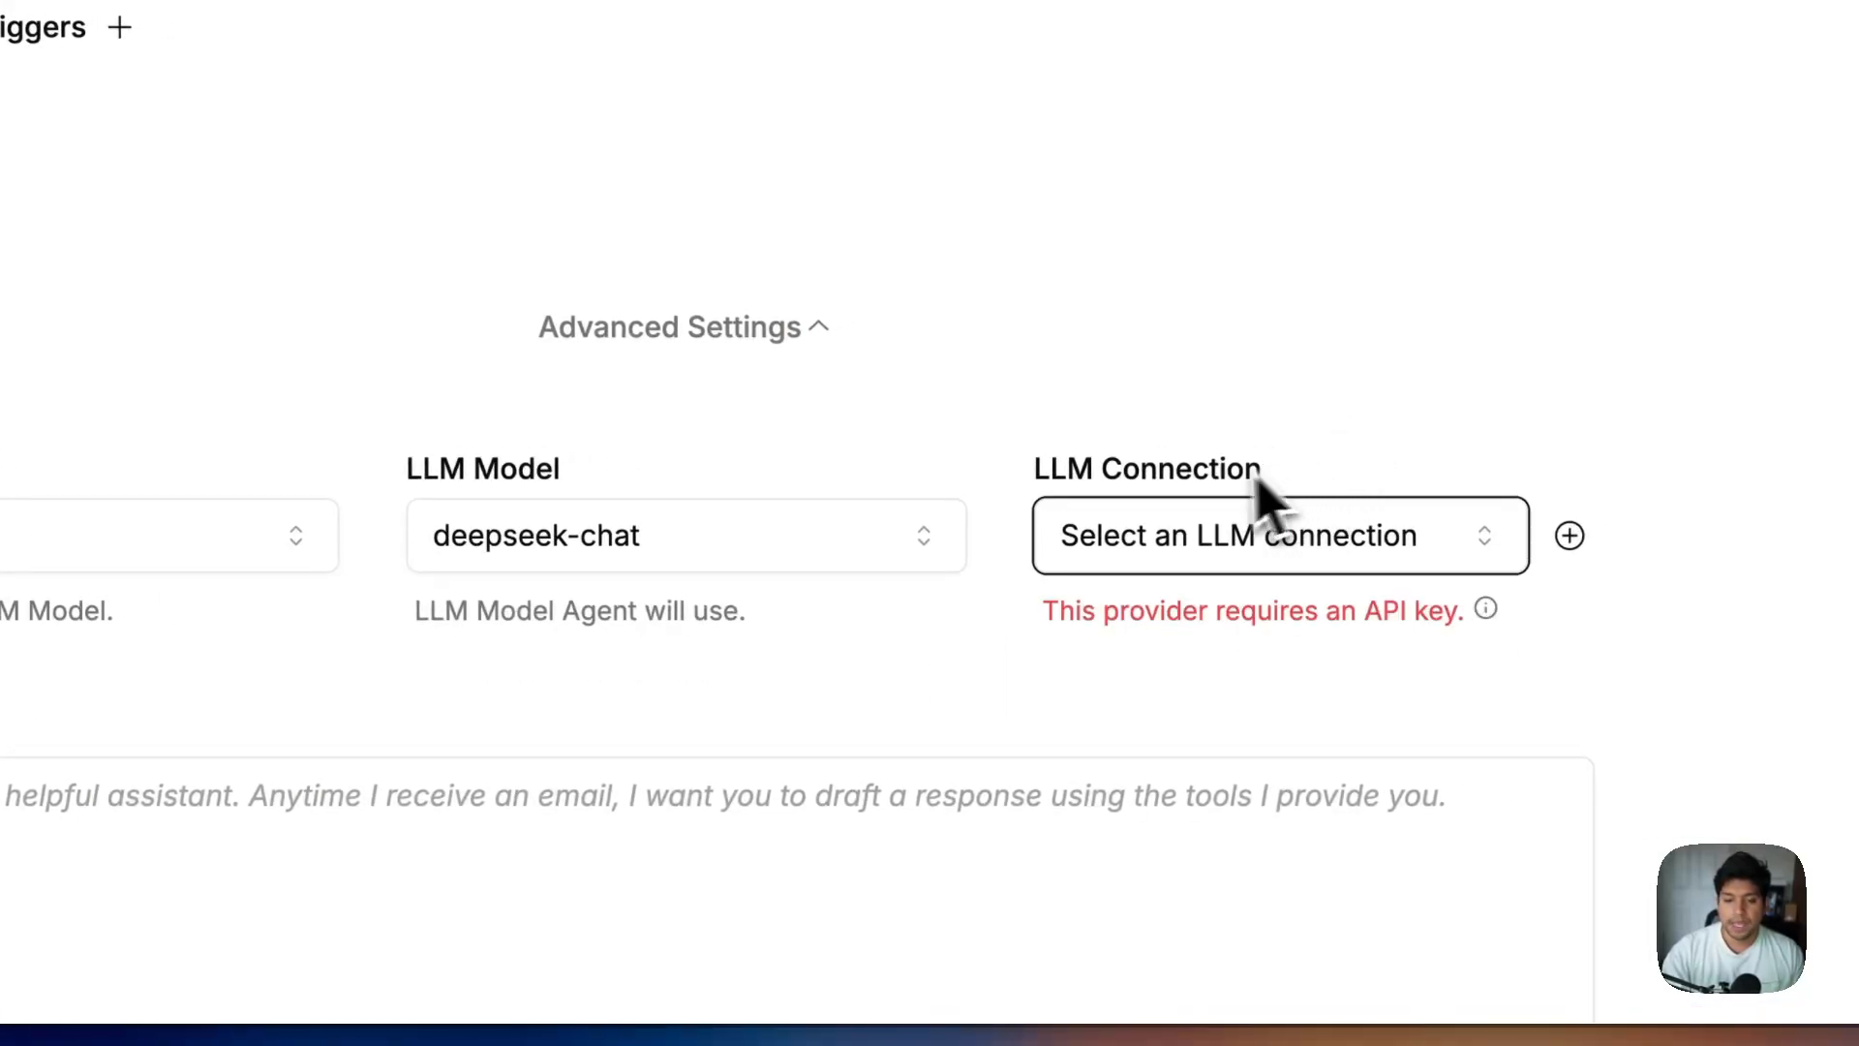
click(768, 542)
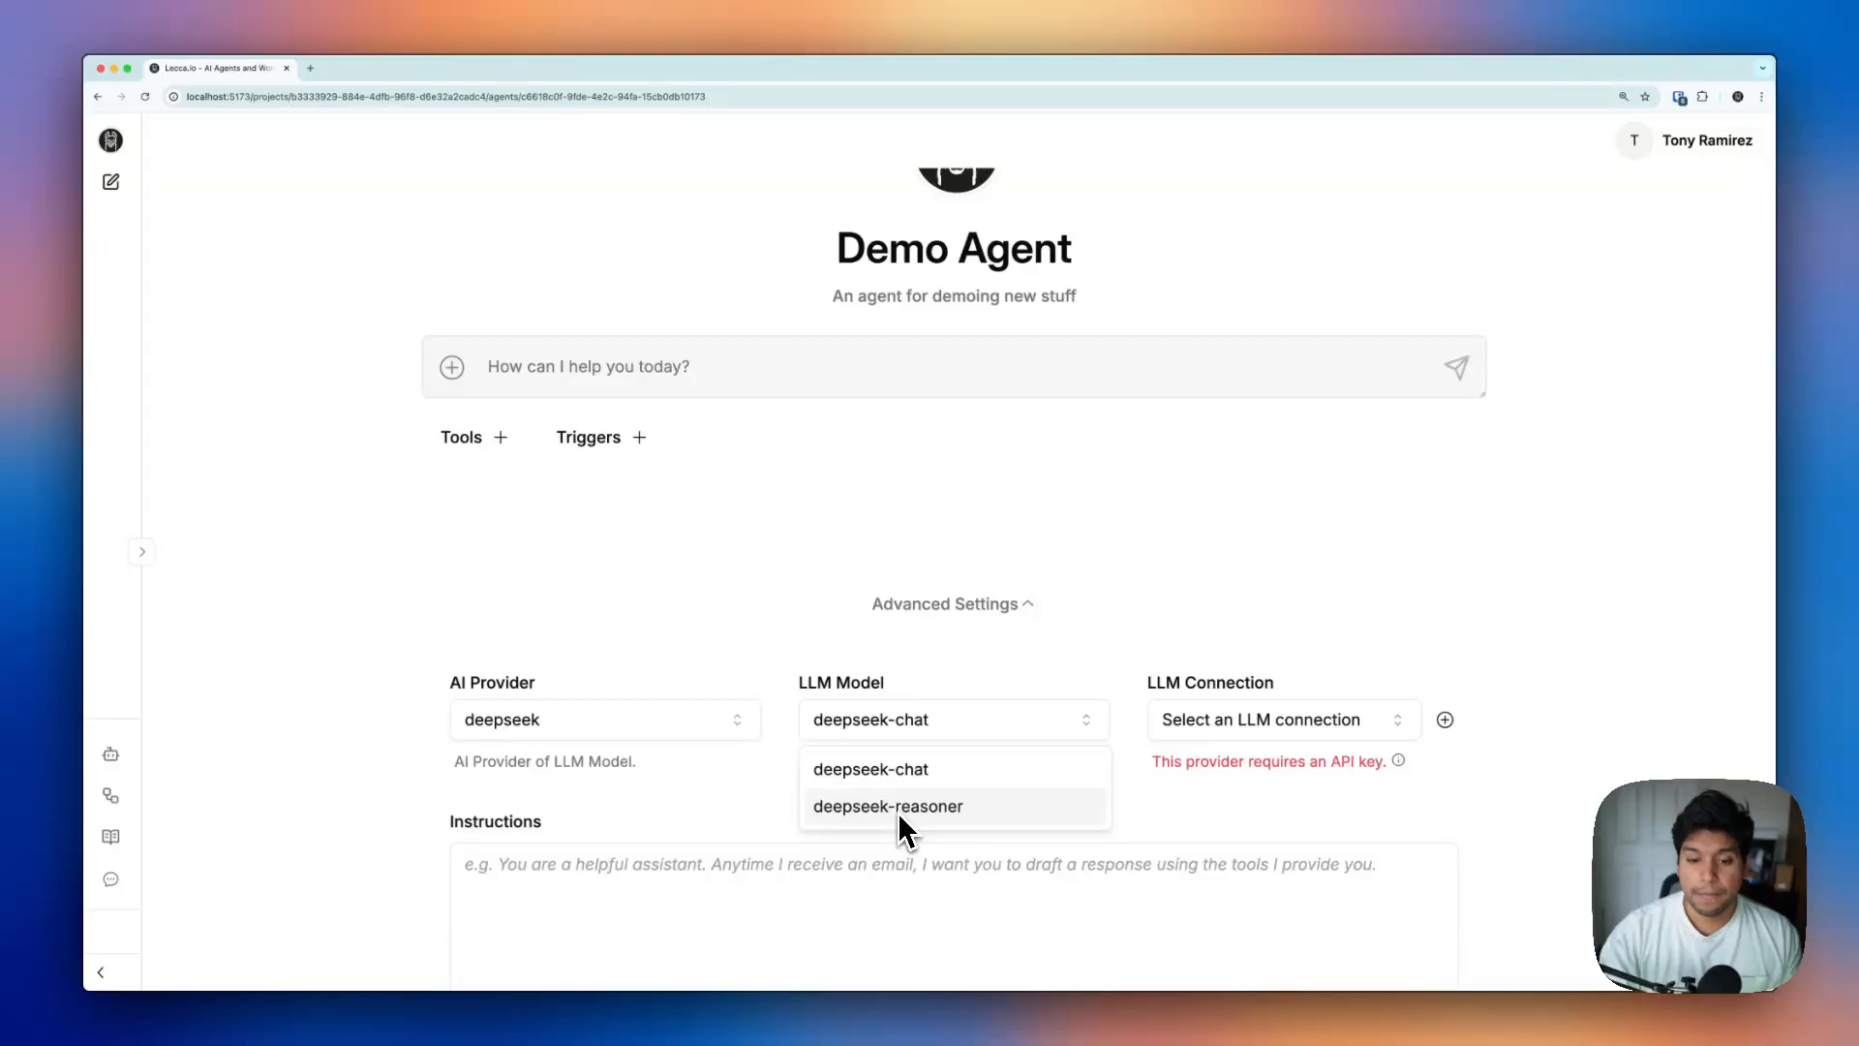
click(902, 775)
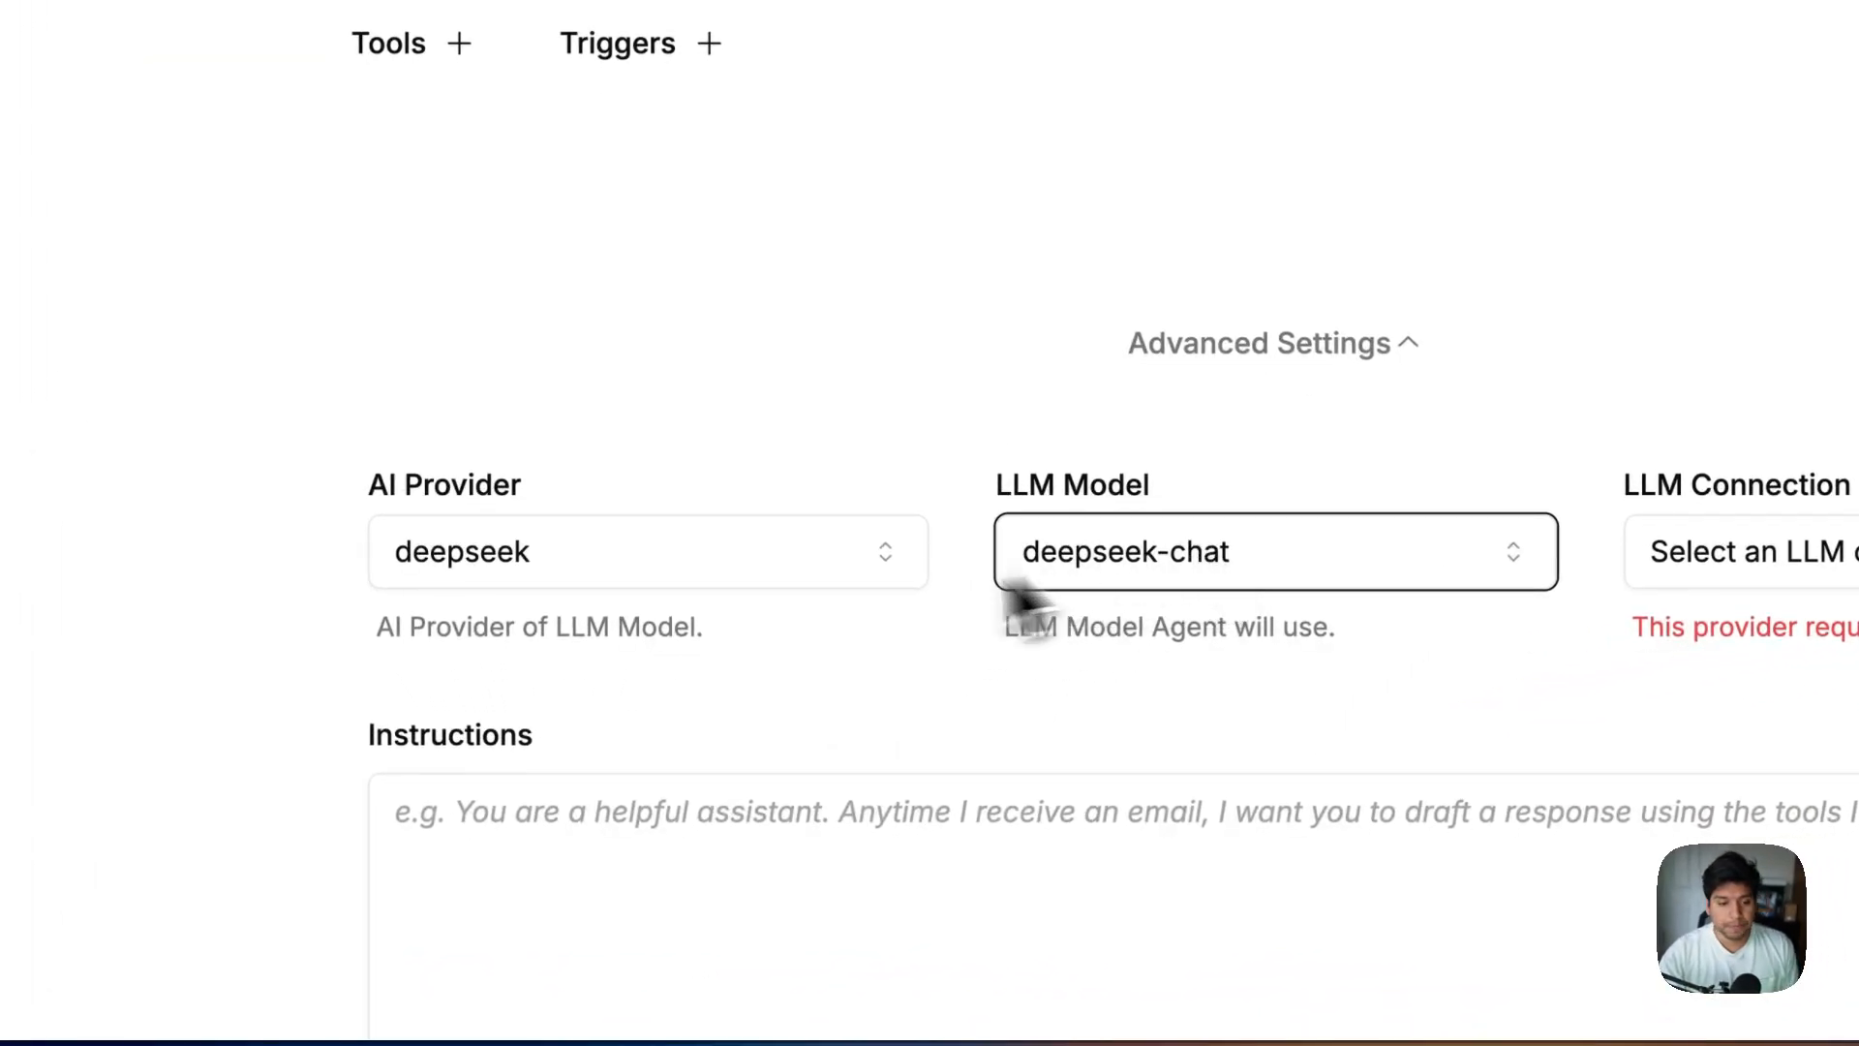
Step: Set the agent's AI provider to ollama
click(792, 576)
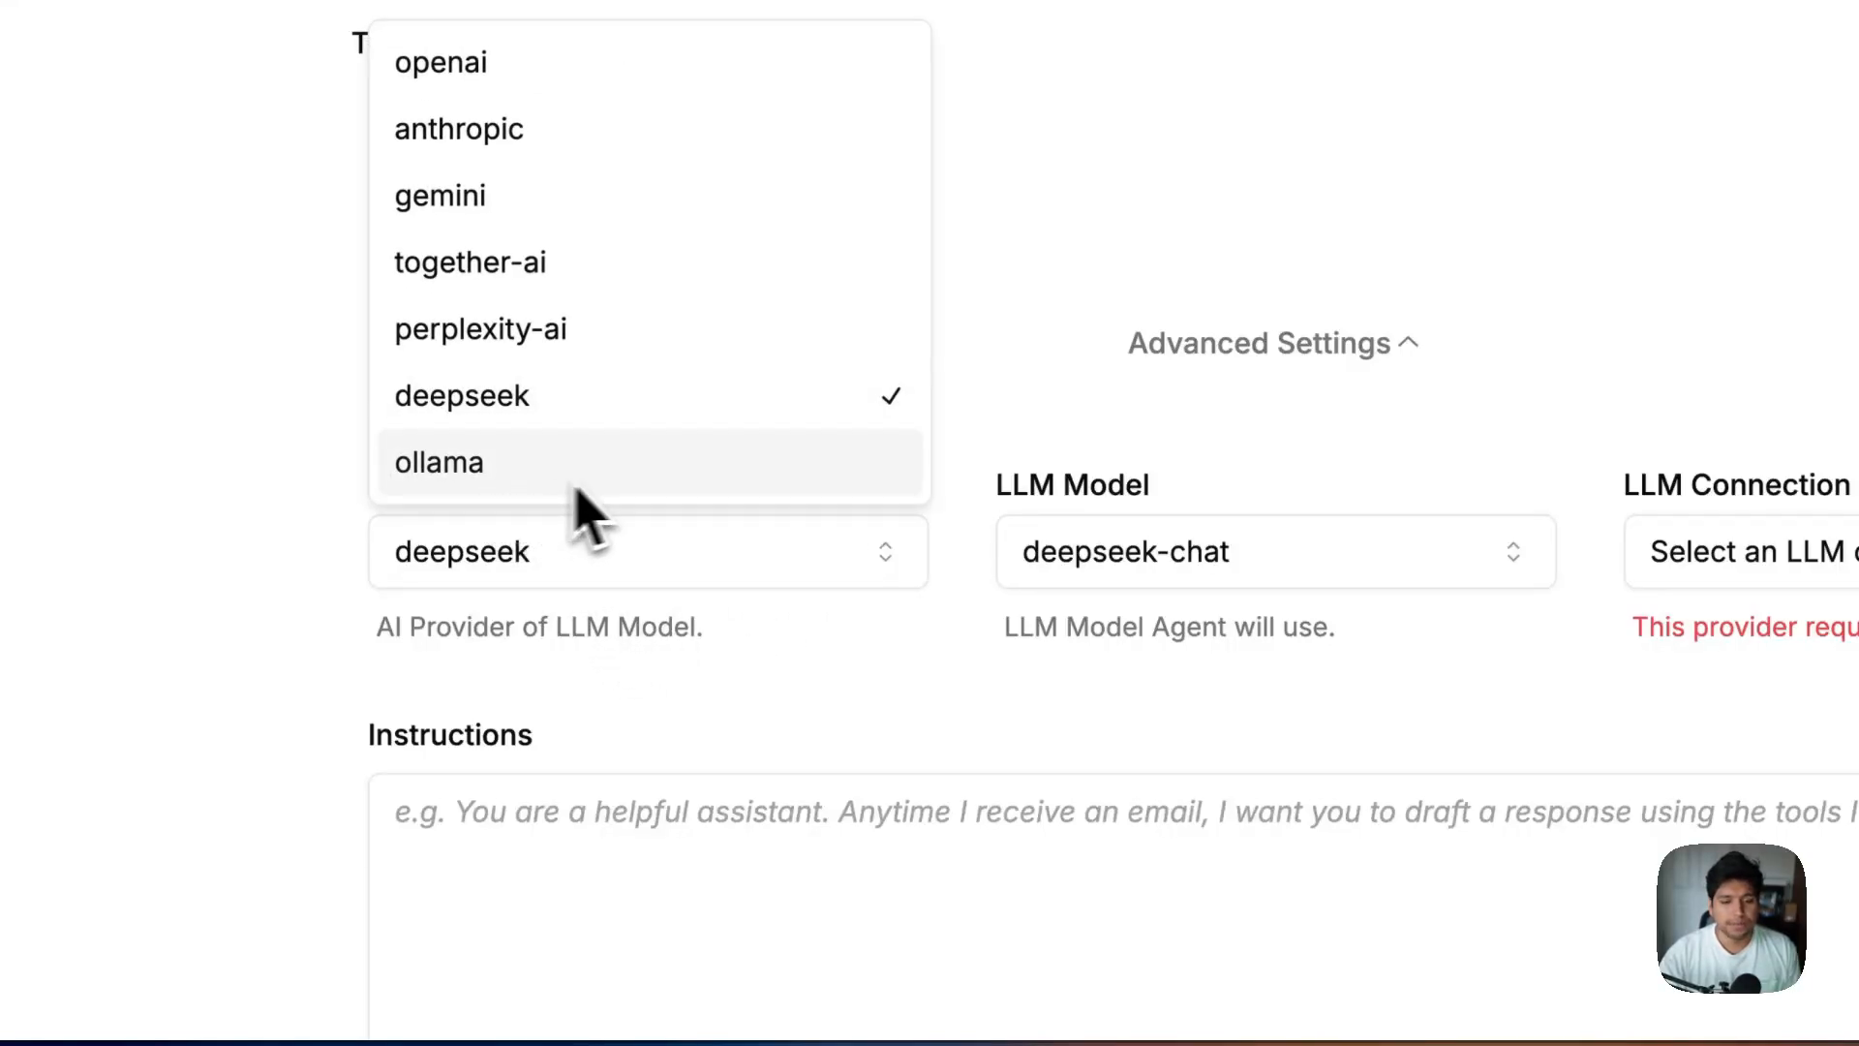
click(656, 465)
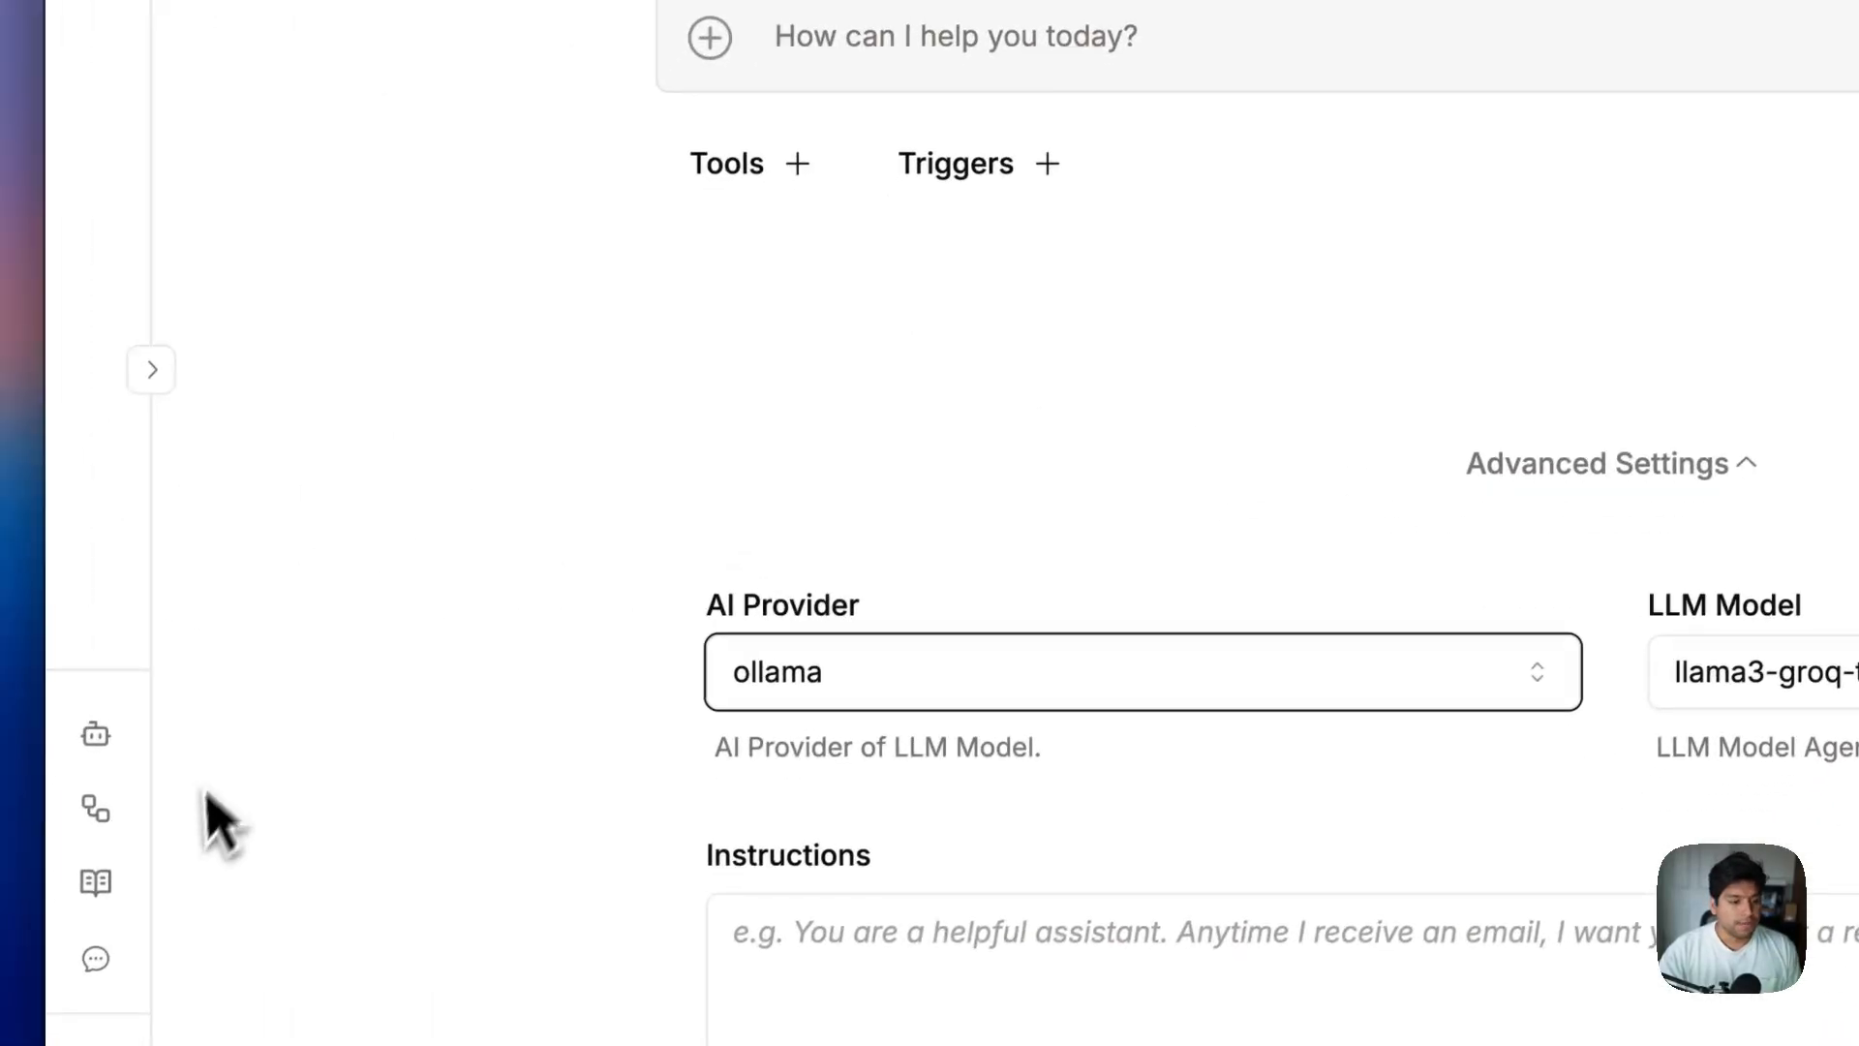
Step: Create a new workflow named Demo in the project and start it with a Manually Run trigger
click(97, 809)
click(1636, 291)
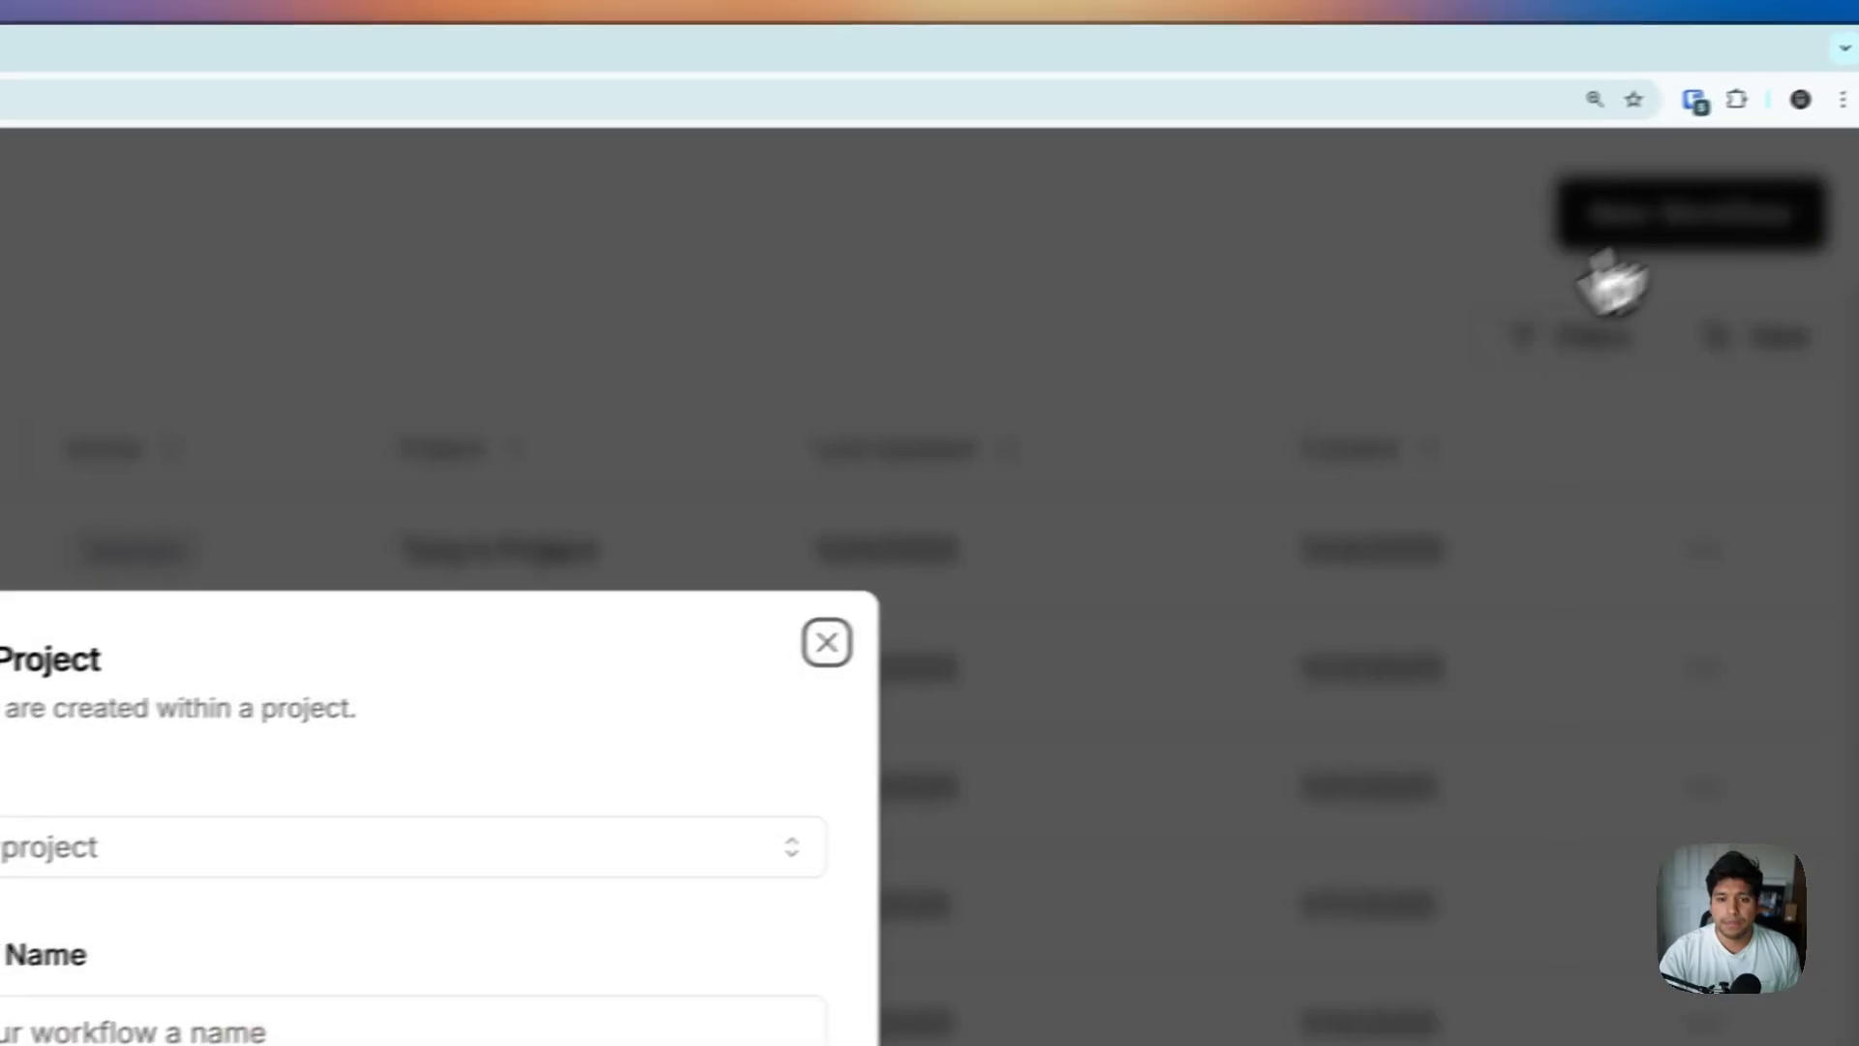
click(884, 543)
click(778, 637)
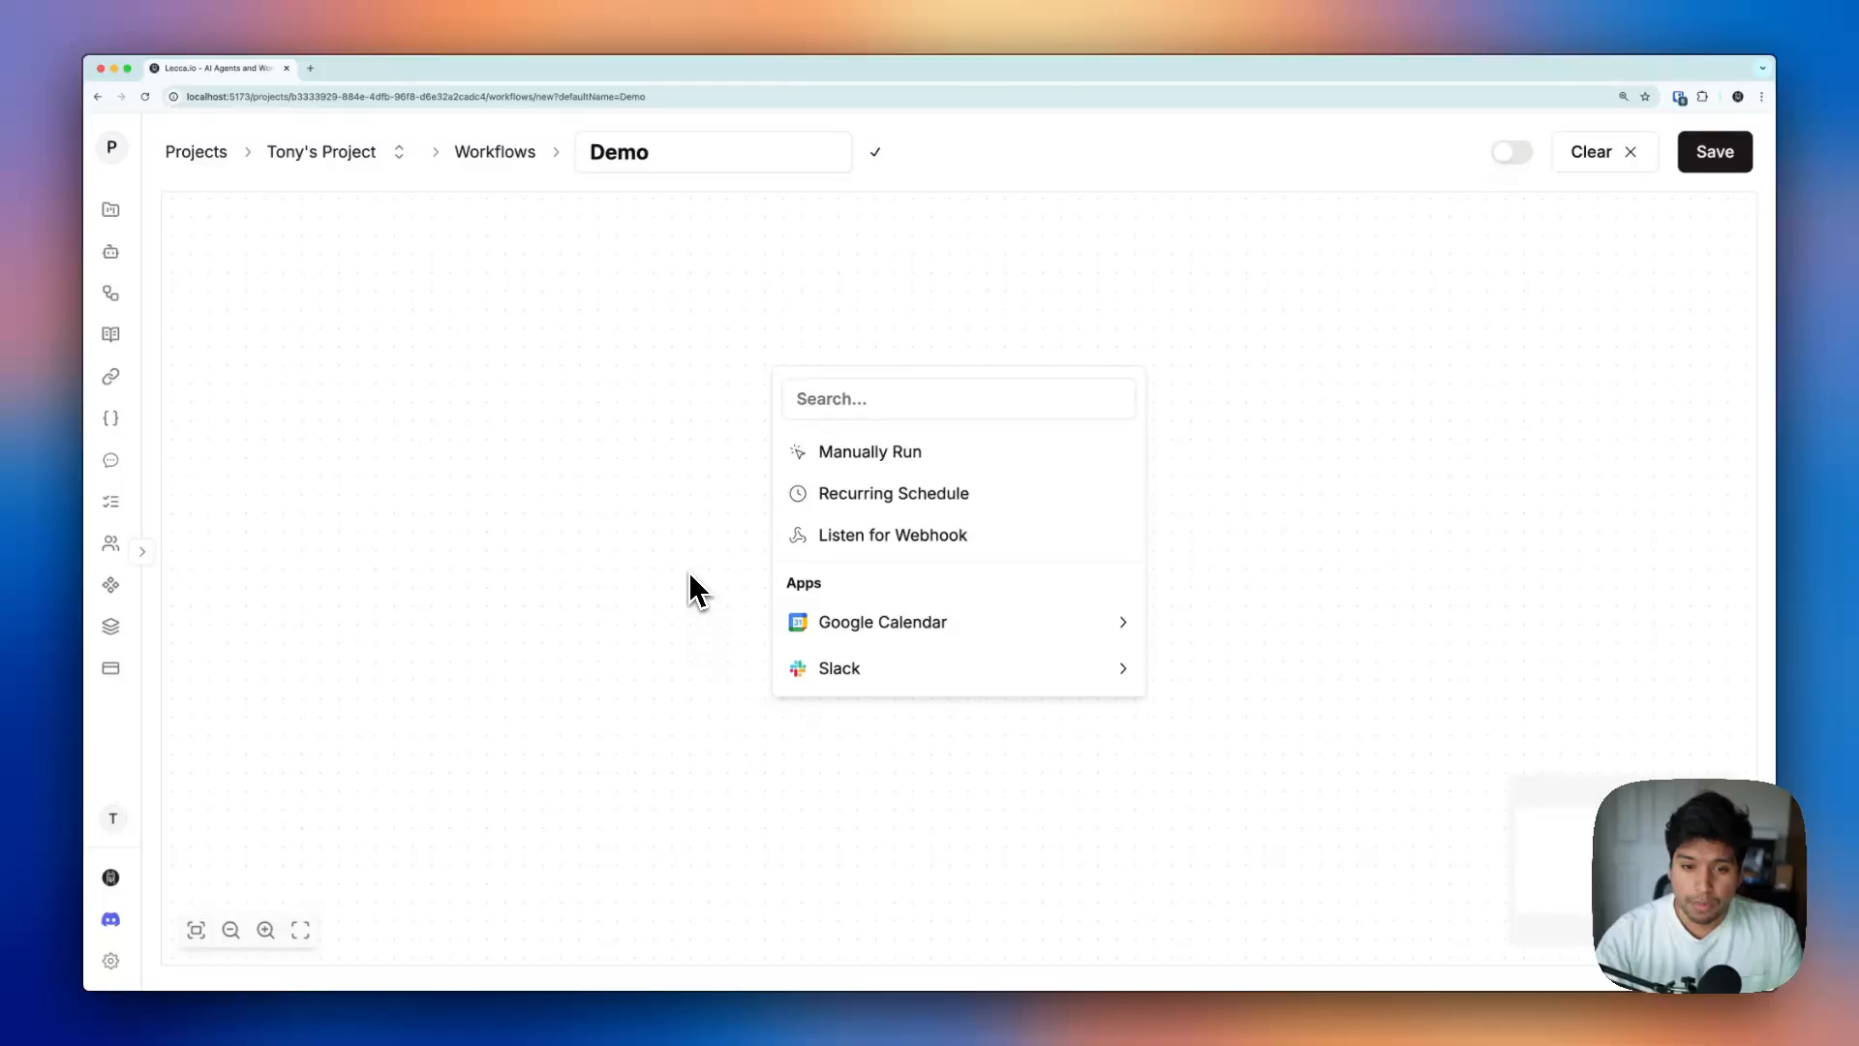
click(825, 450)
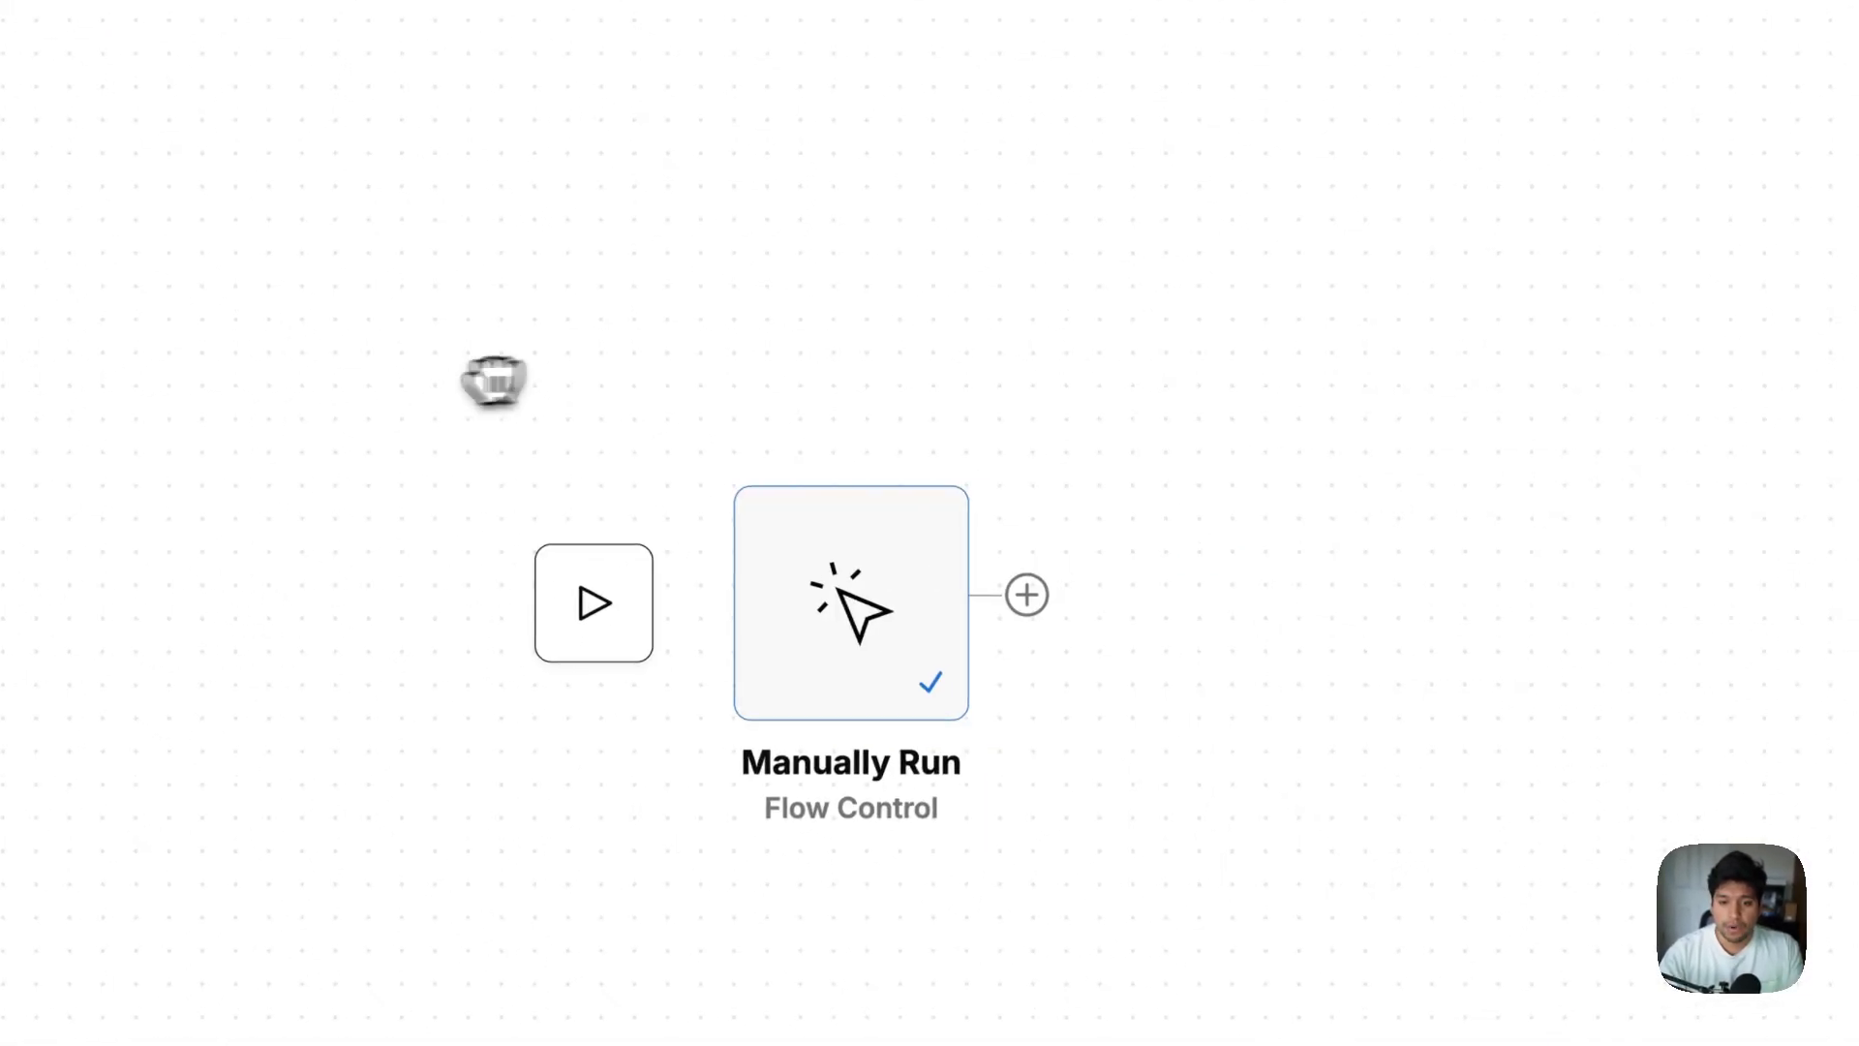
Step: Browse the apps' workflow actions and add the Together.ai Chat from Text action after the Manually Run trigger
click(1026, 593)
mouse_move(1393, 518)
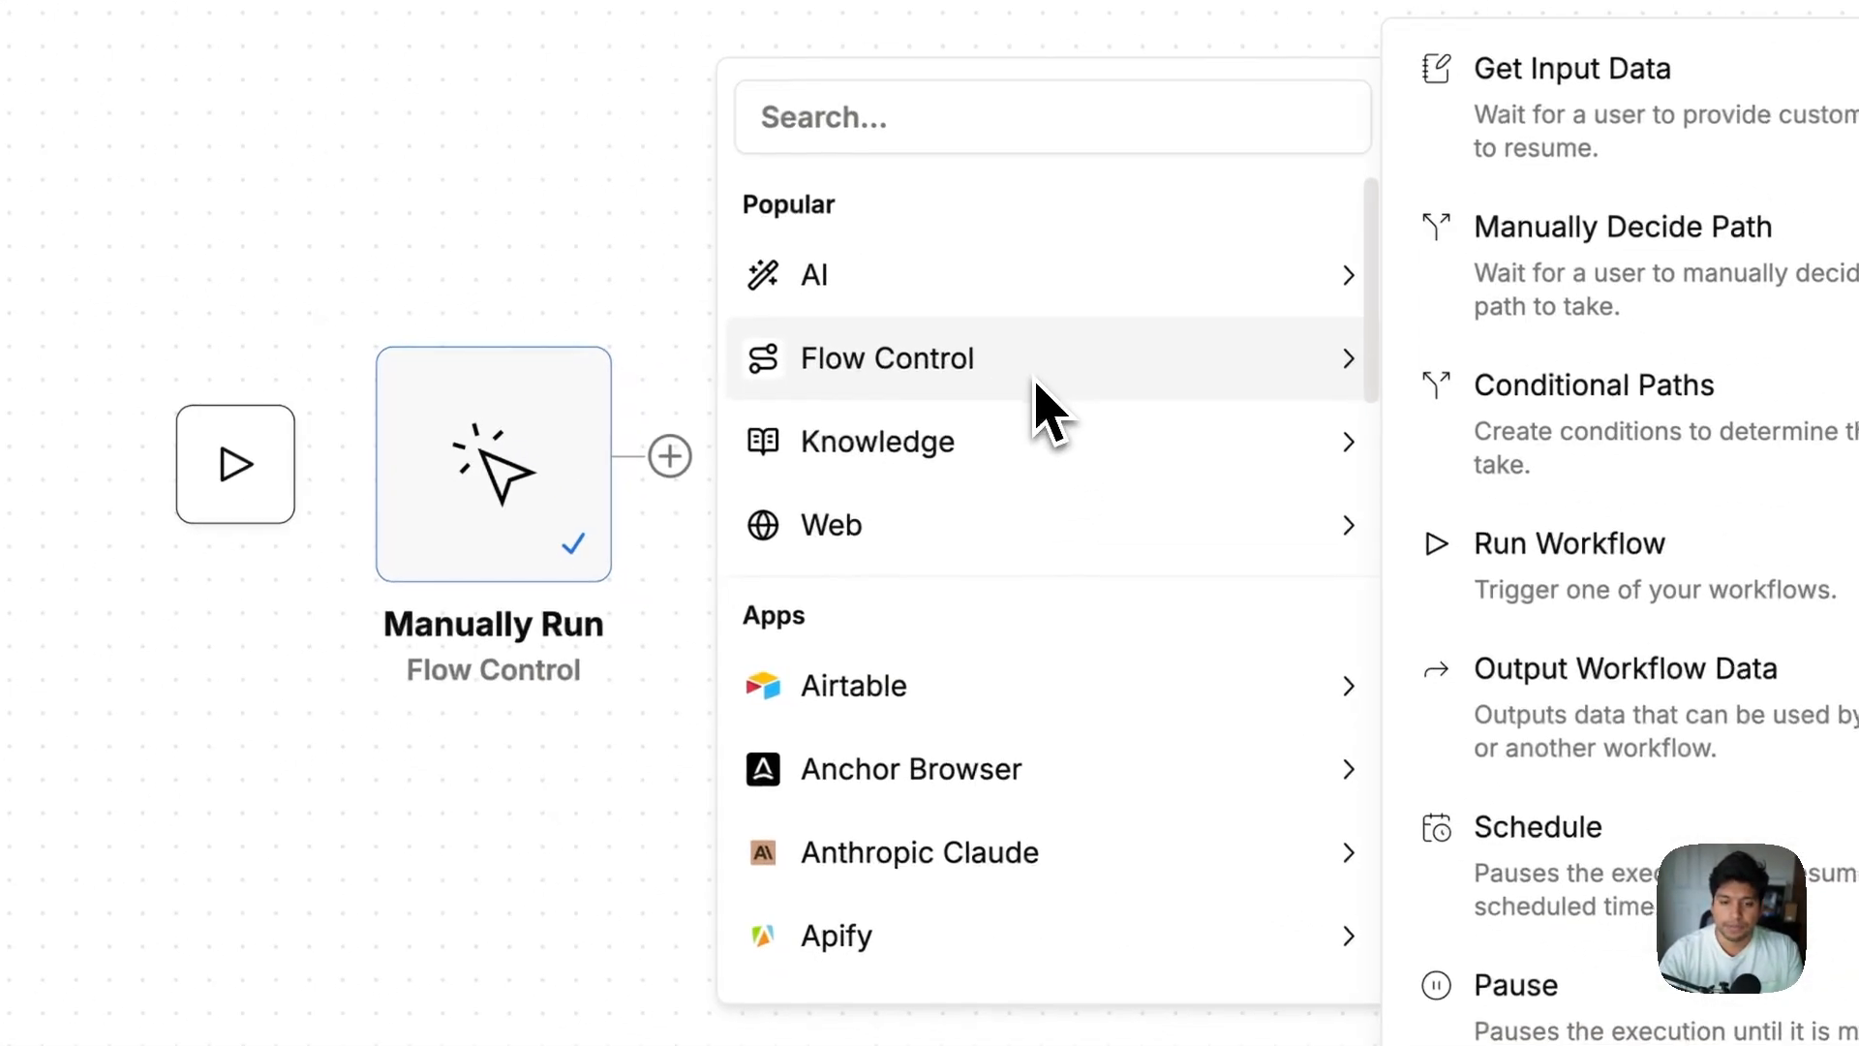
scroll(934, 619, down, 5)
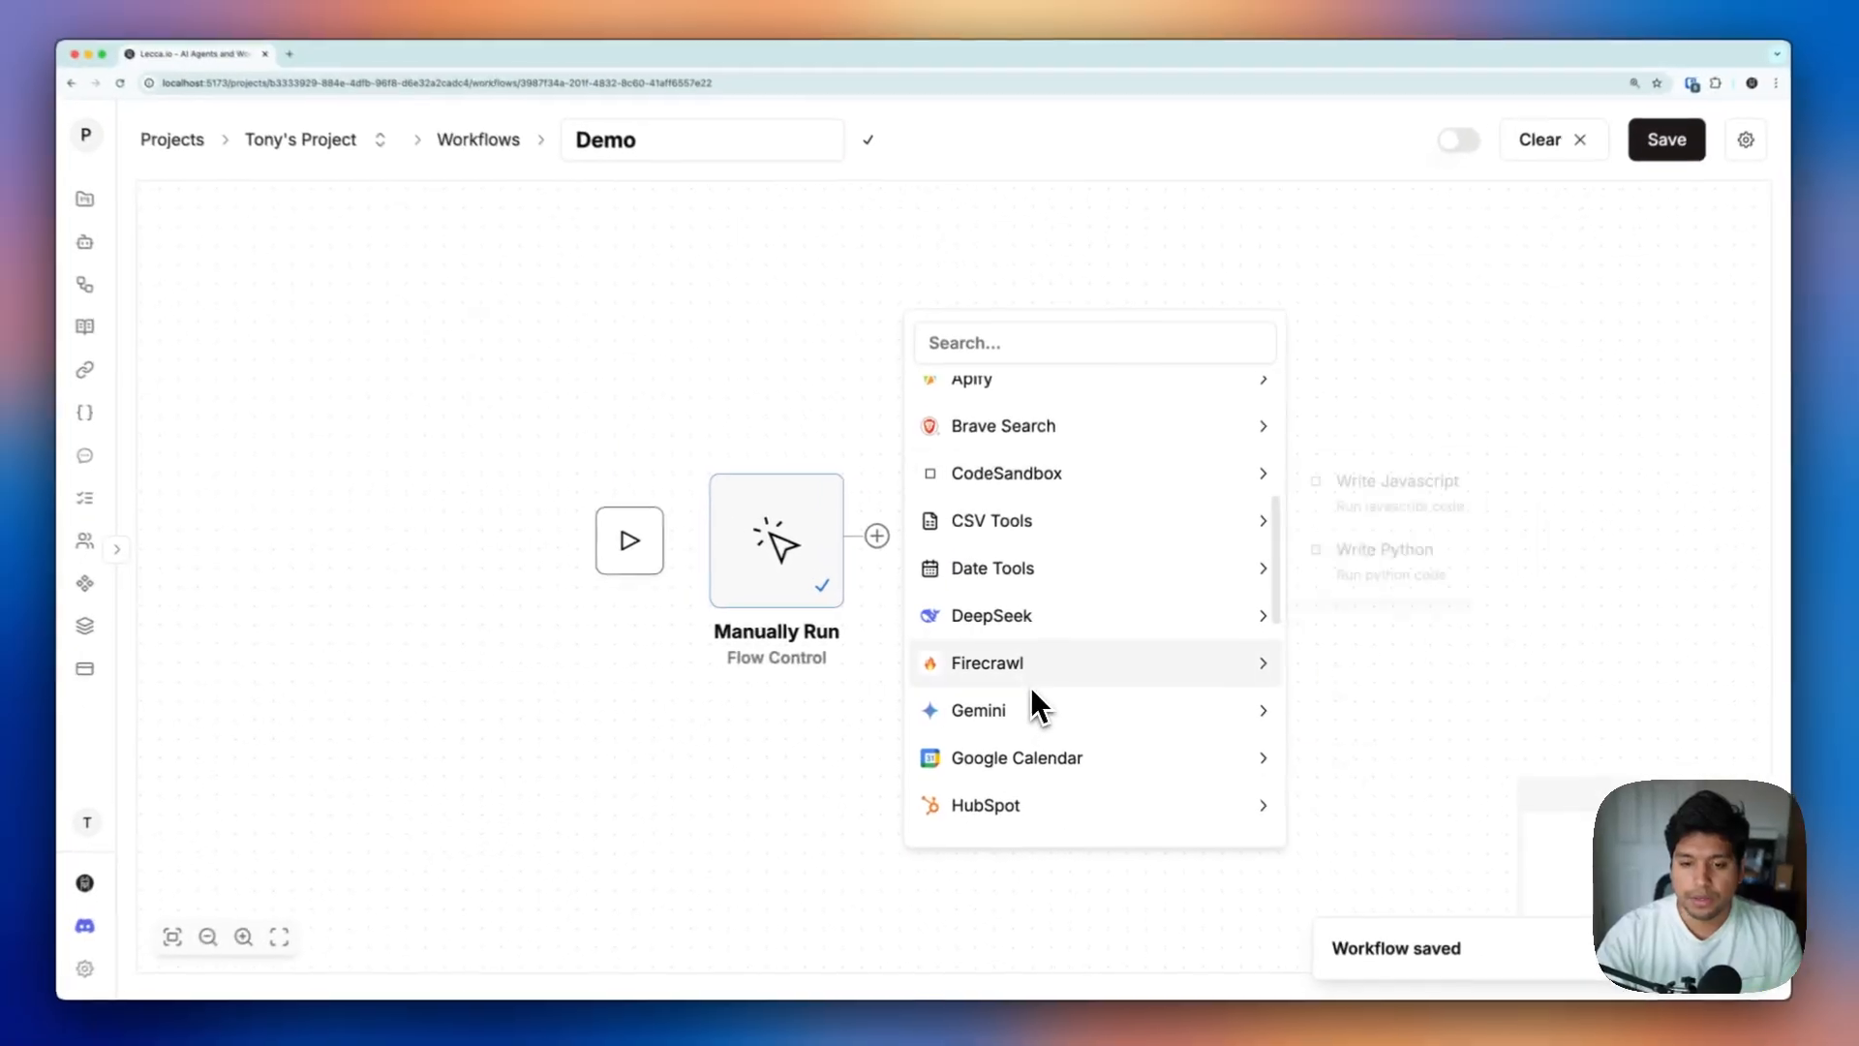
mouse_move(1007, 616)
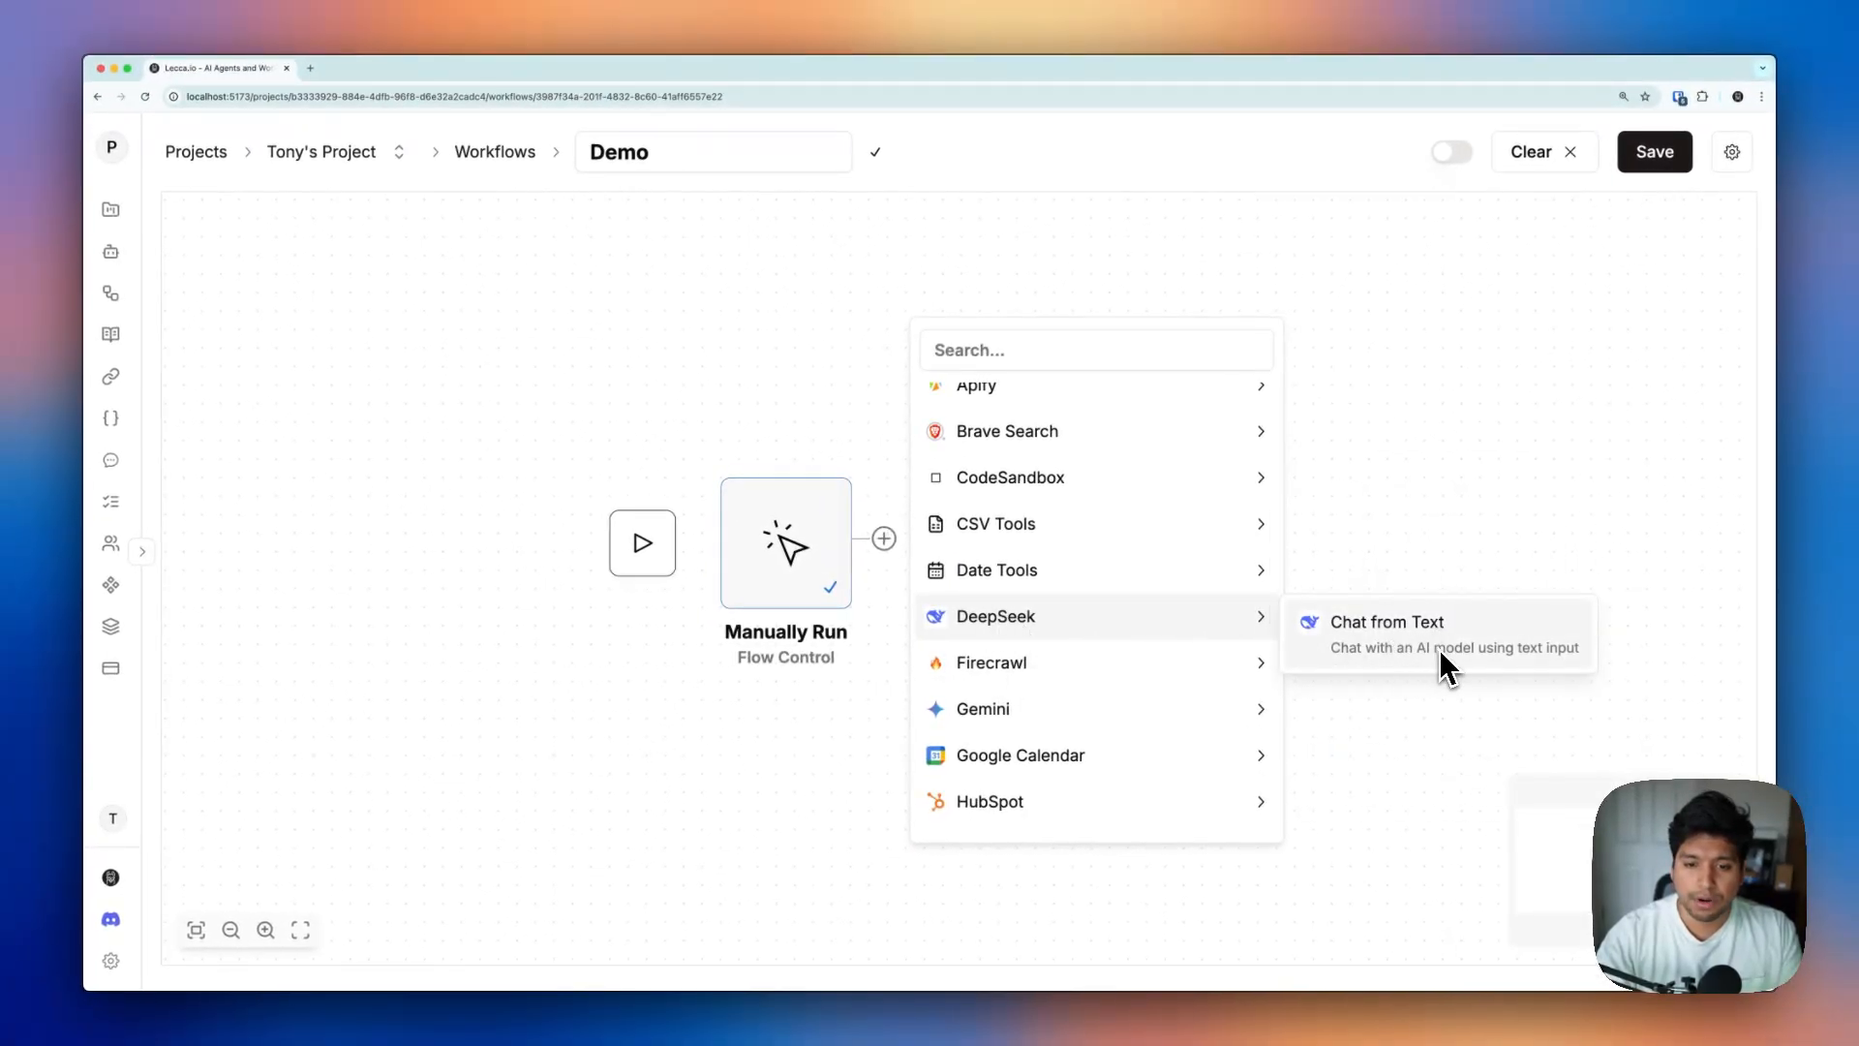
scroll(1222, 724, down, 2)
mouse_move(1123, 705)
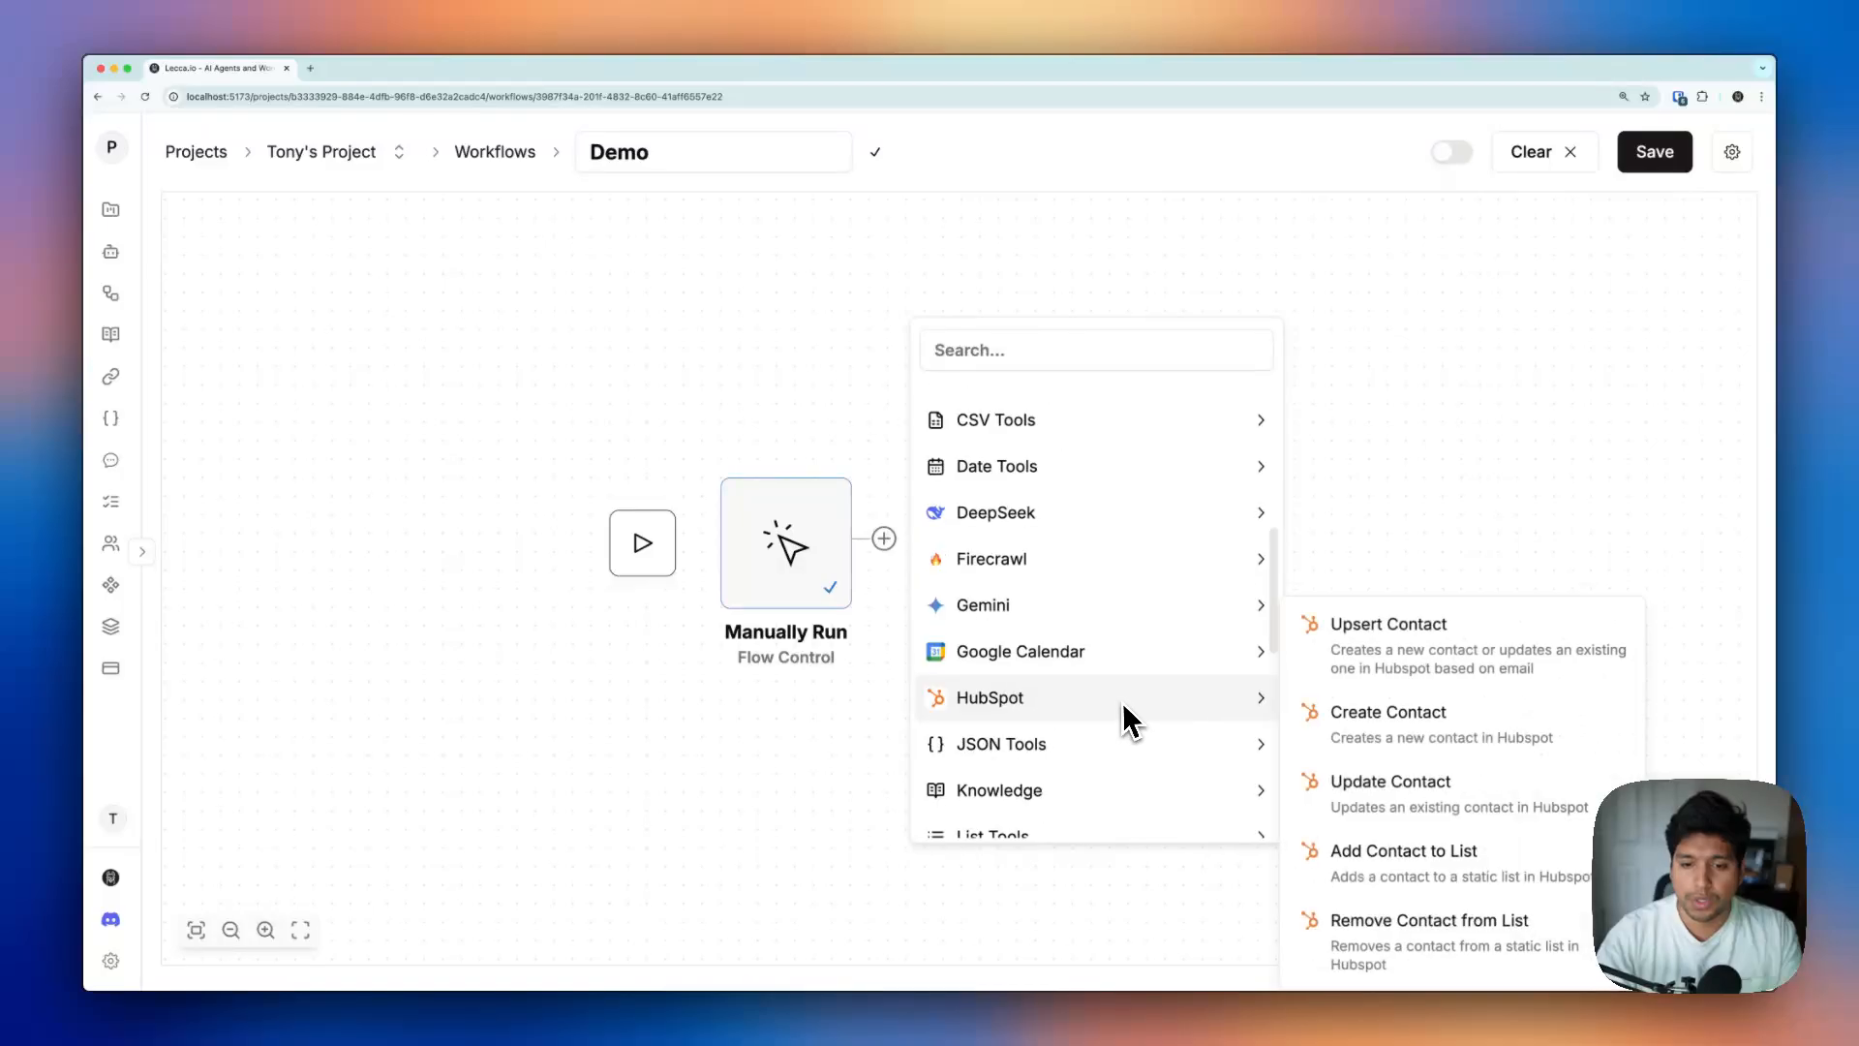
scroll(1120, 699, down, 6)
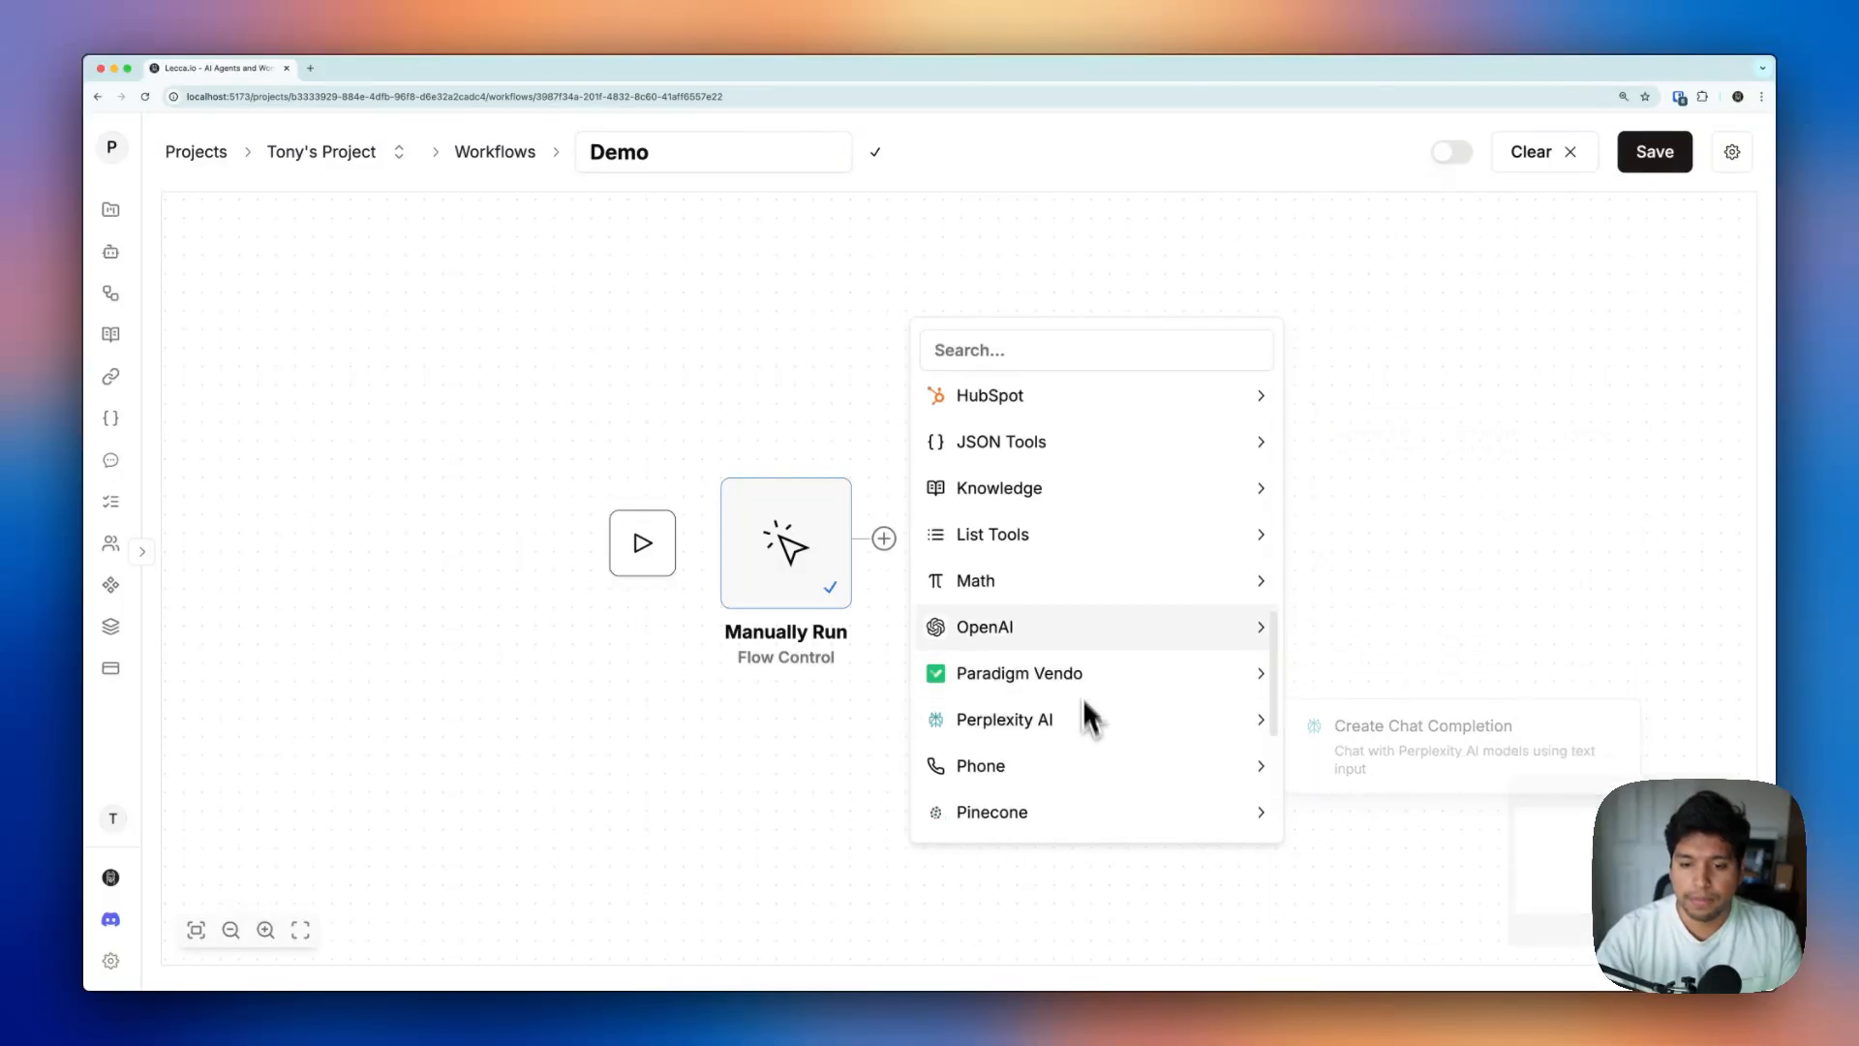
scroll(1094, 715, down, 8)
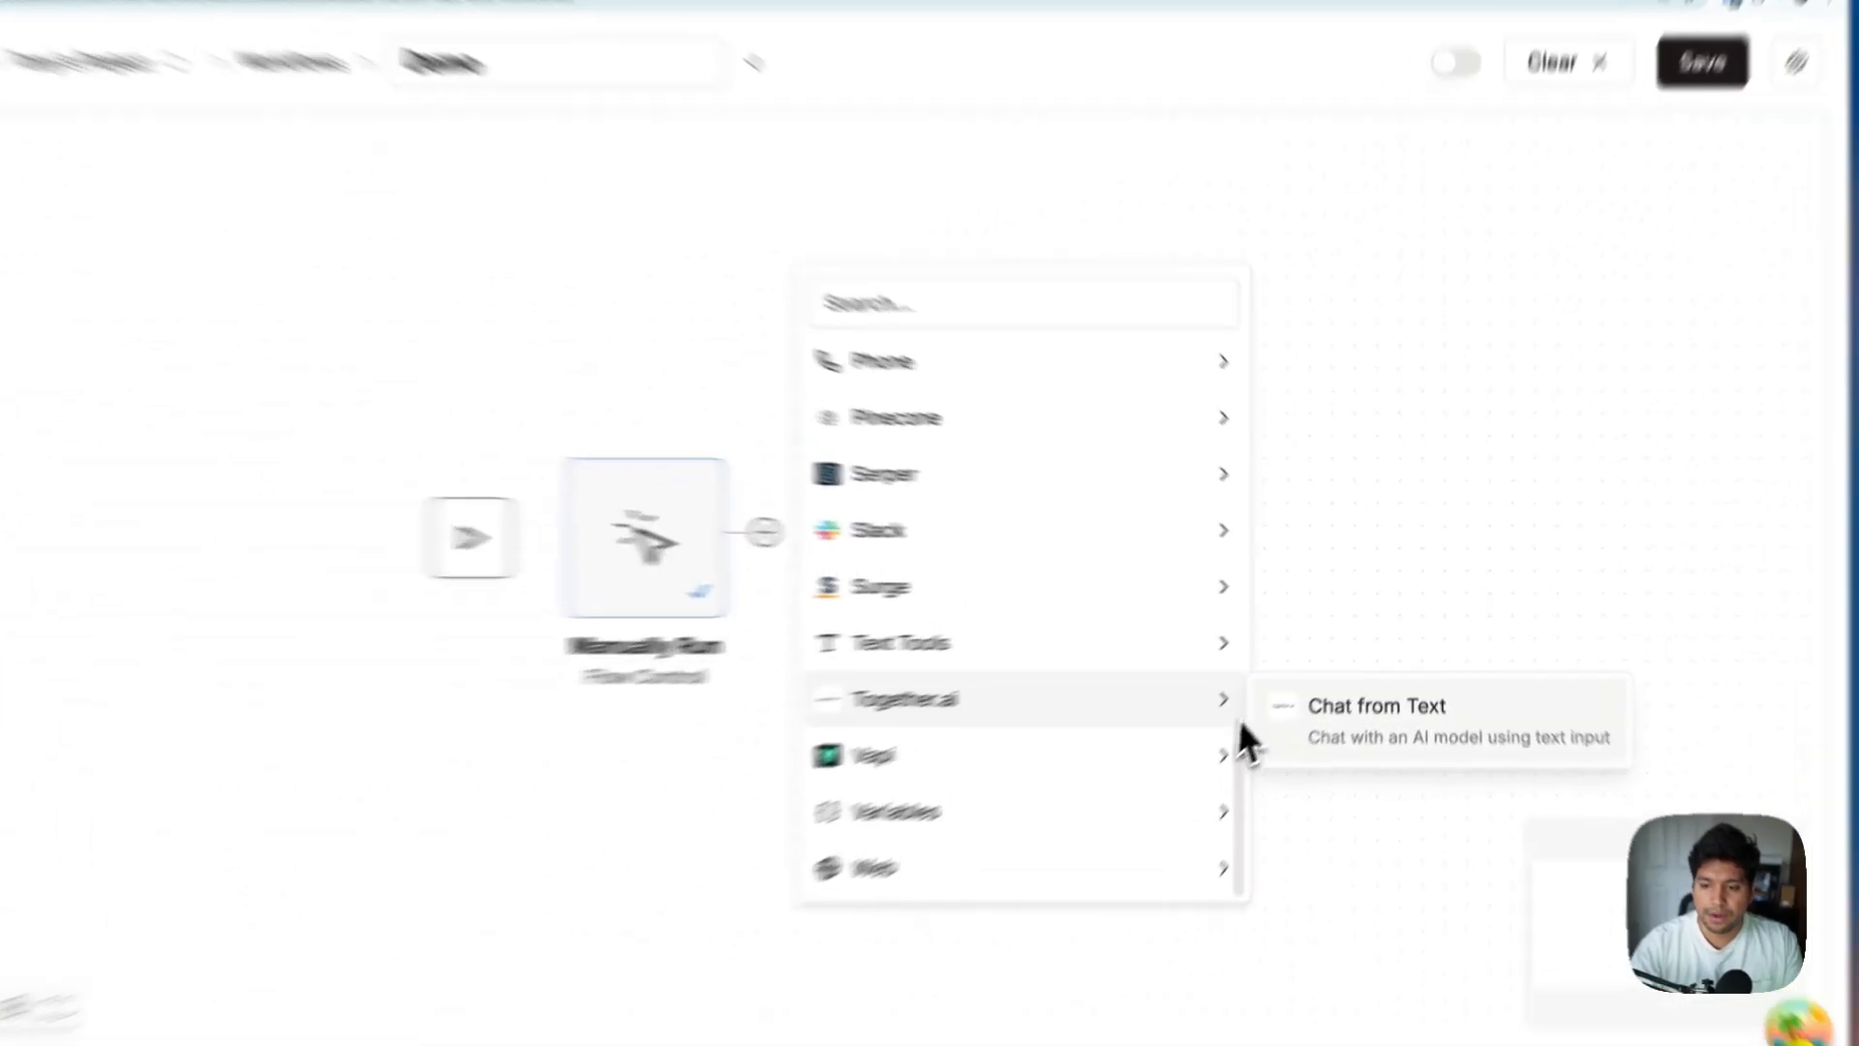
click(1365, 680)
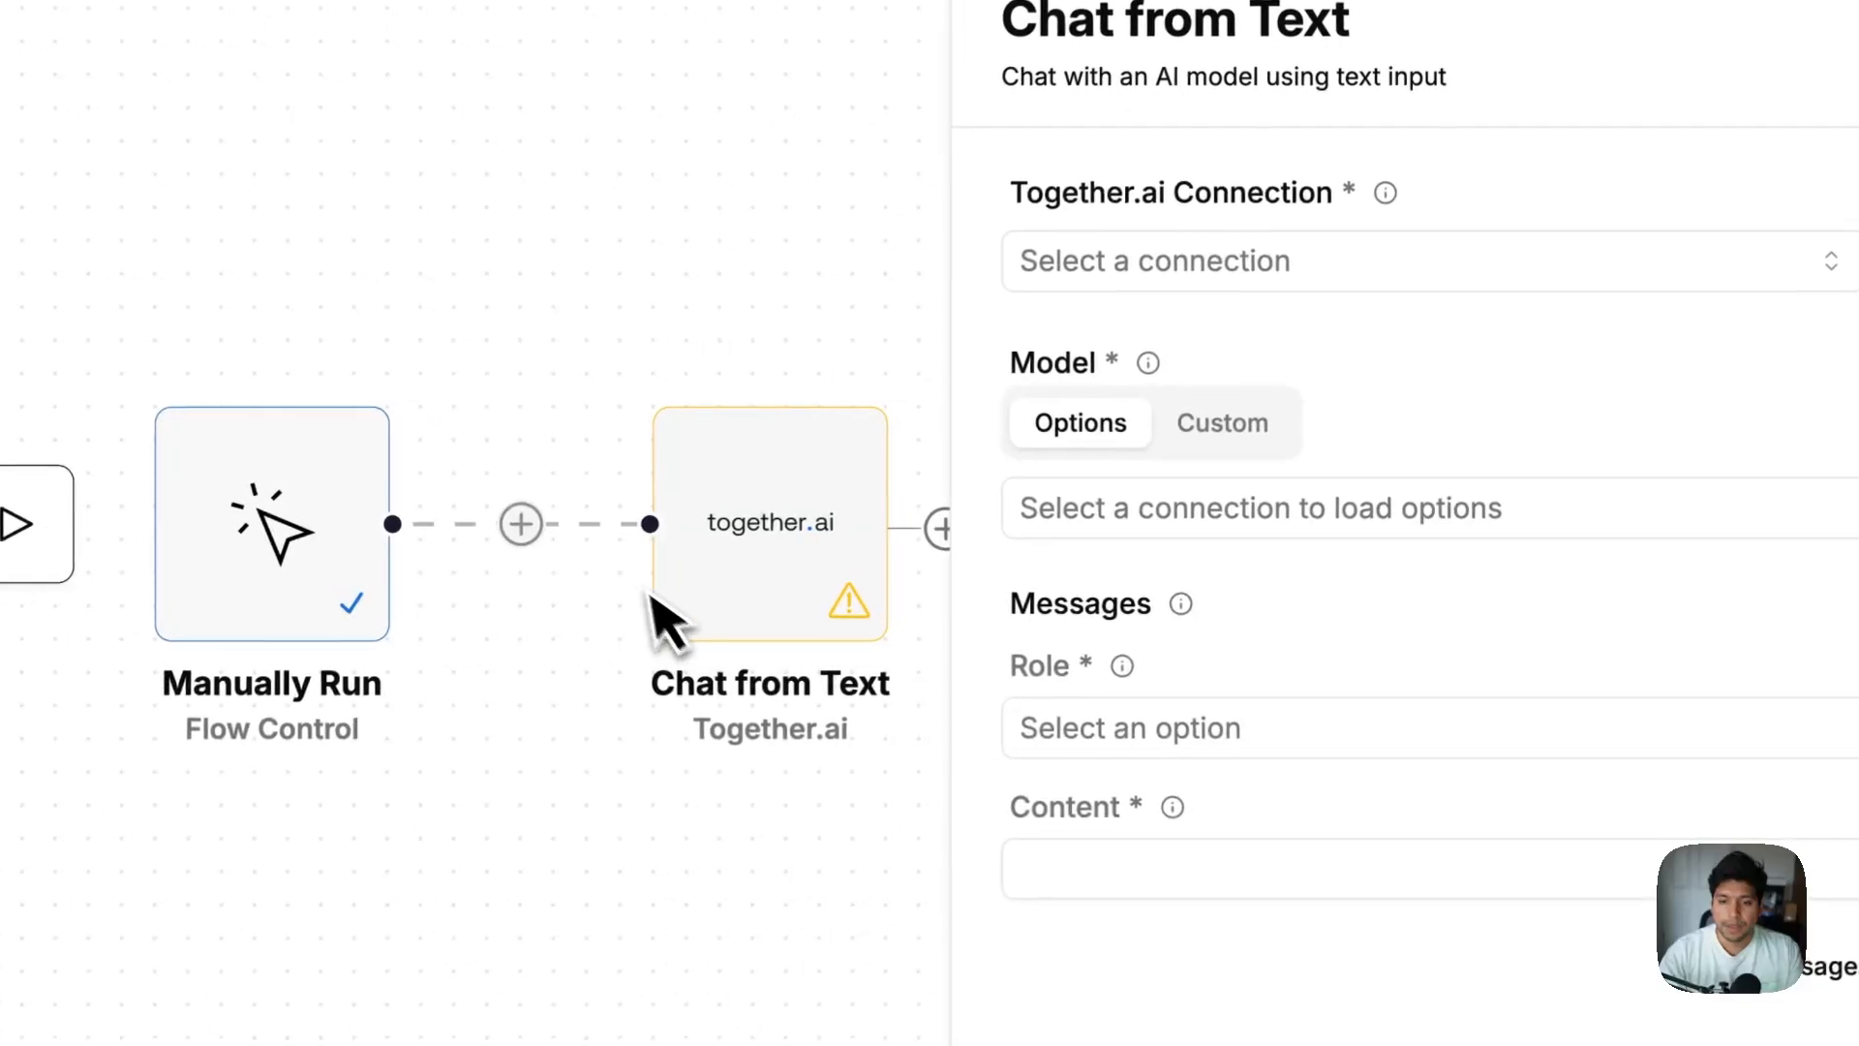
Step: Choose the Together.ai connection for the Chat from Text action and review its models without picking or saving one
click(1169, 266)
click(1172, 329)
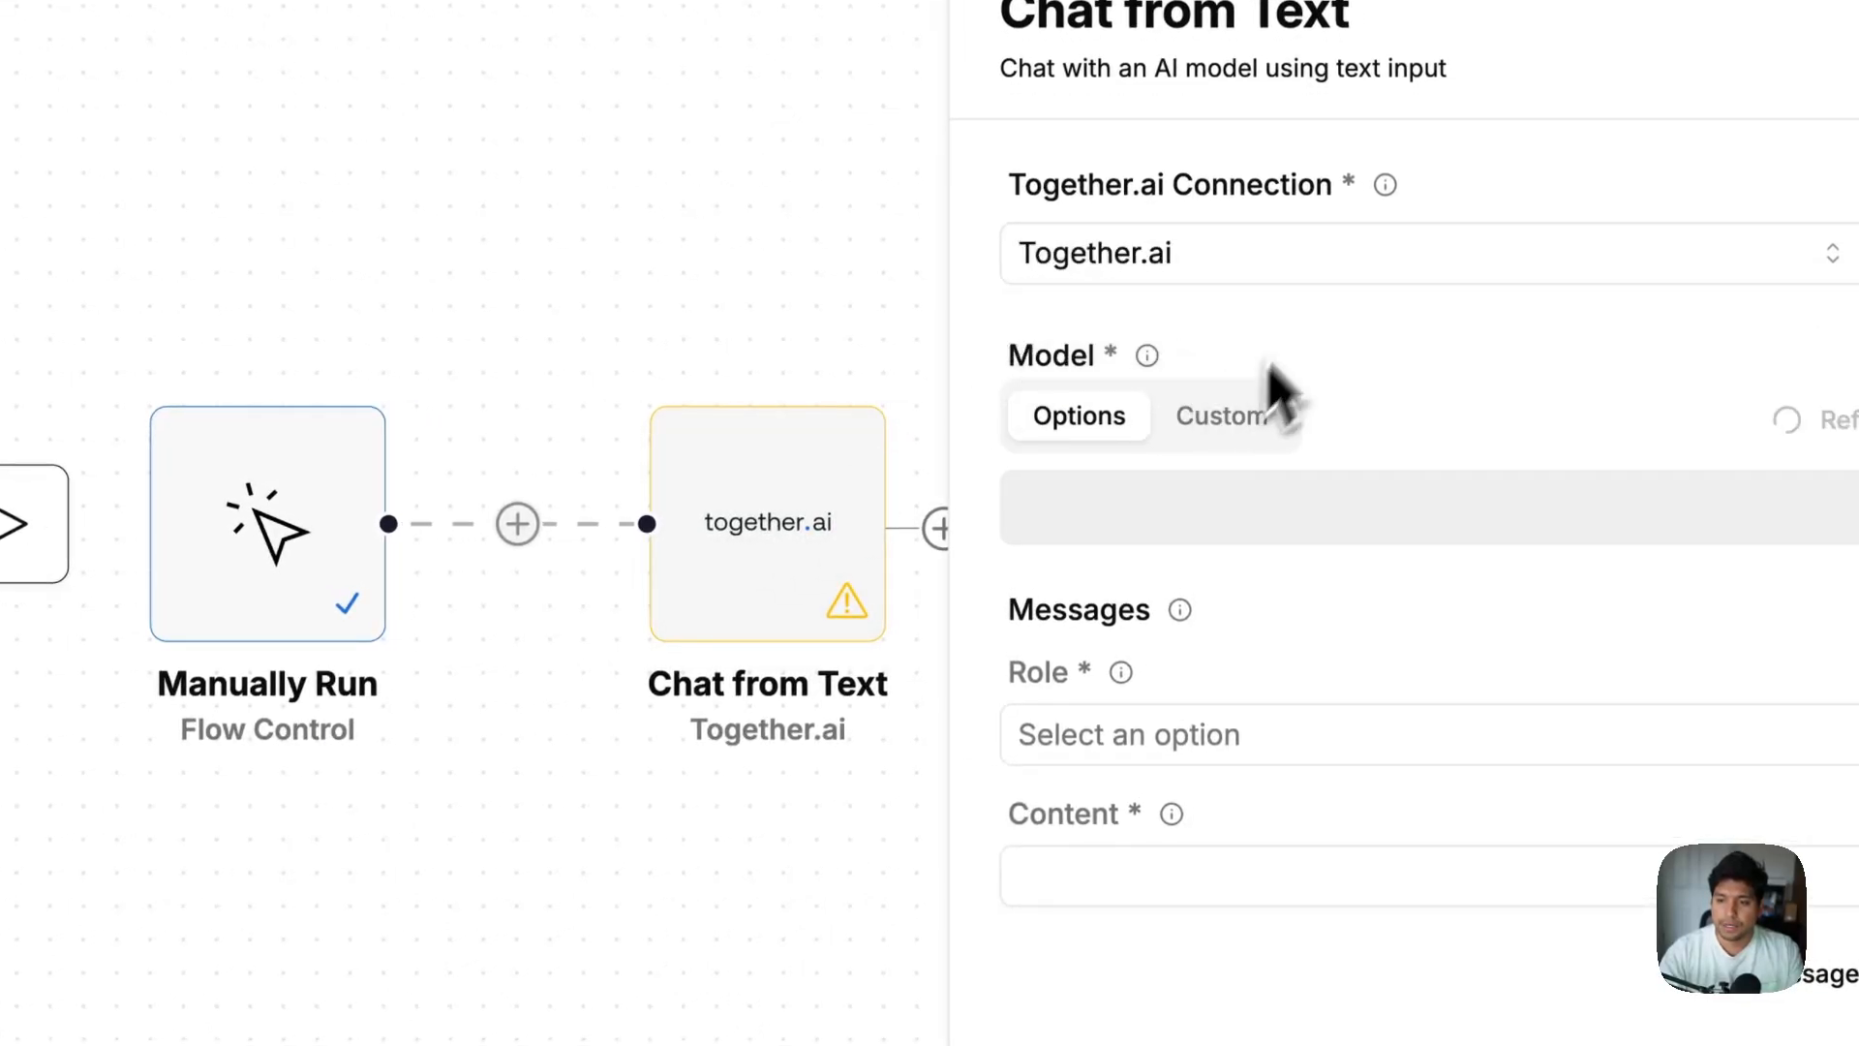
click(1191, 528)
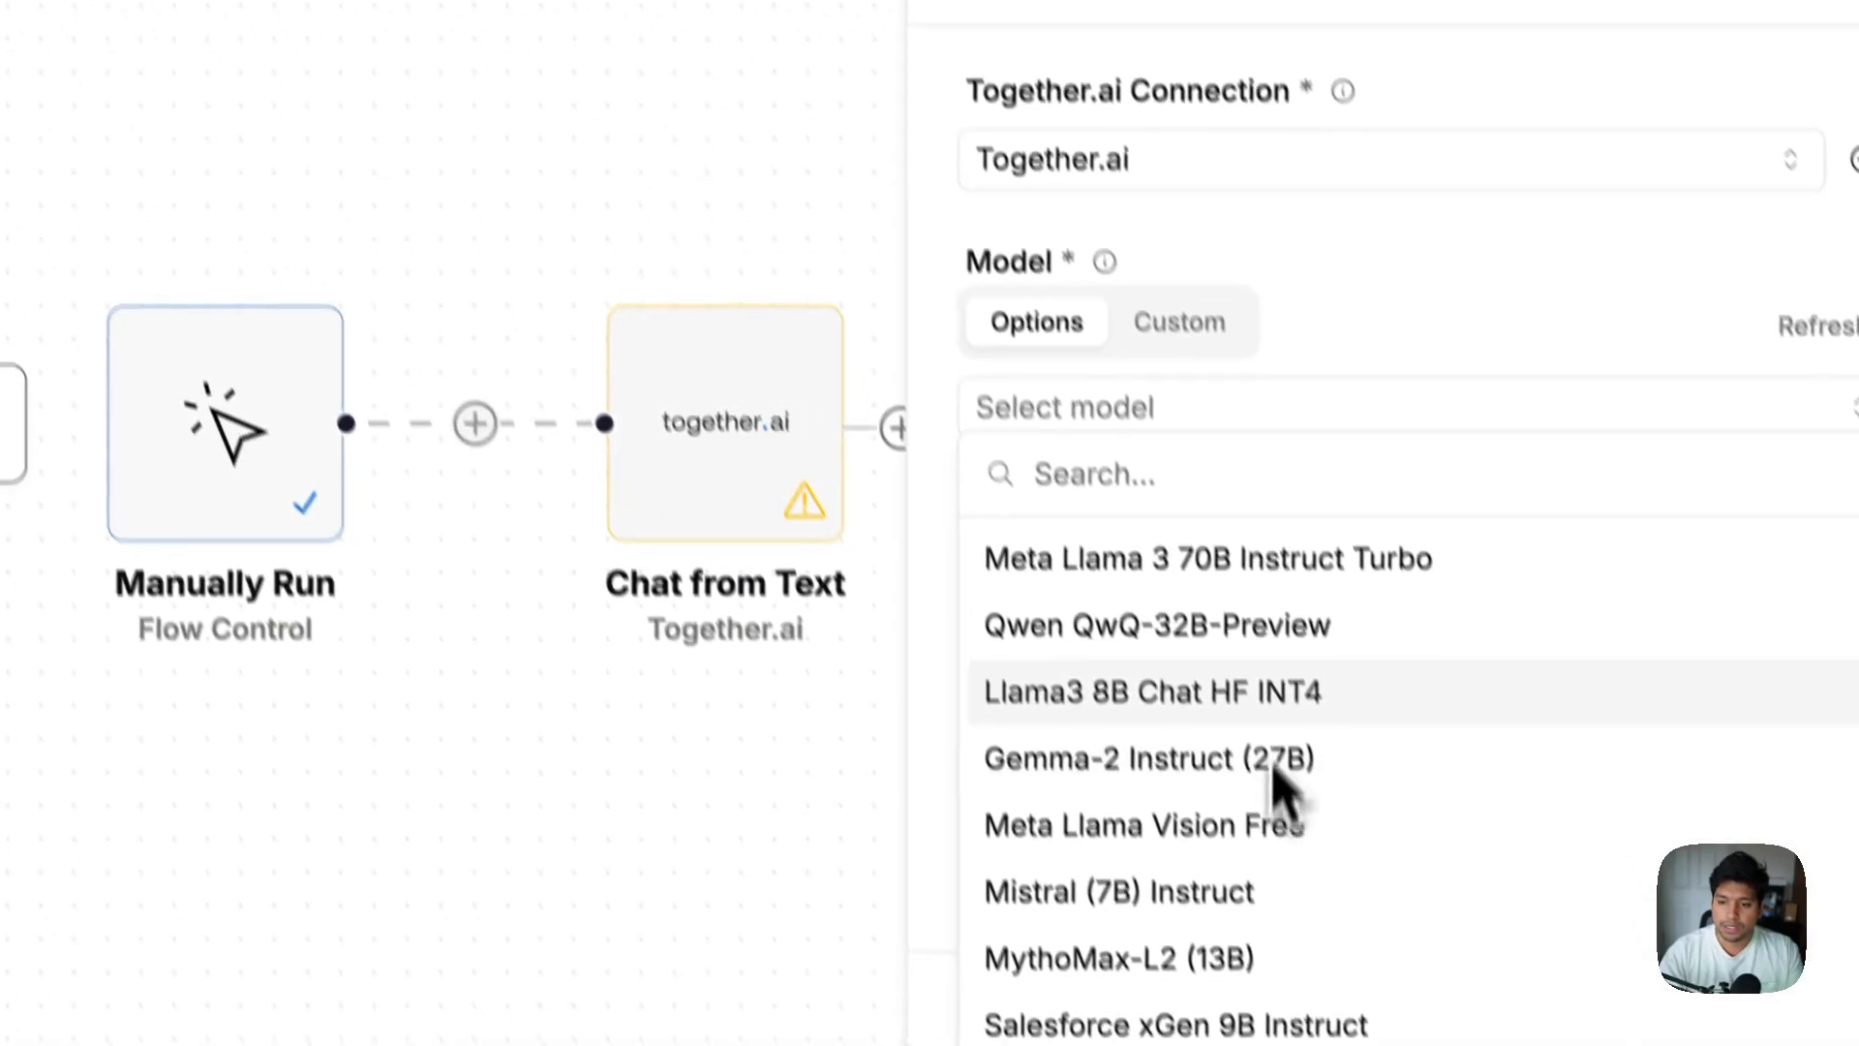
click(1405, 408)
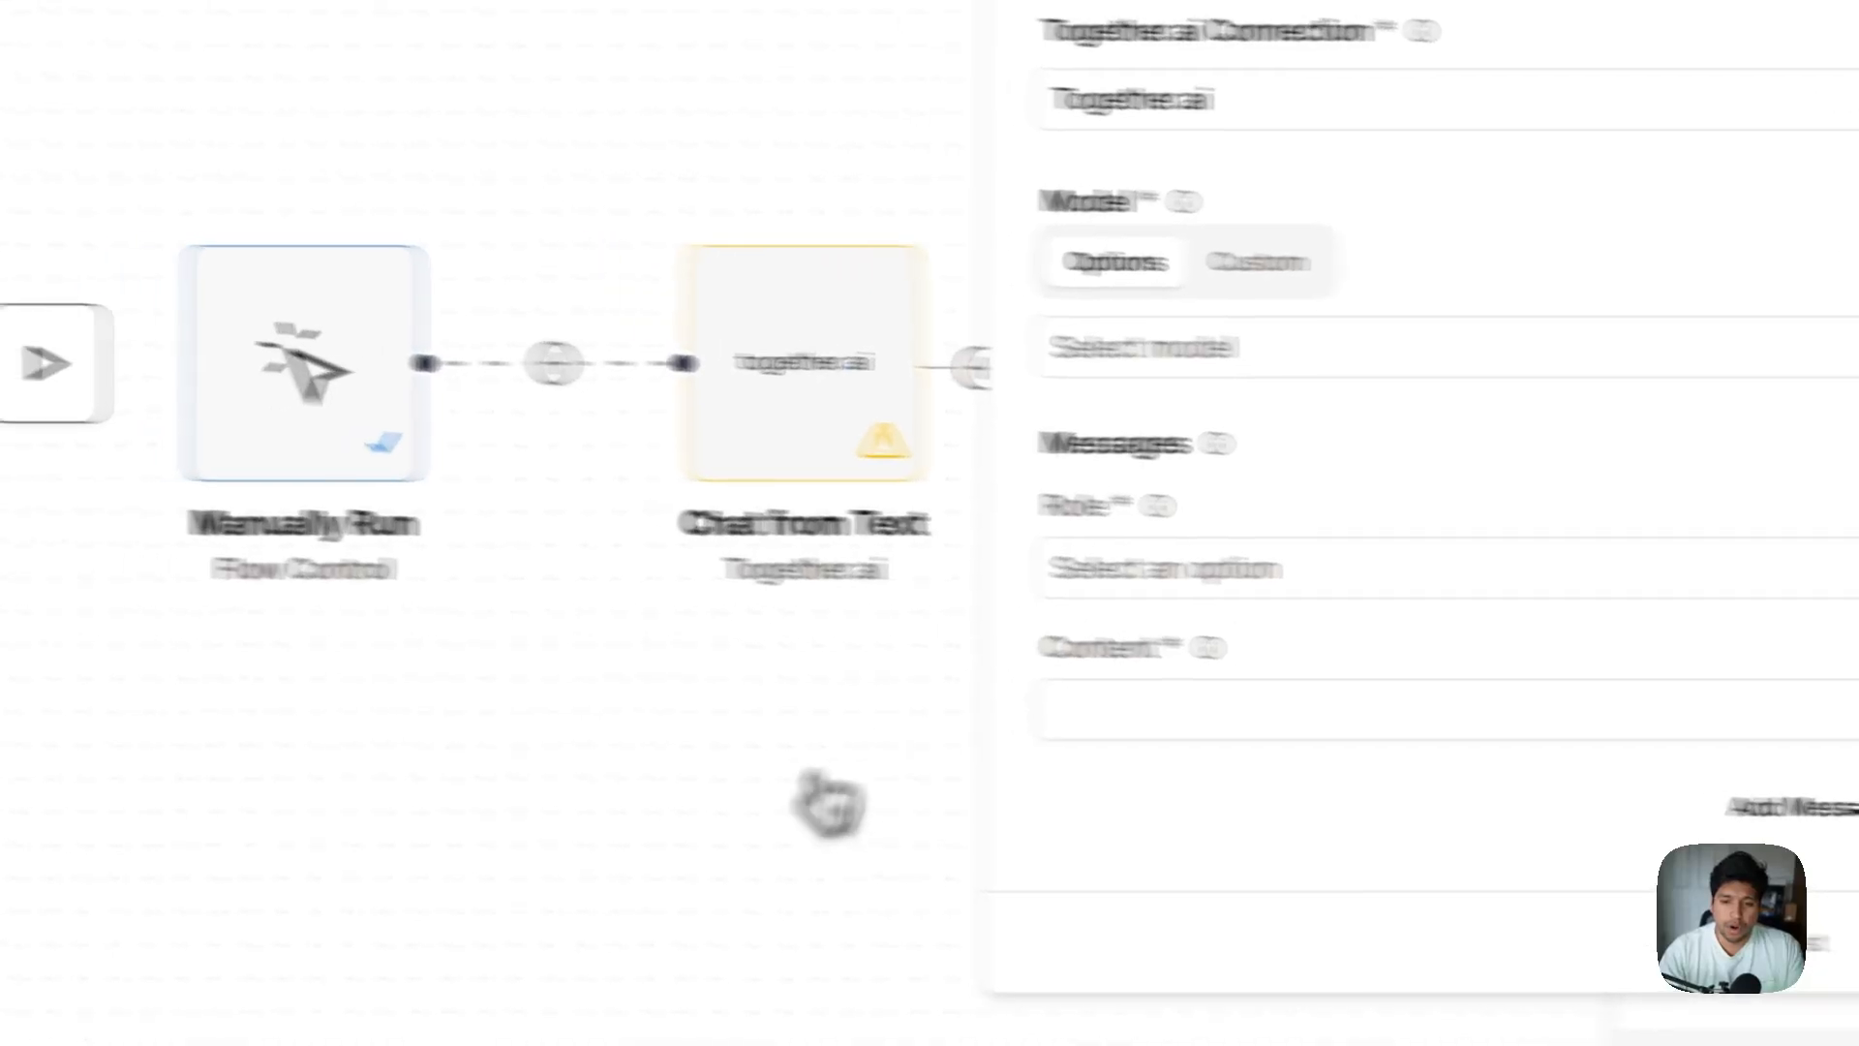
click(828, 804)
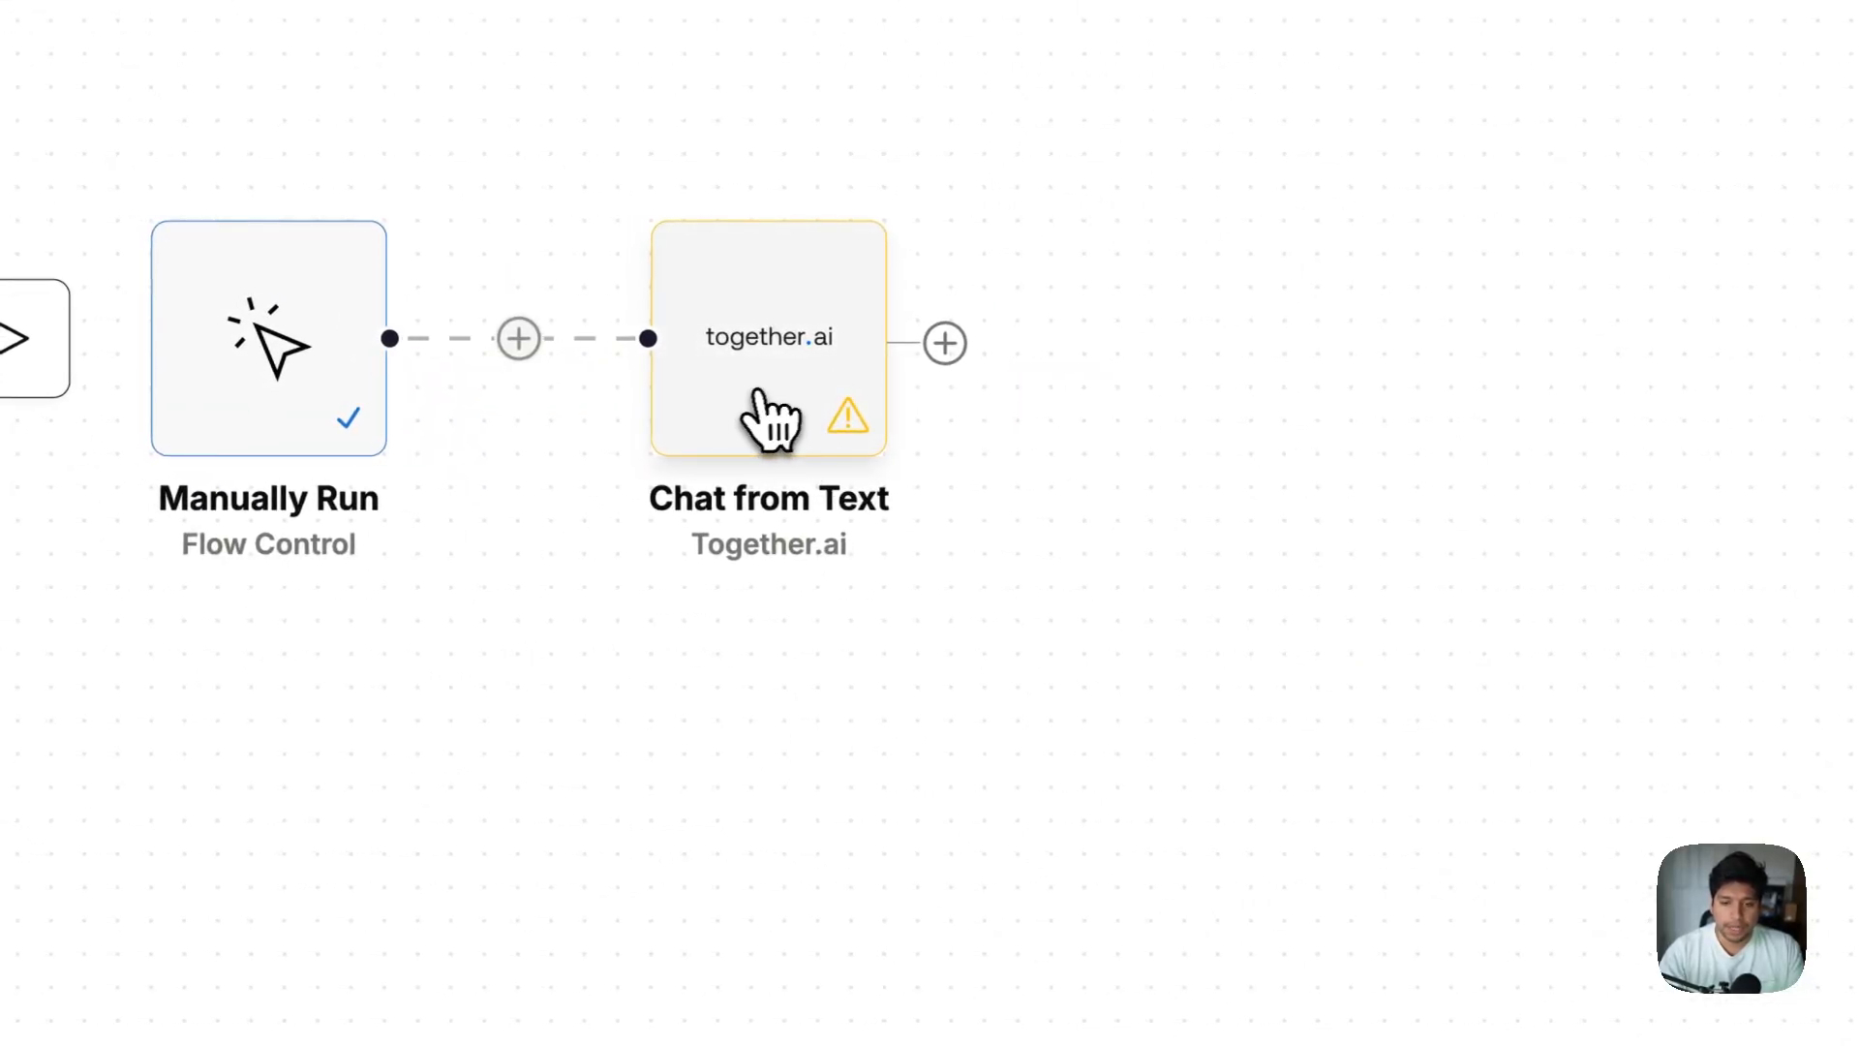
Step: Delete the Chat from Text action from the workflow
click(565, 672)
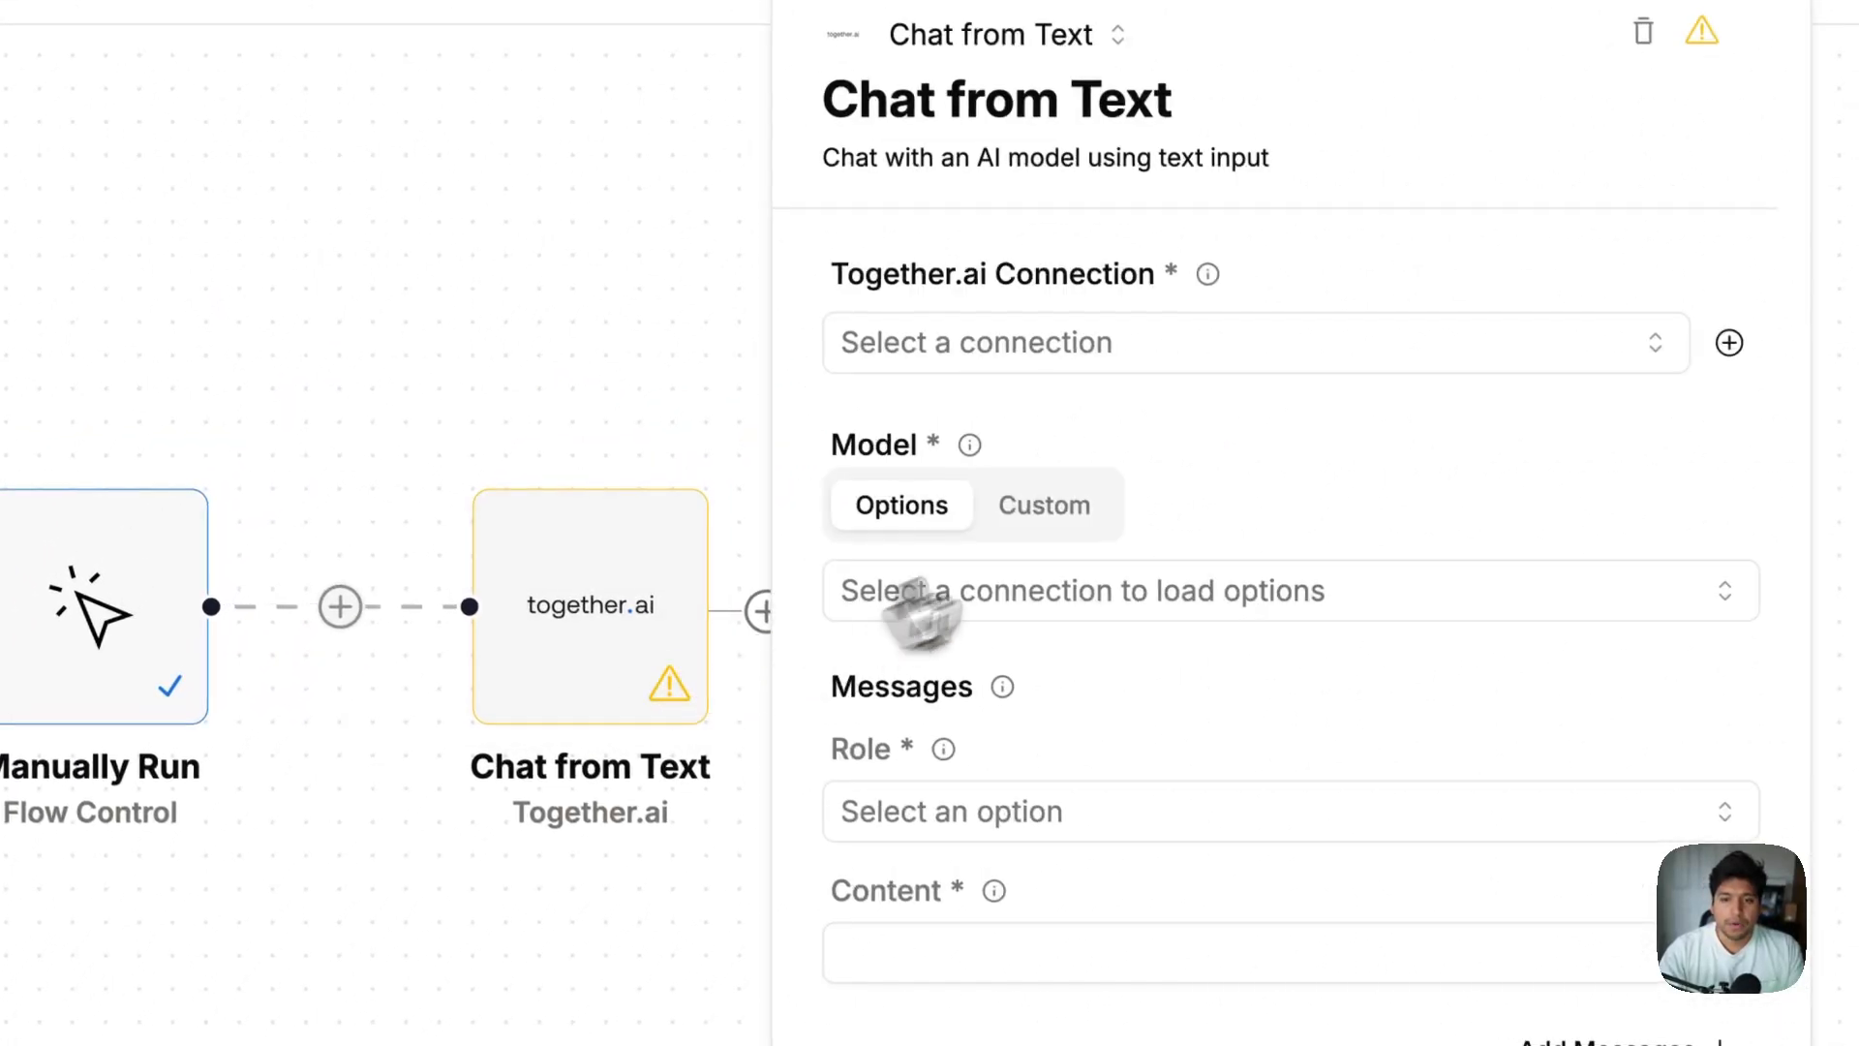
click(1642, 31)
Step: Add the AI Custom Prompt action after the Manually Run trigger
click(383, 599)
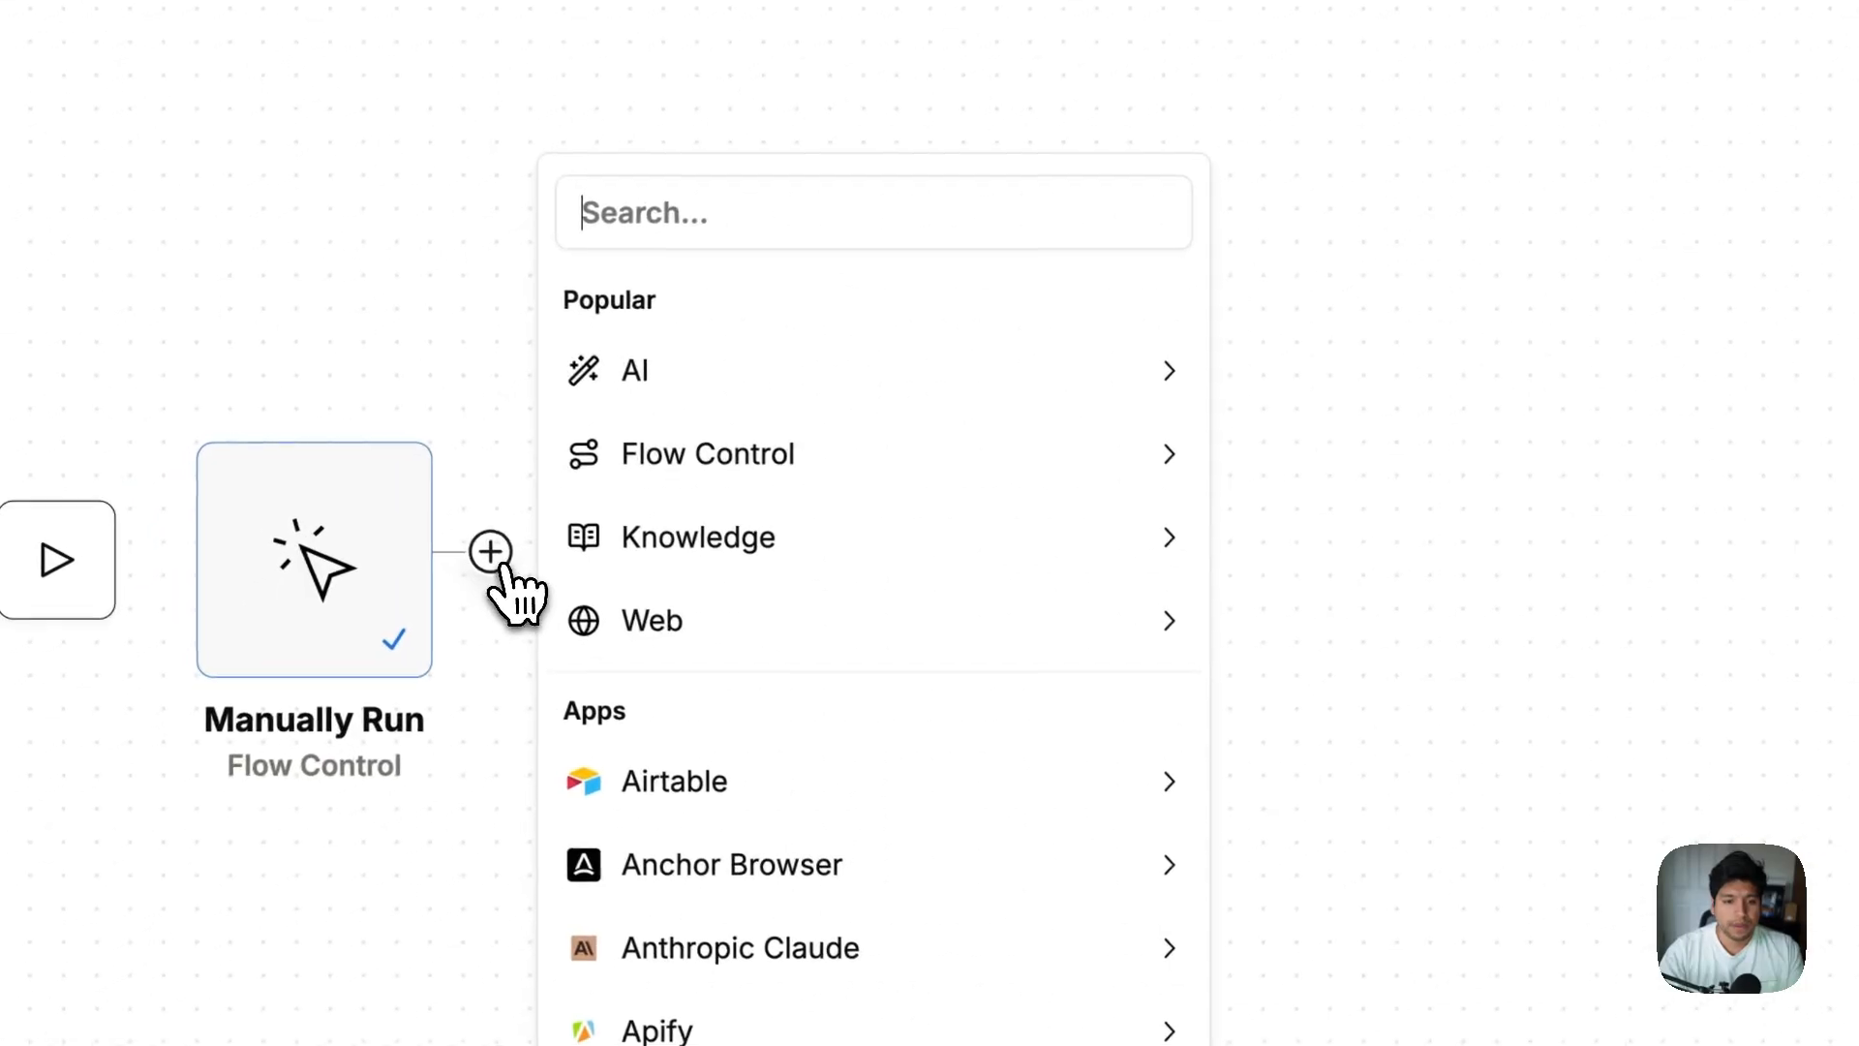
mouse_move(581, 426)
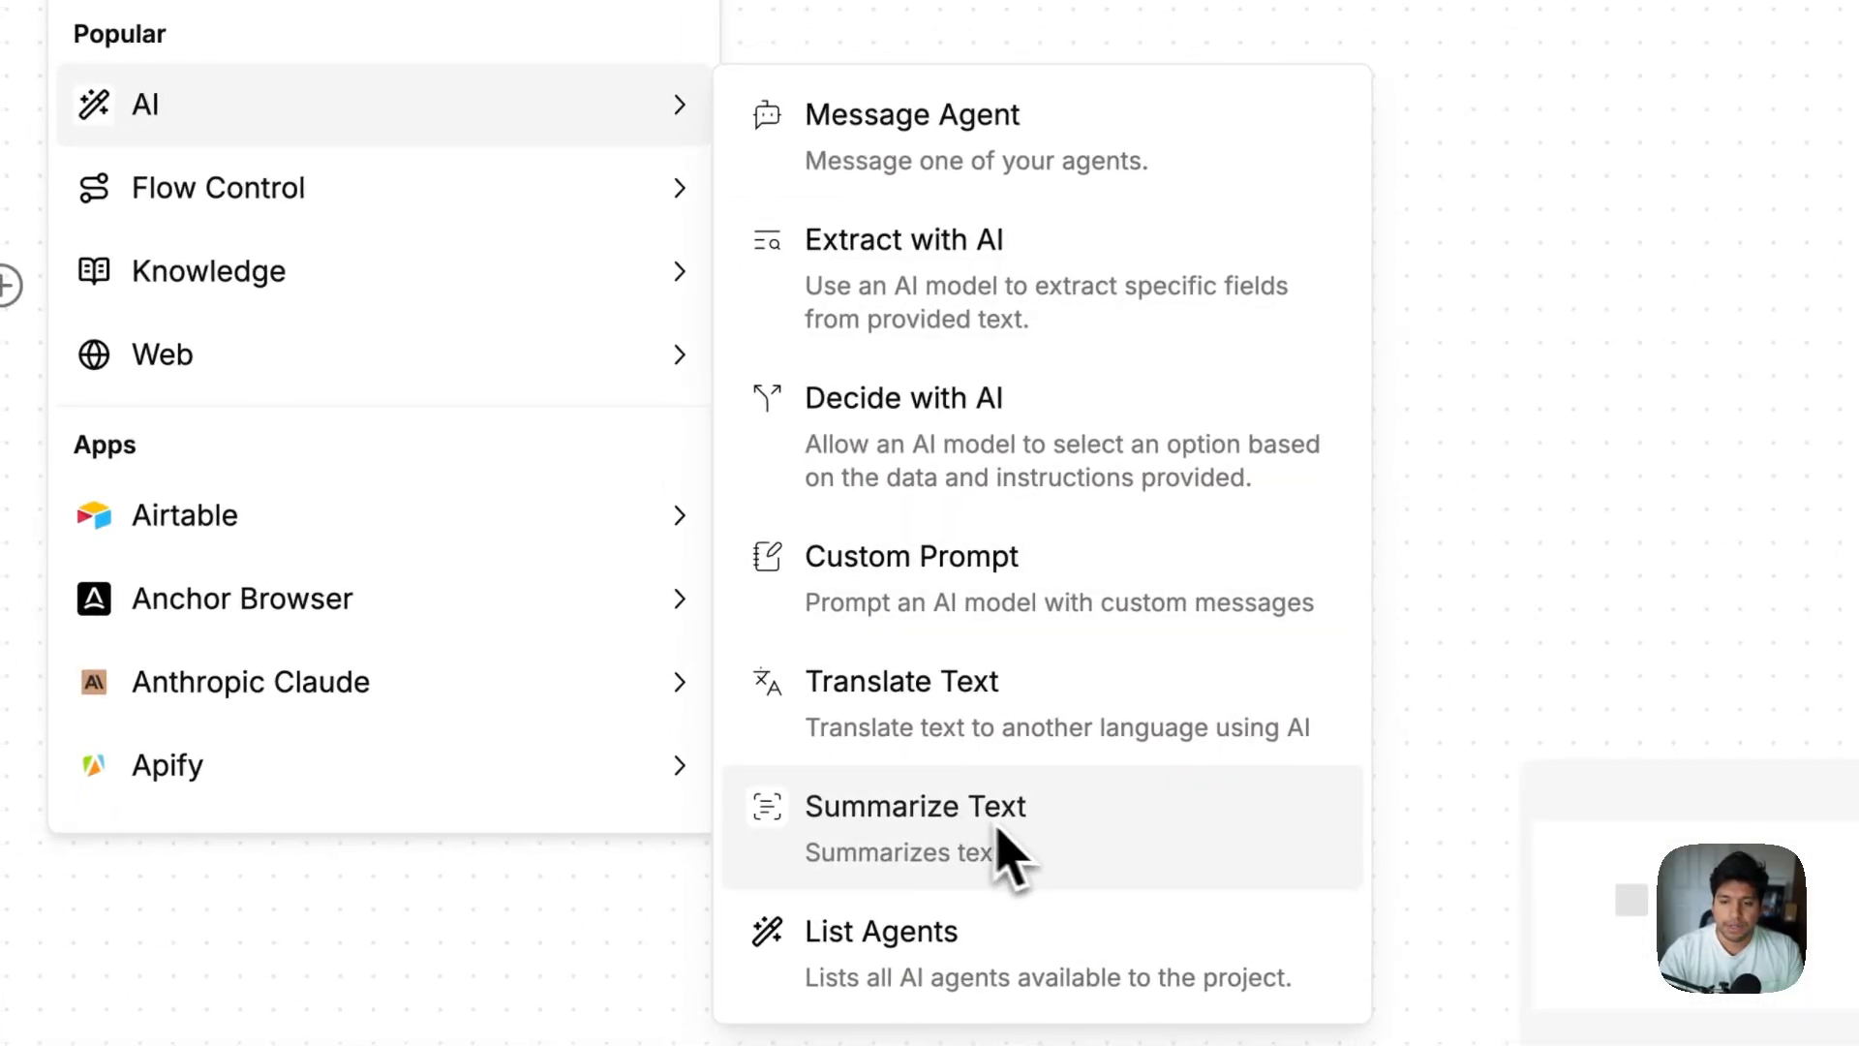
click(927, 620)
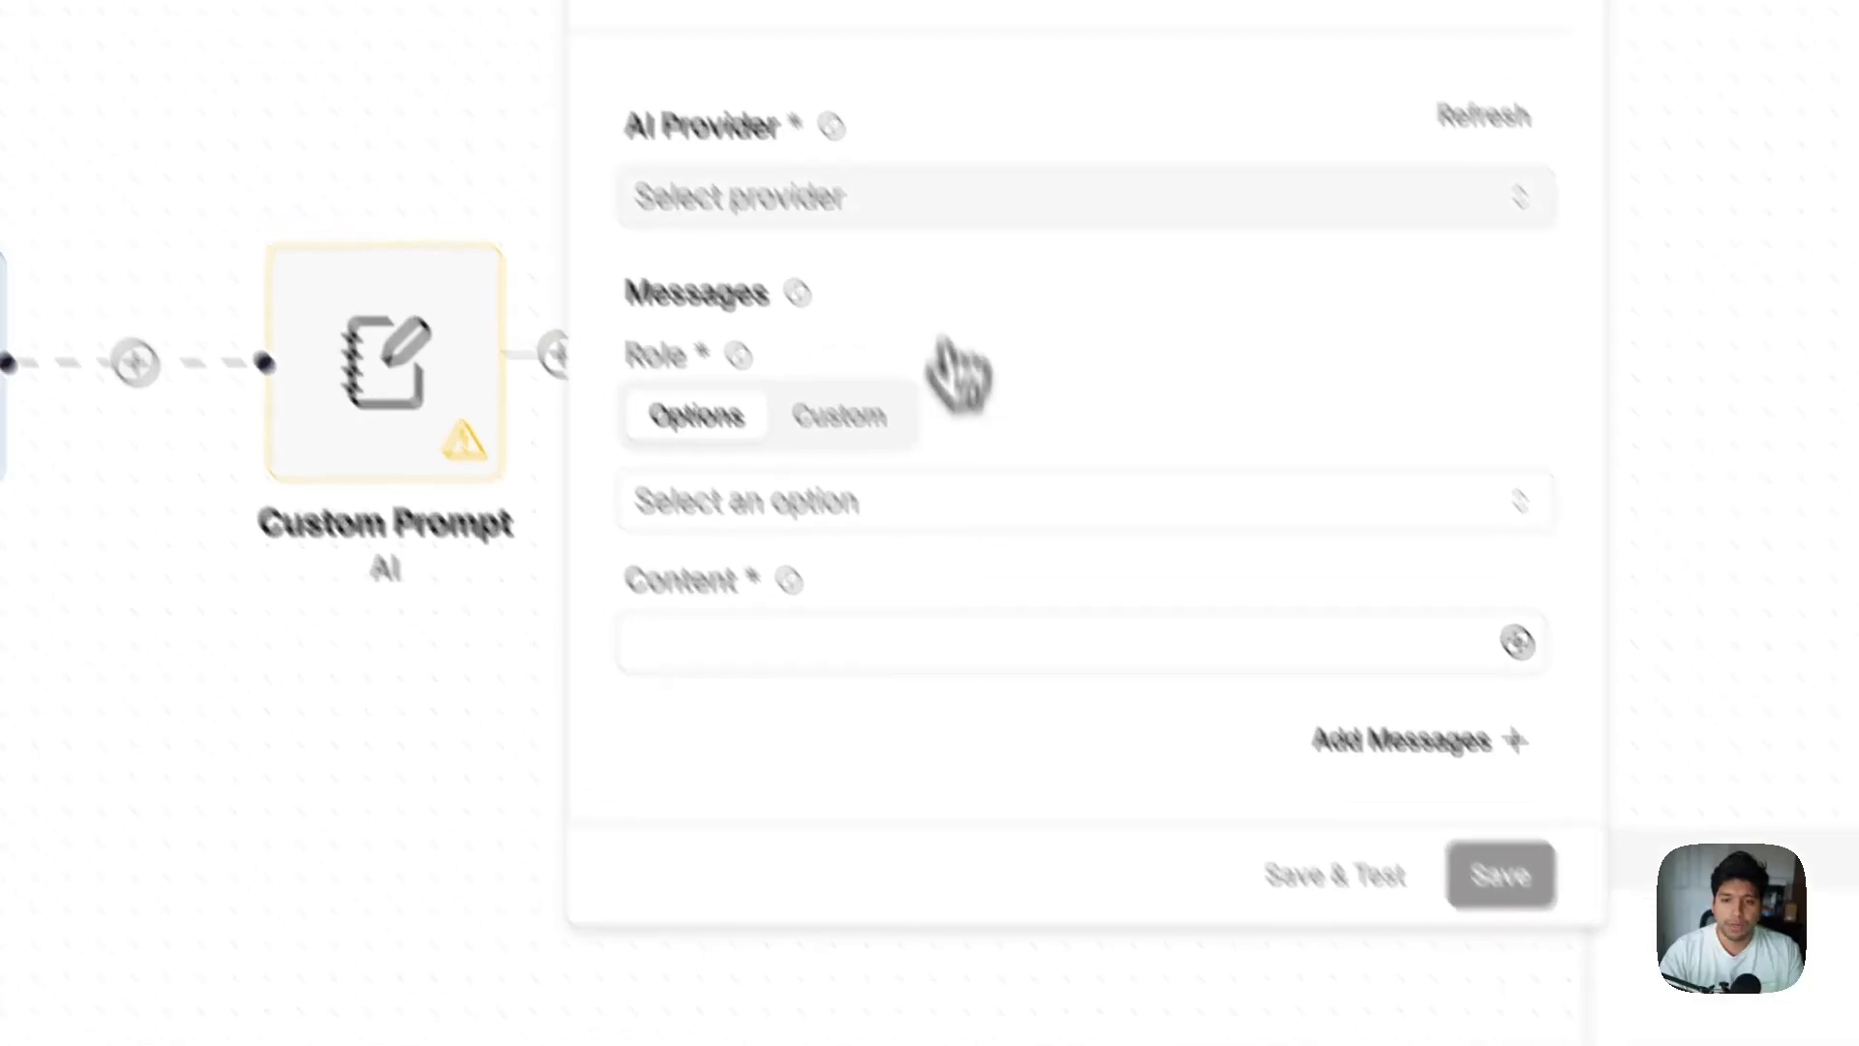
Step: Set the Custom Prompt's AI provider to together-ai and its API key to the Together.ai connection
click(838, 131)
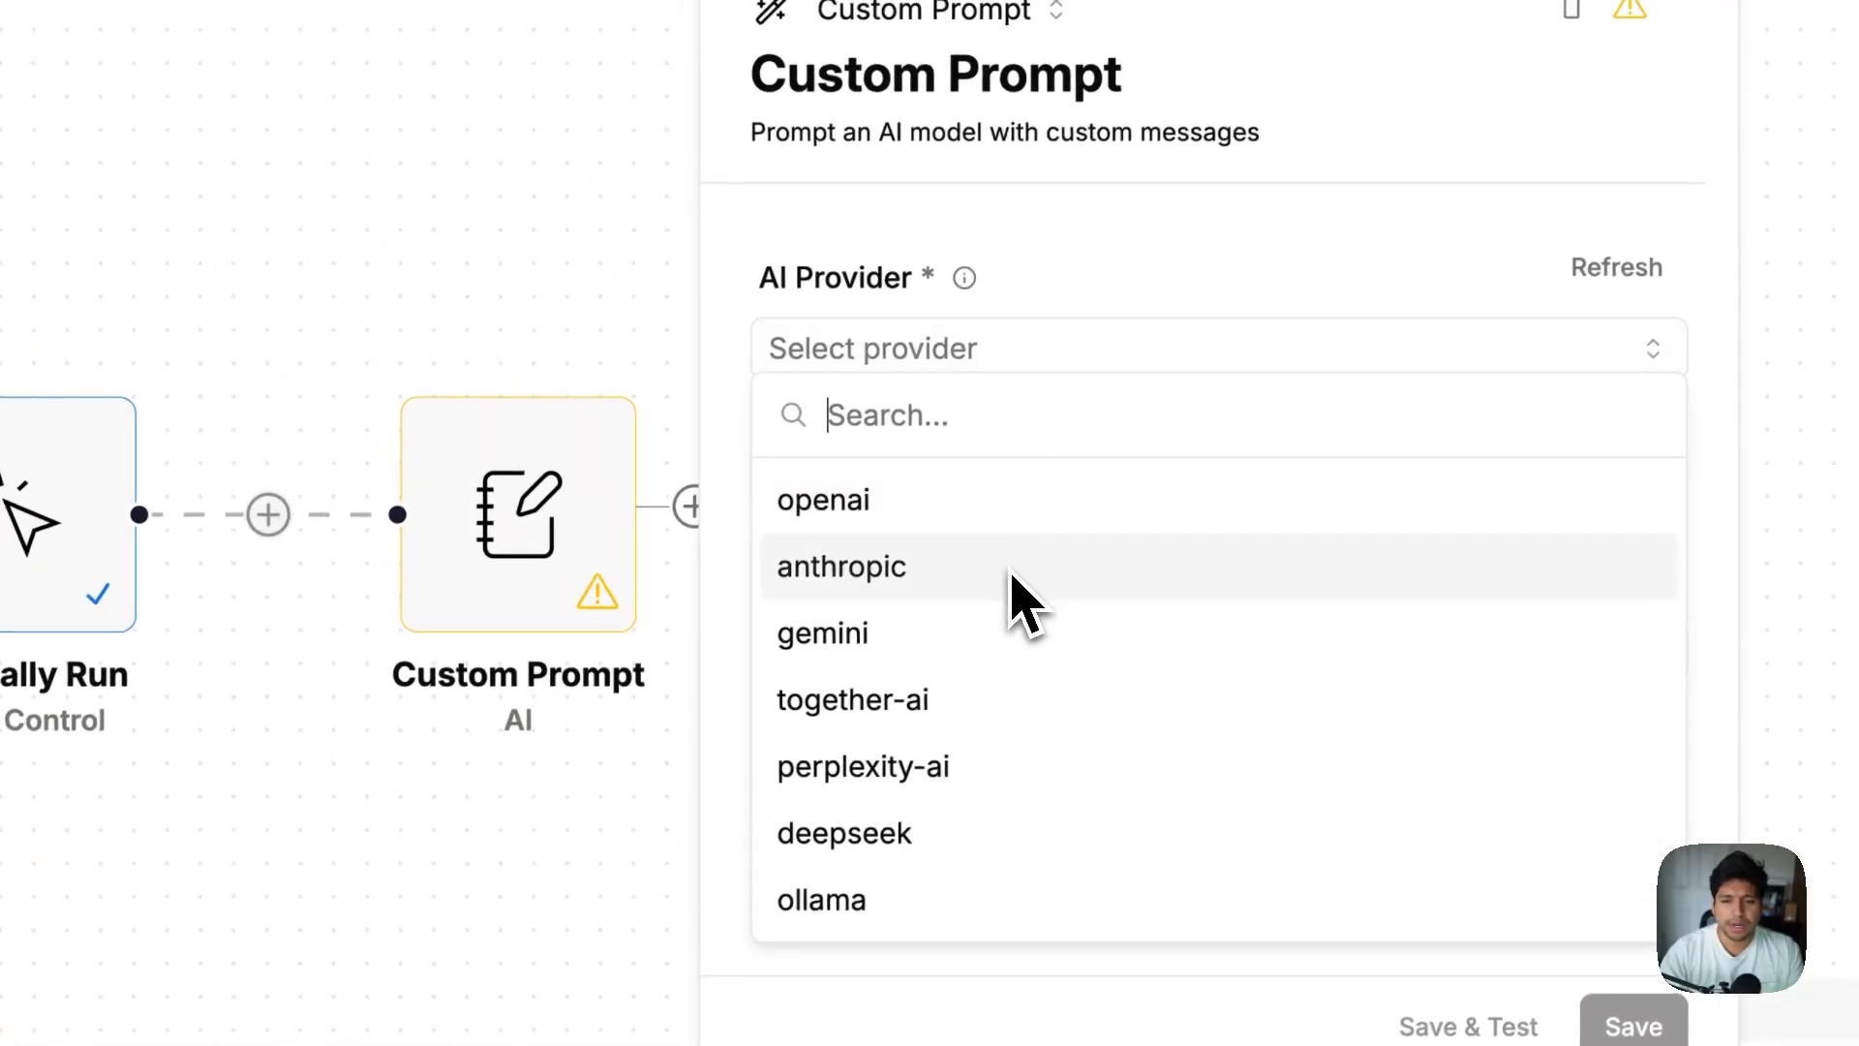
click(1045, 529)
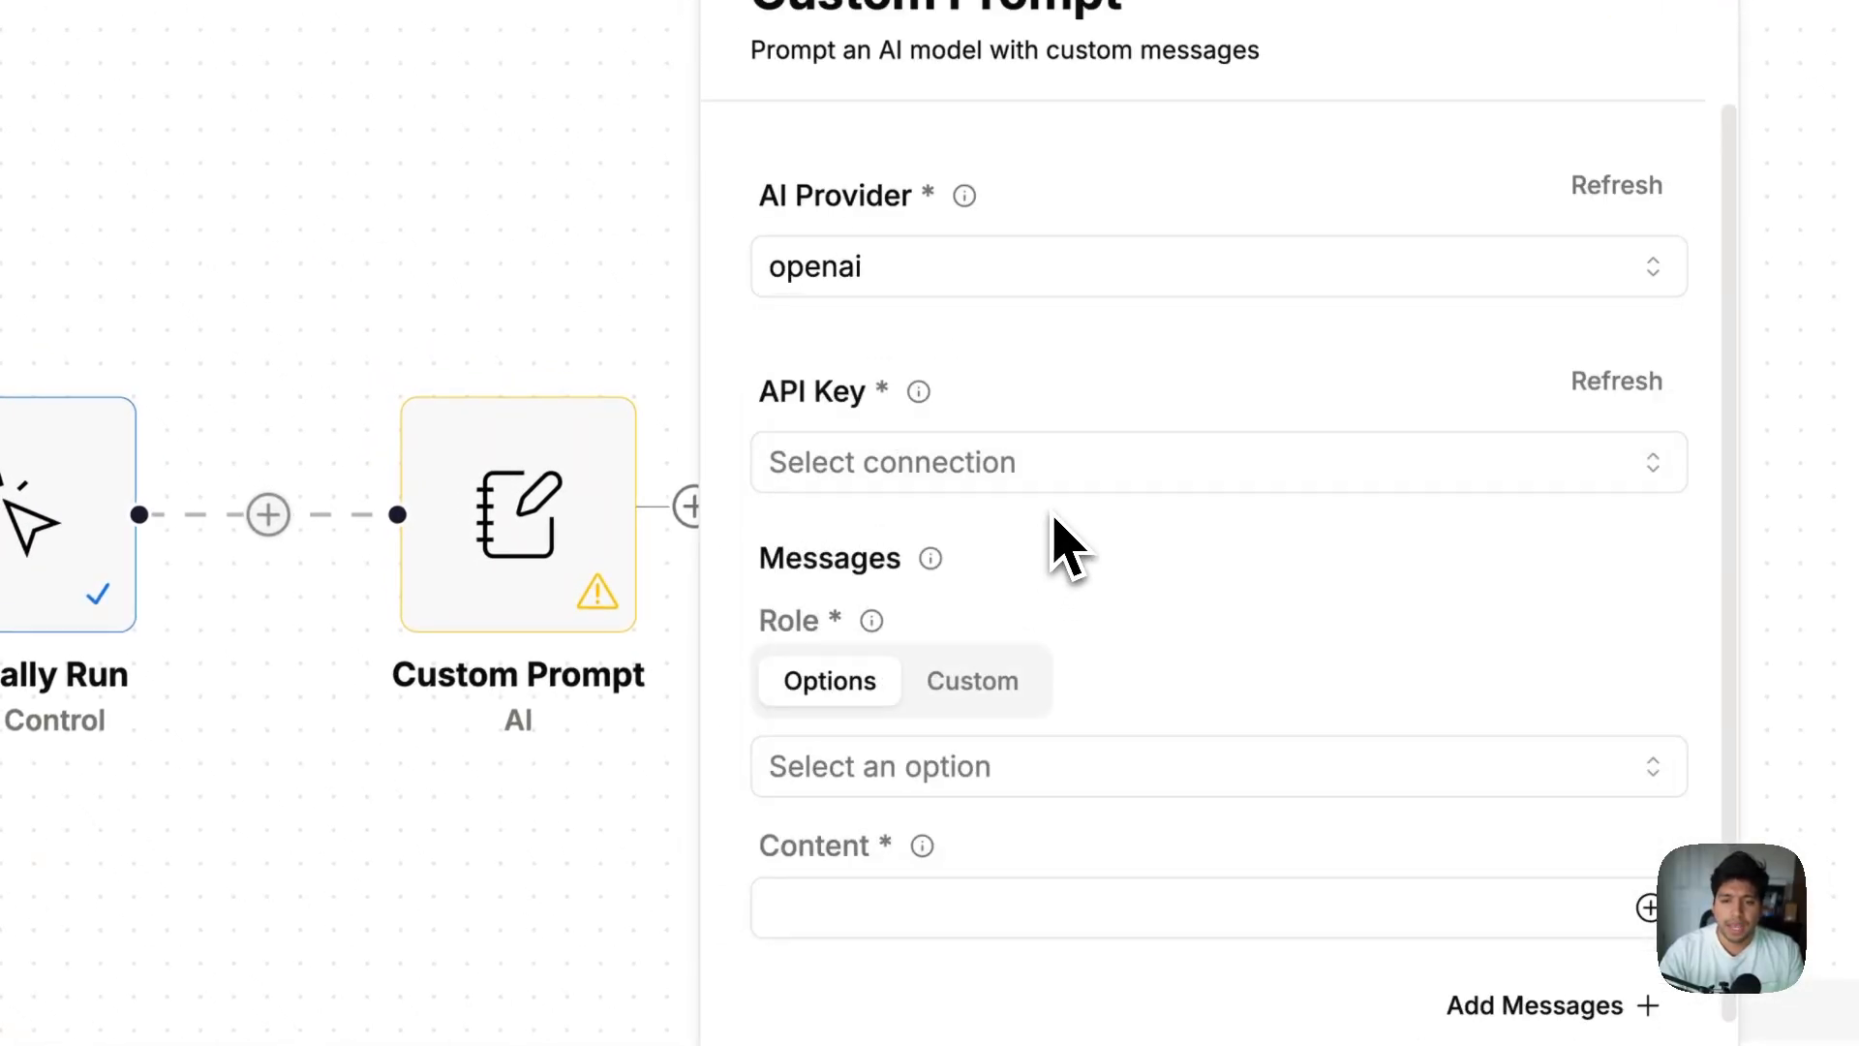
click(1029, 269)
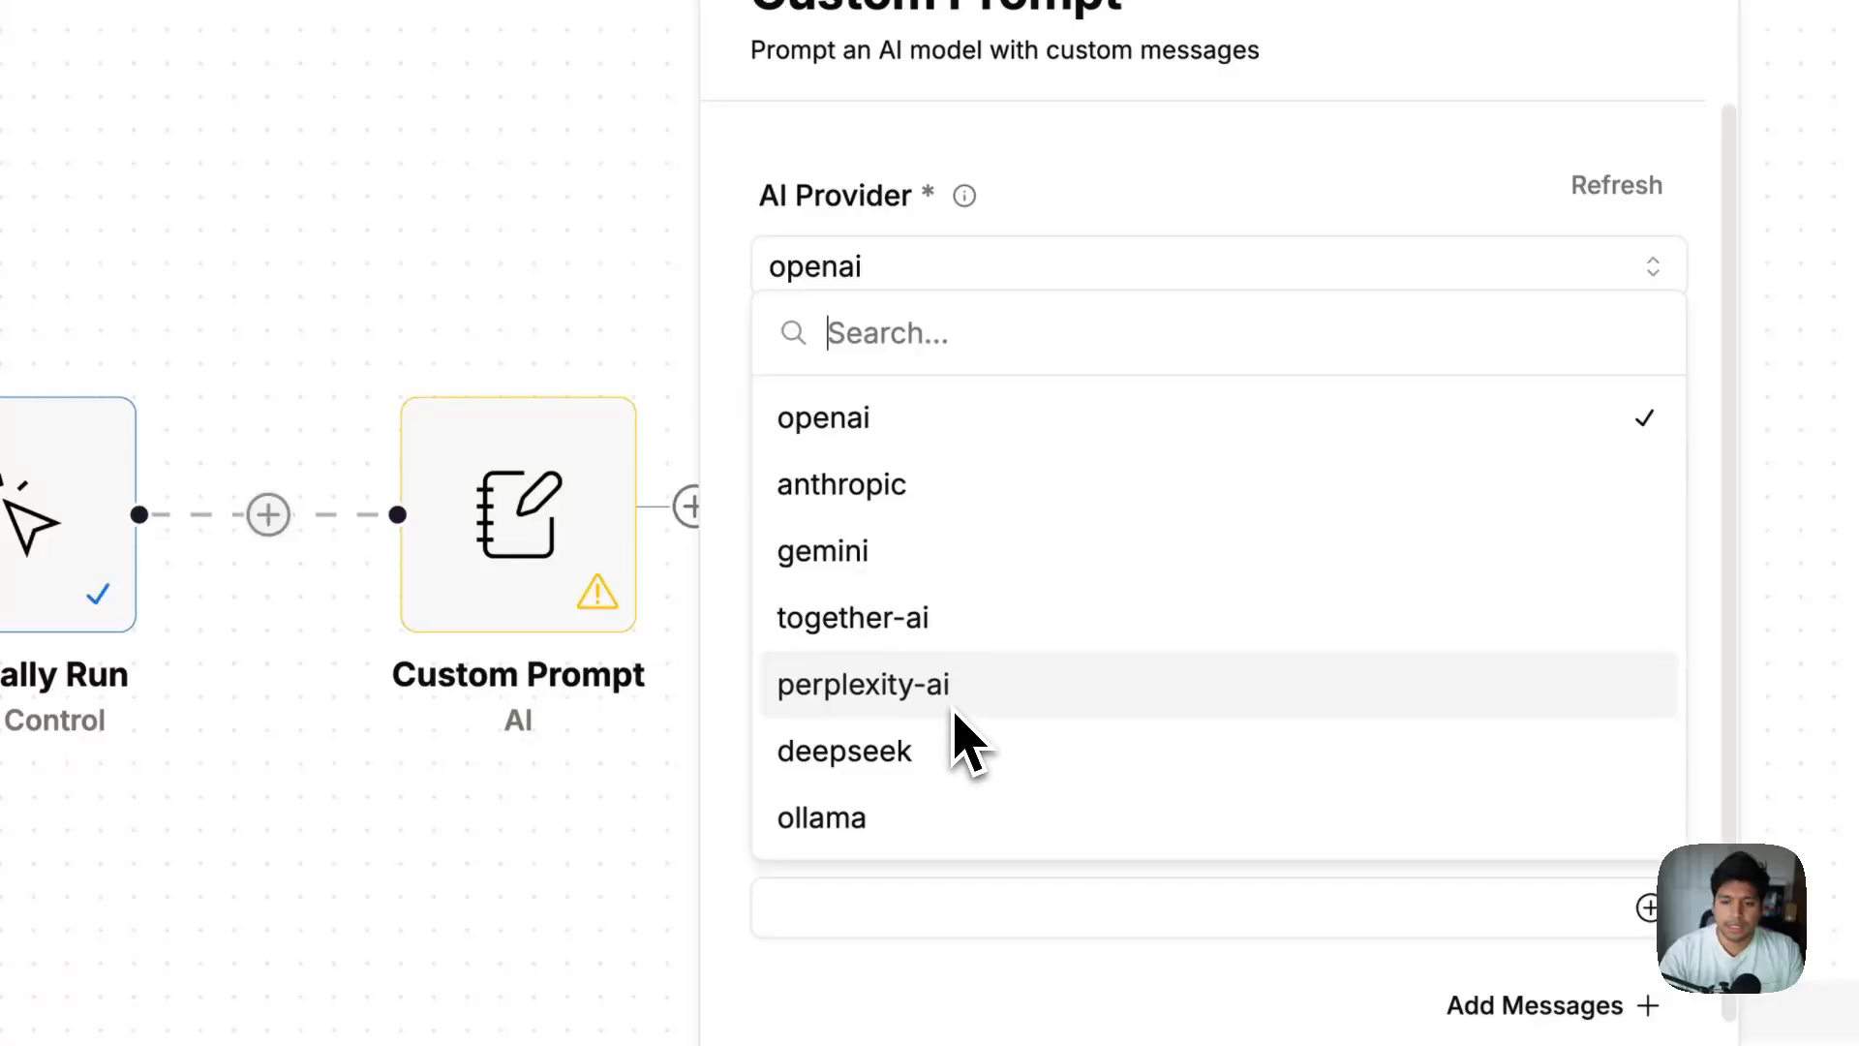
click(949, 620)
click(992, 470)
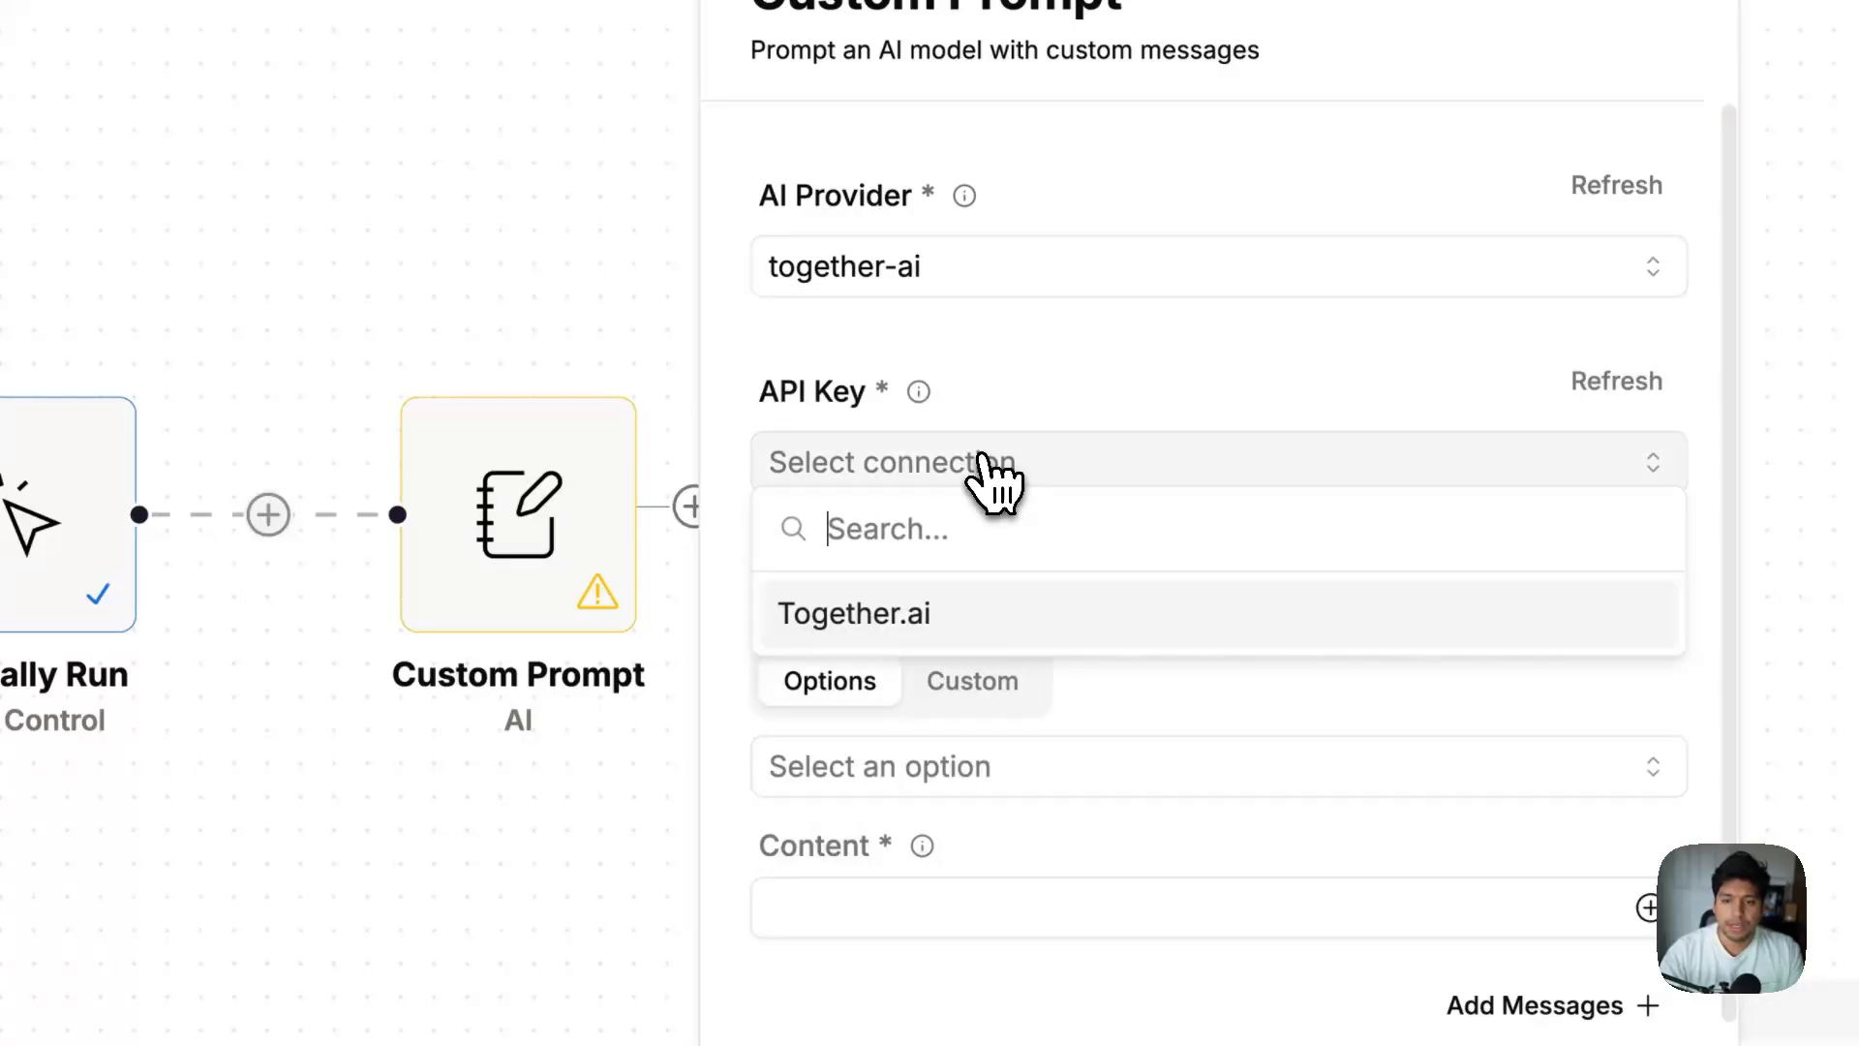
click(1005, 630)
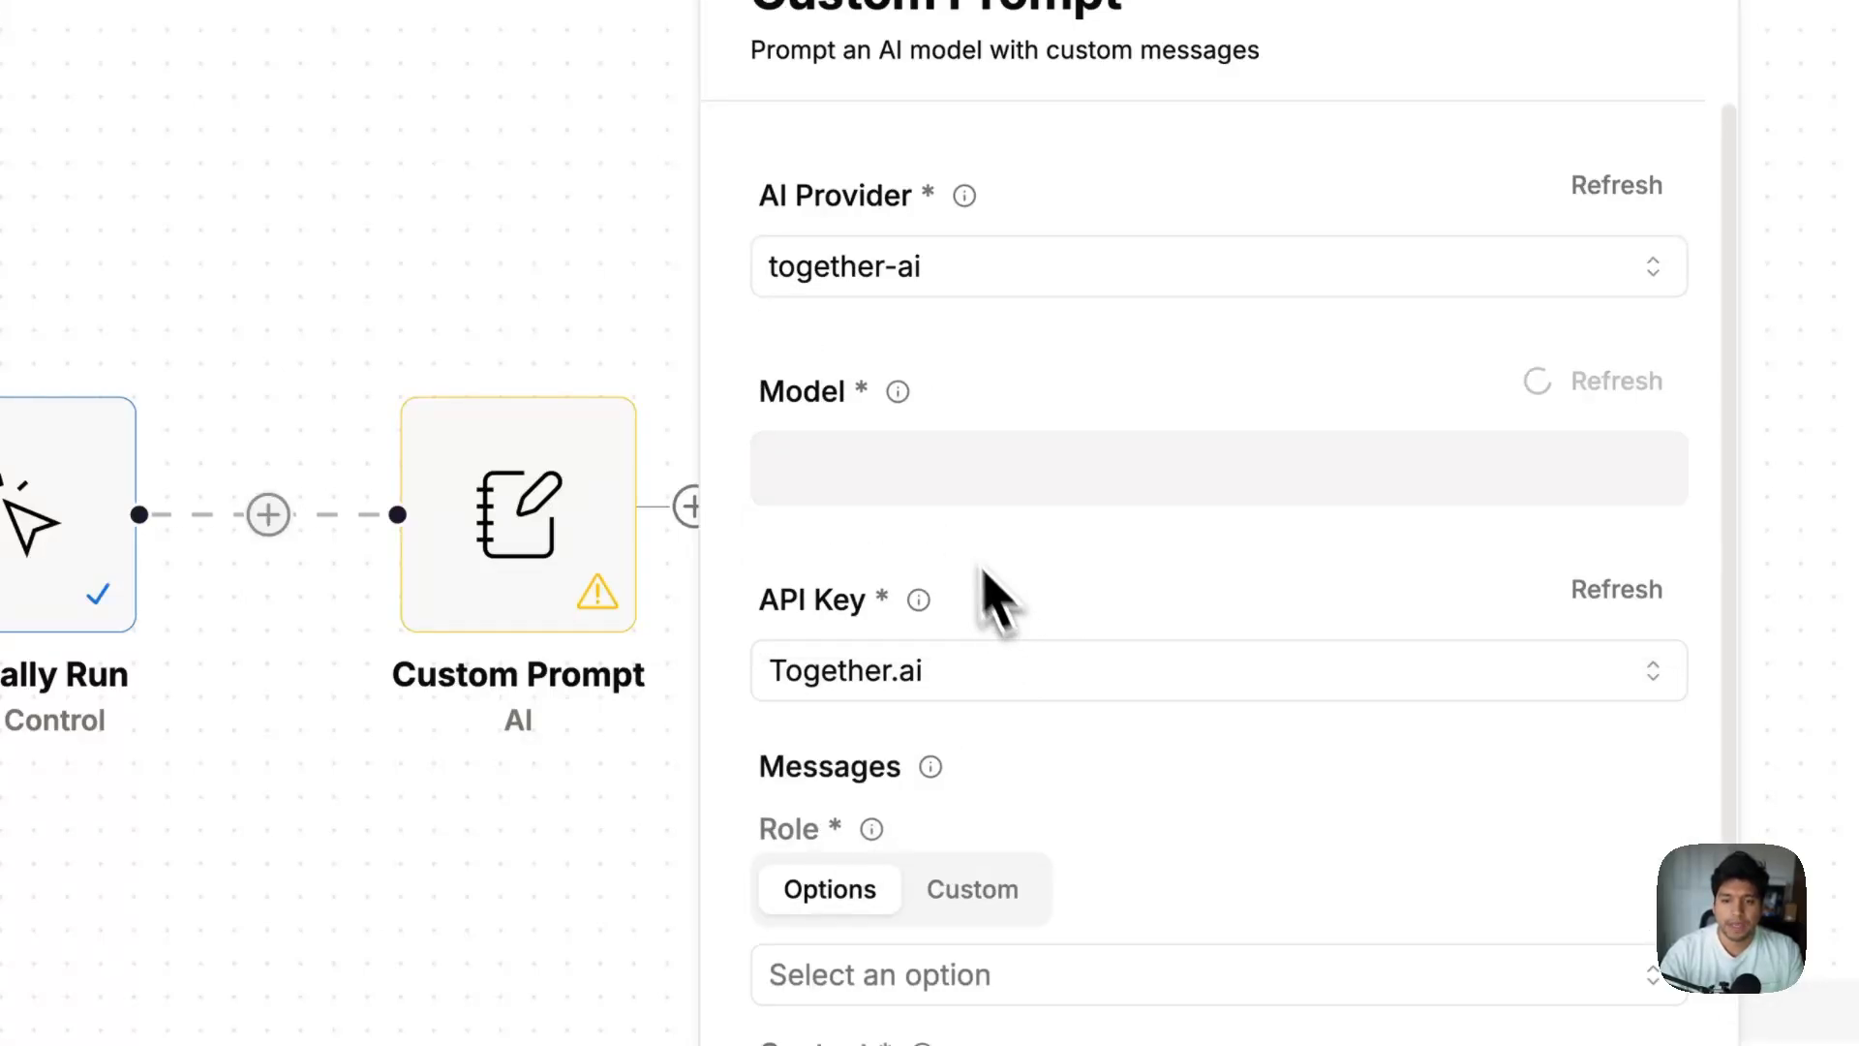
Step: Review the models offered for together-ai without choosing one and leave the Custom Prompt configuration
click(920, 468)
scroll(998, 678, down, 3)
scroll(1035, 758, up, 1)
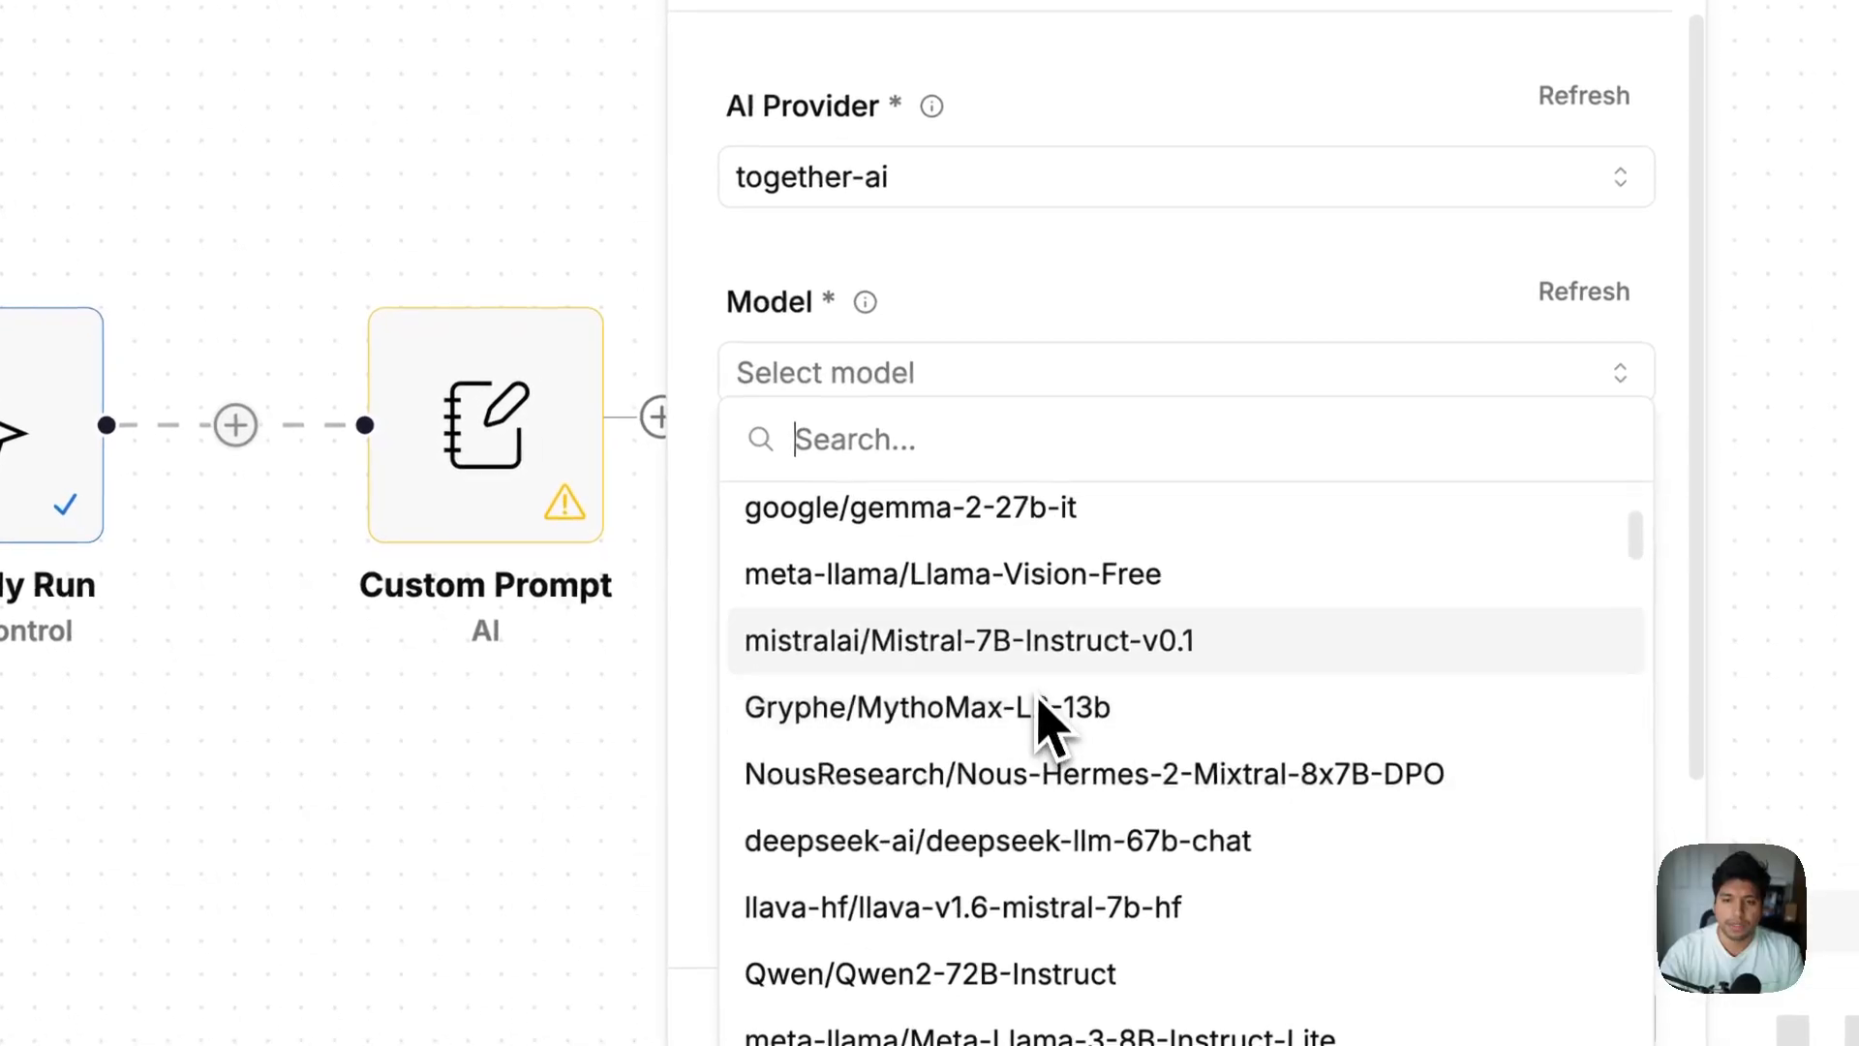
click(1049, 327)
click(712, 368)
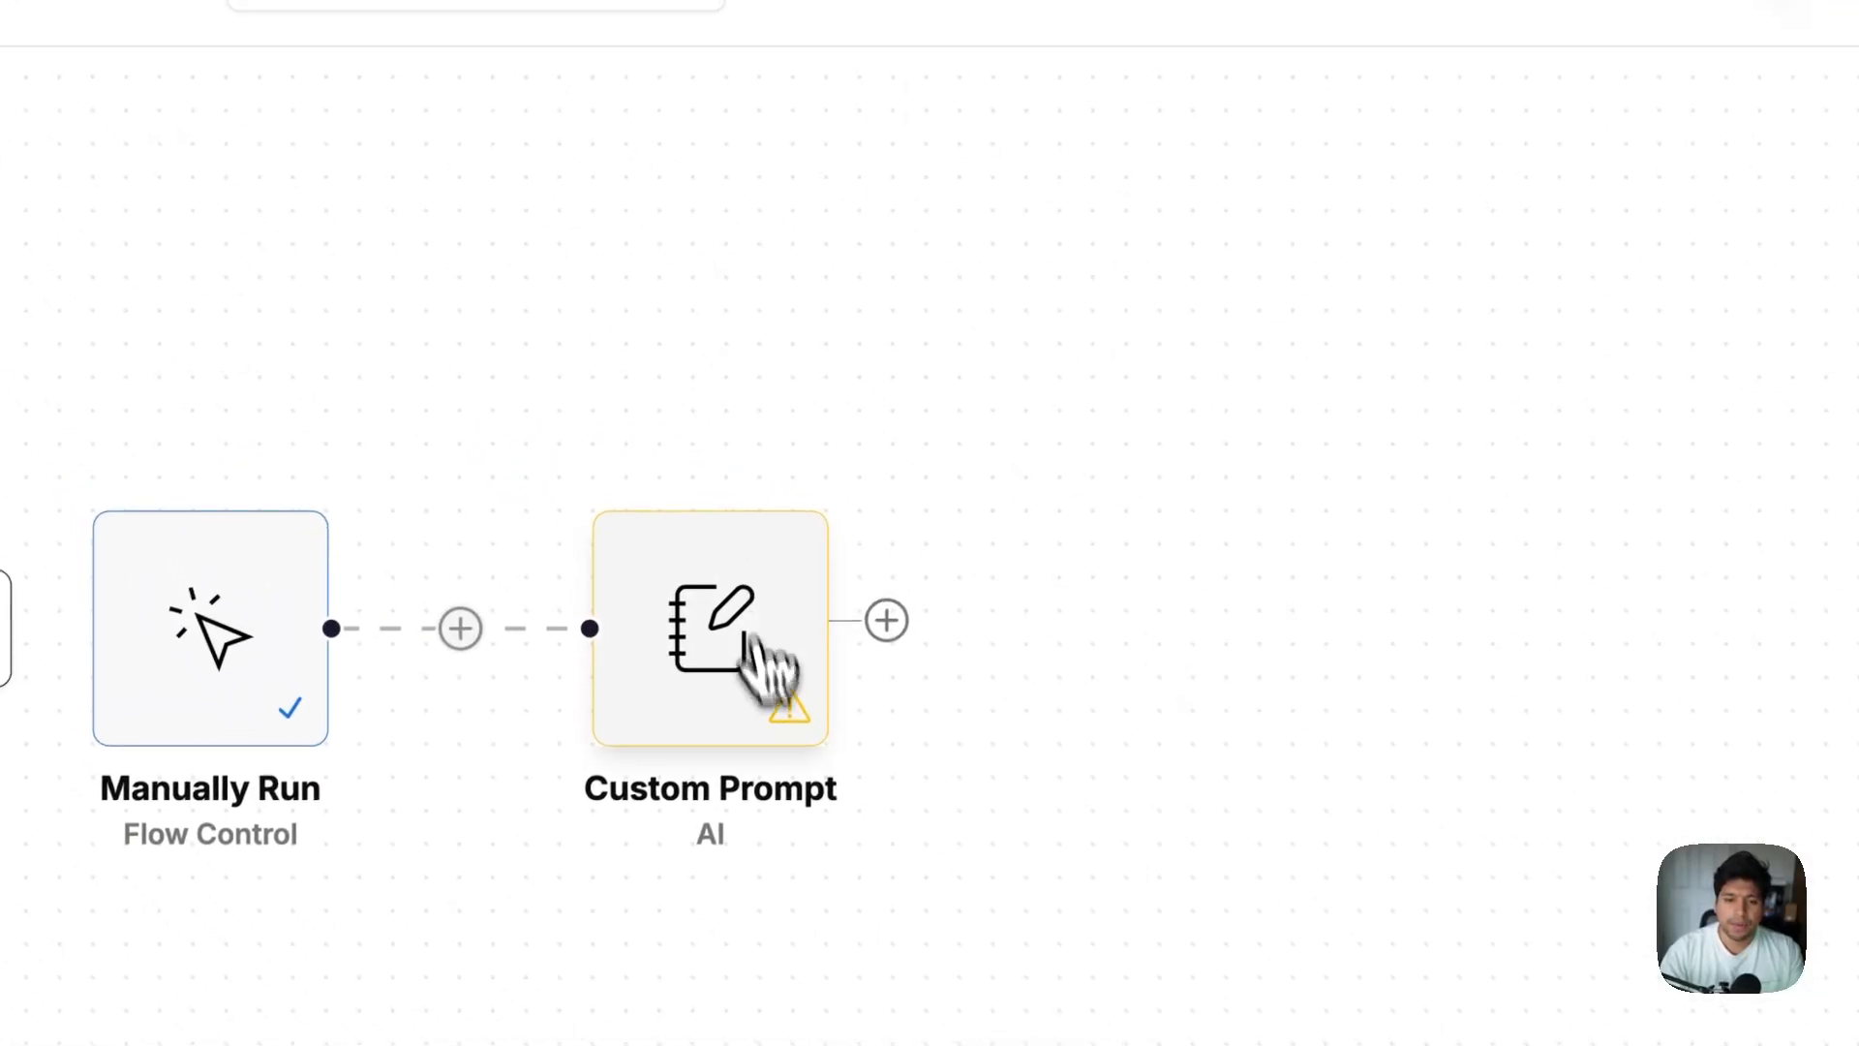